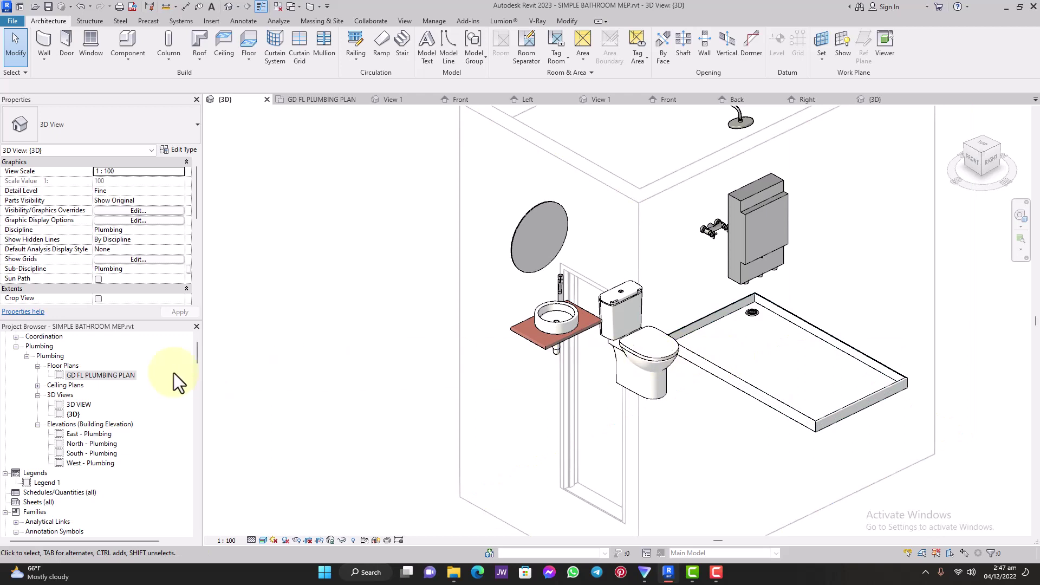
Open the GD FL PLUMBING PLAN floor plan and set its visual style to Hidden Line.
double_click(98, 375)
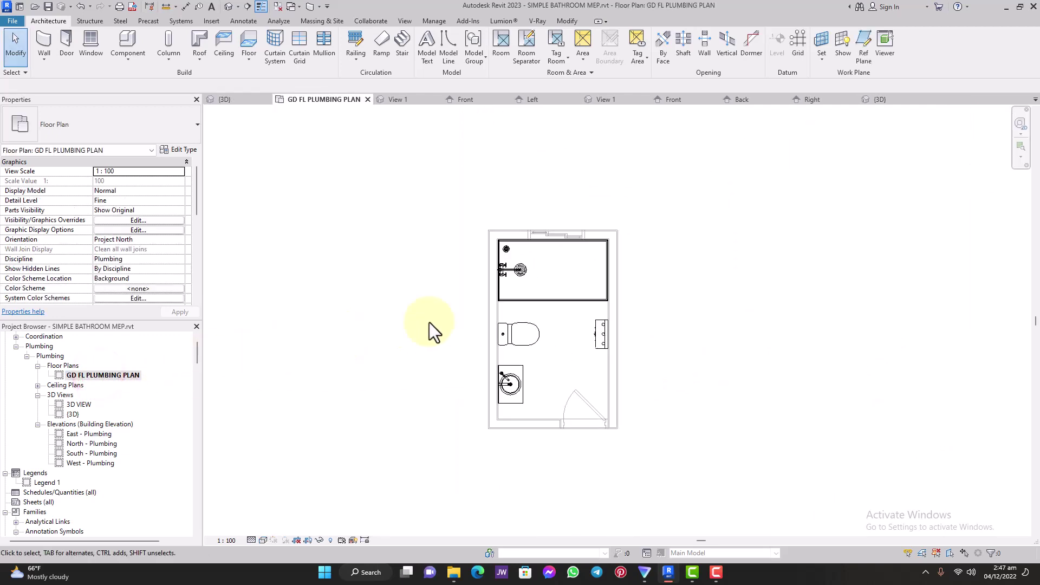
scroll(519, 308, up, 4)
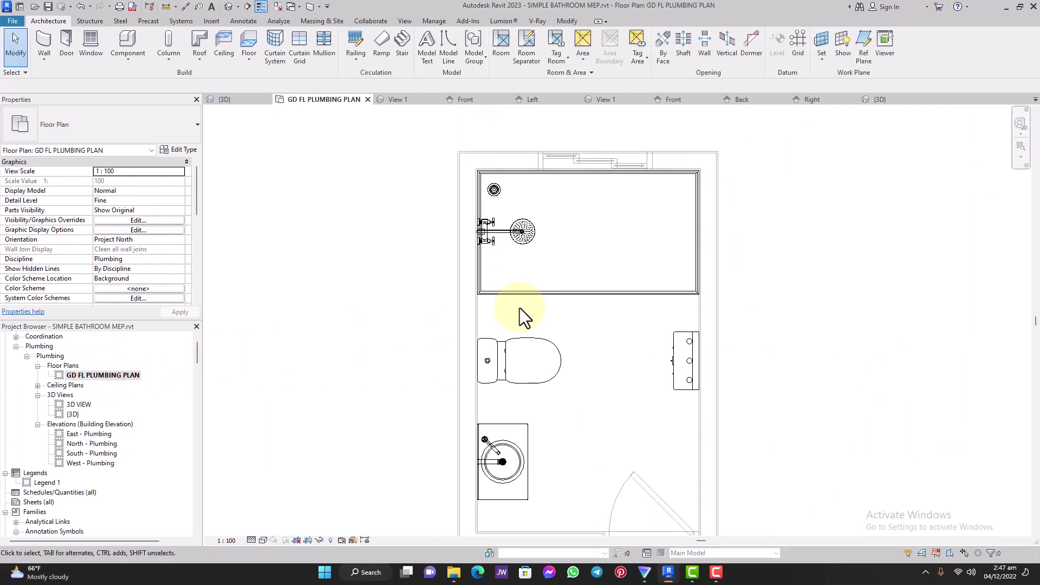
scroll(519, 308, down, 2)
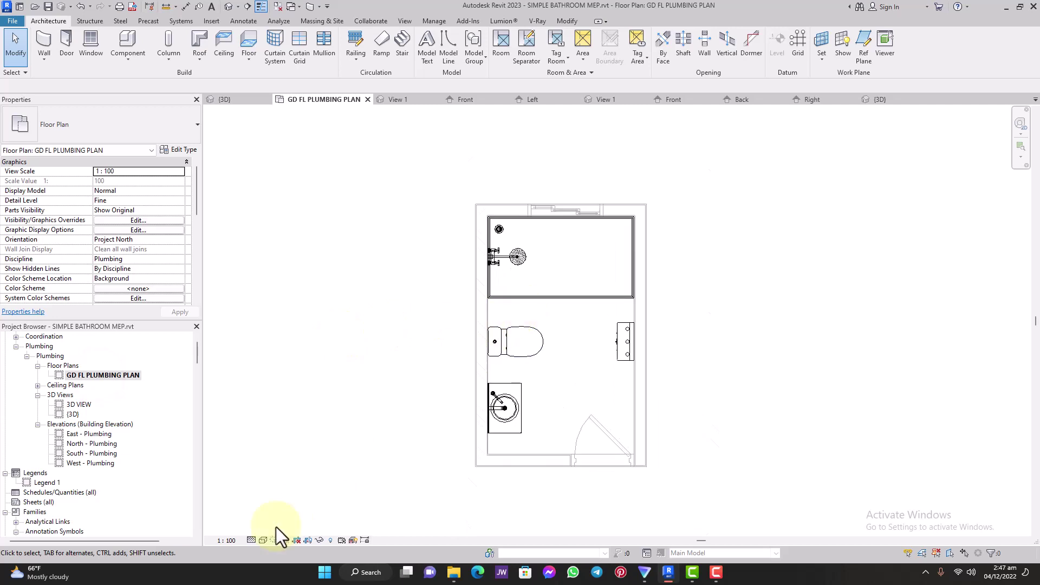
click(261, 541)
click(289, 497)
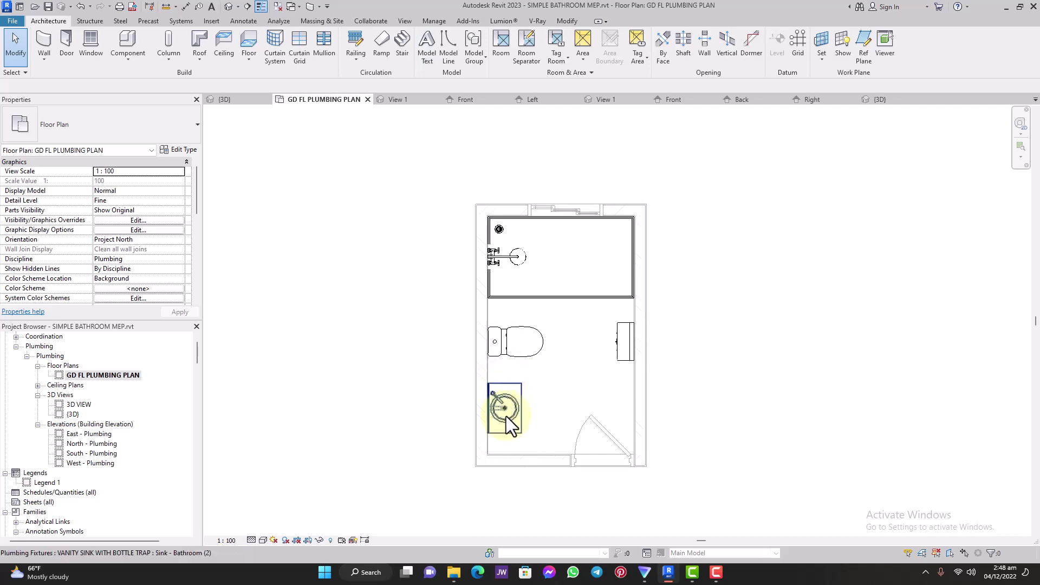
Try to route a 32 mm pipe from the sink's sanitary connector through the wall, turning 90 degrees outside.
scroll(505, 416, down, 2)
scroll(506, 416, up, 3)
scroll(506, 416, up, 1)
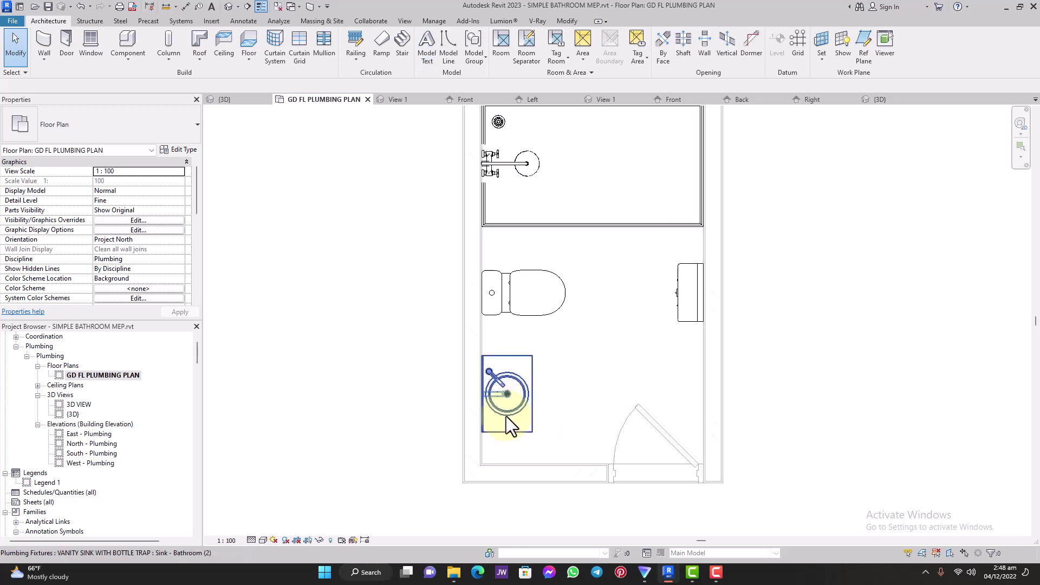
click(506, 416)
scroll(506, 416, up, 1)
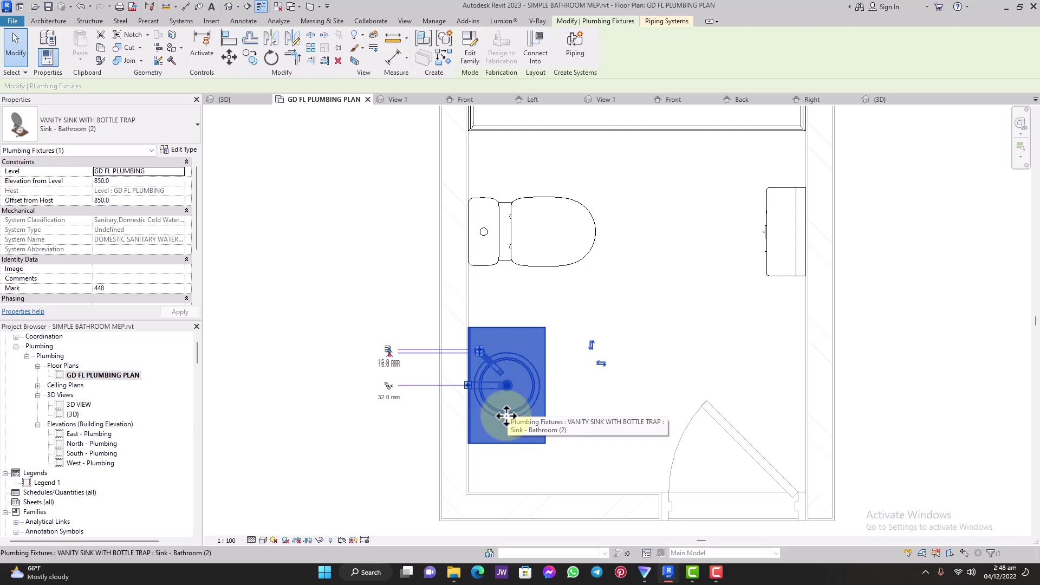
scroll(437, 392, up, 4)
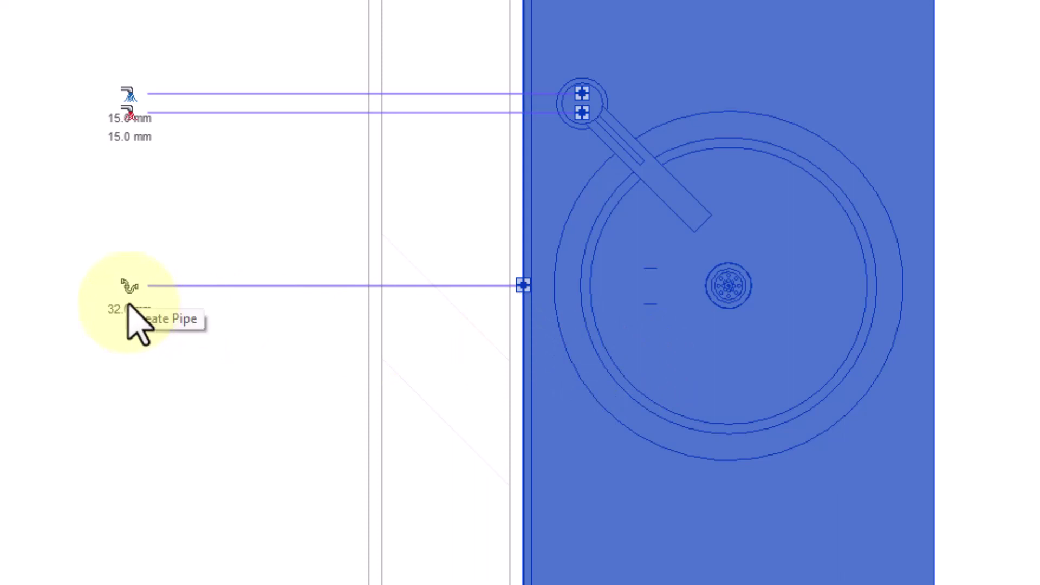
click(125, 287)
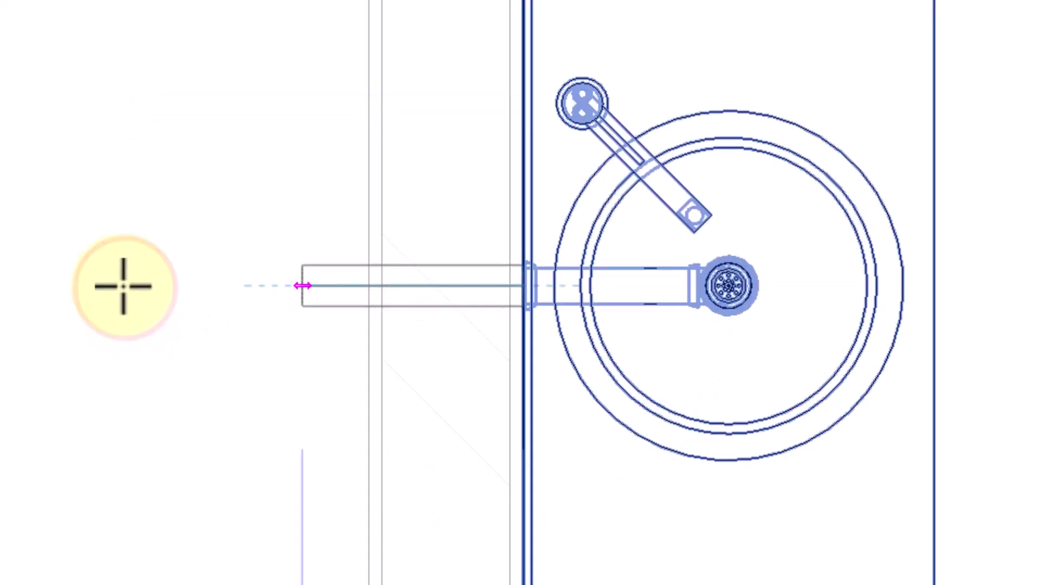
click(123, 286)
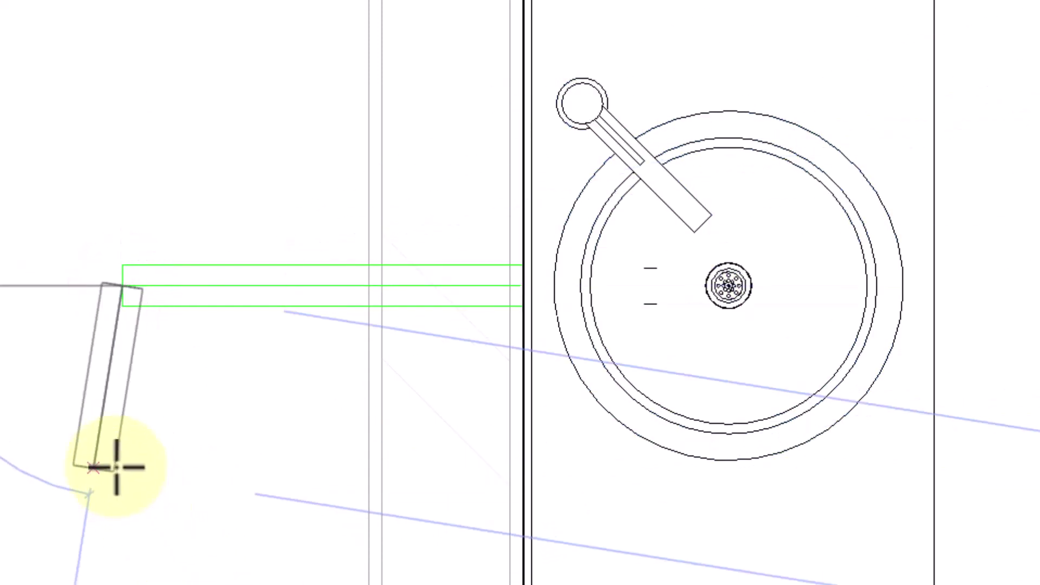
click(118, 465)
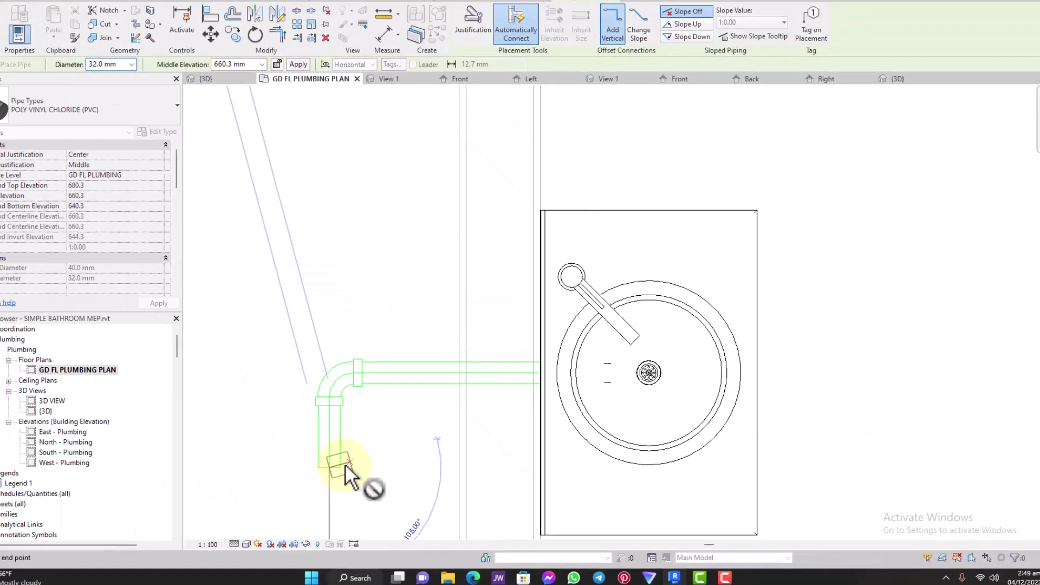
click(15, 53)
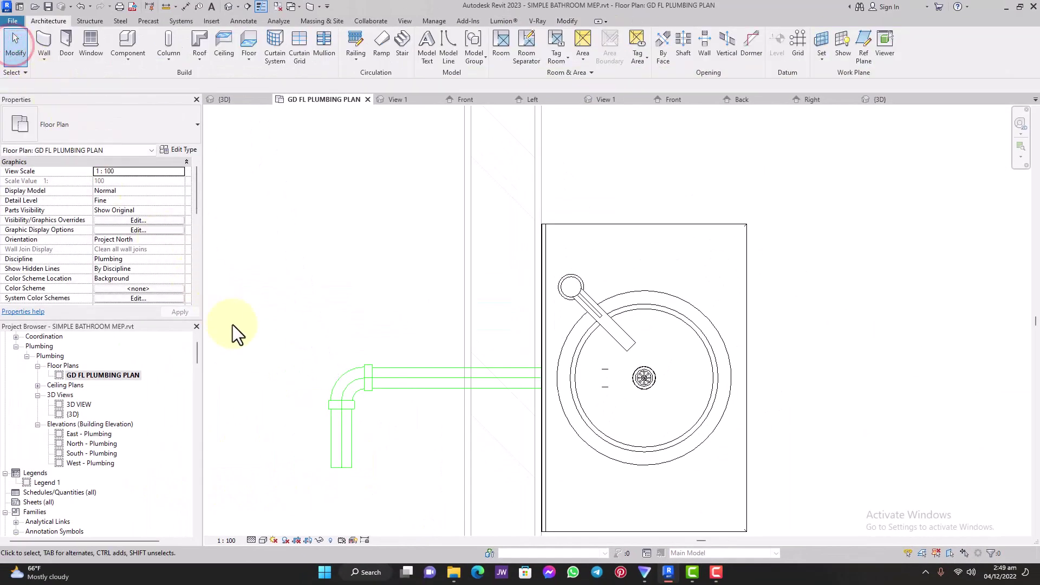
Undo both pipe segments drawn from the sink's sanitary connector.
key(ctrl+z)
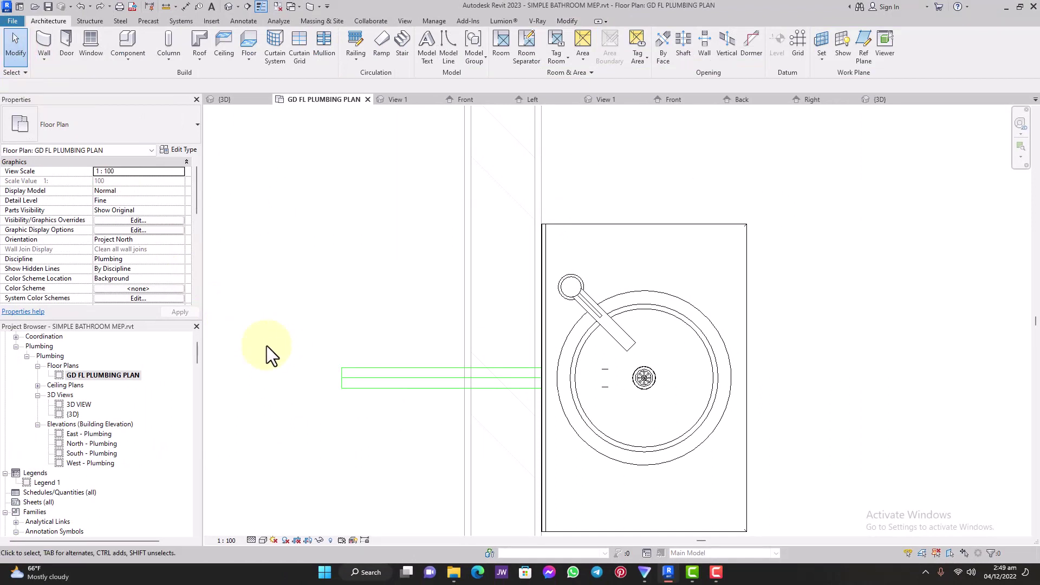
key(ctrl+z)
scroll(695, 407, down, 4)
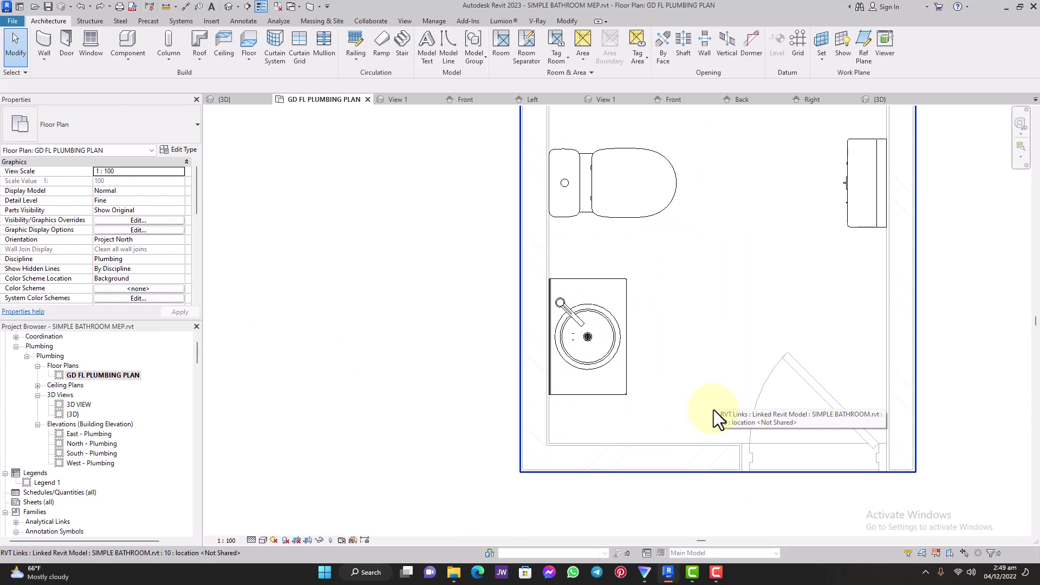
click(620, 375)
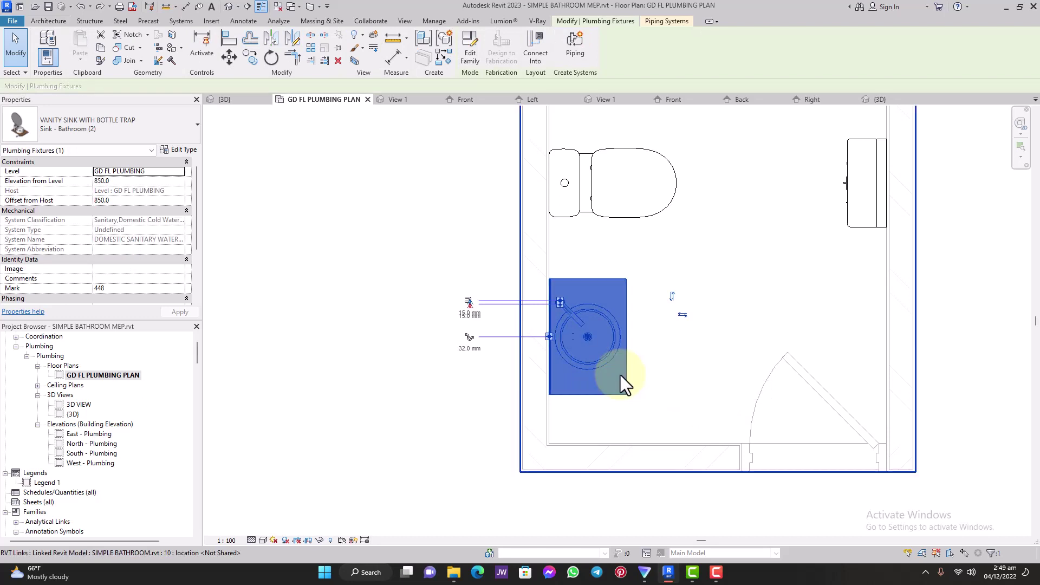
click(431, 242)
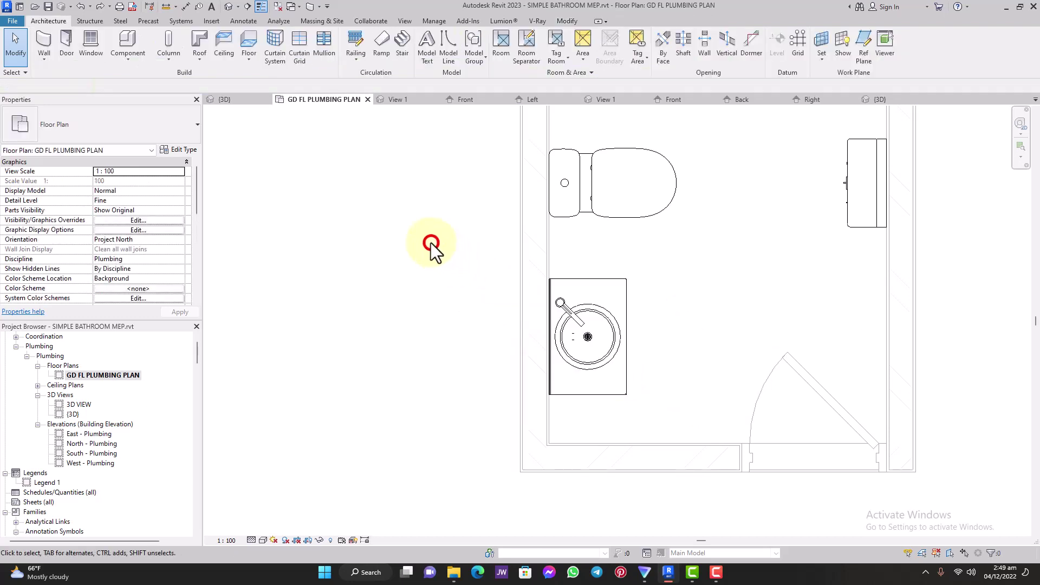
Create a building section across the room between the sink and the door wall, looking toward the sink and shower.
click(247, 6)
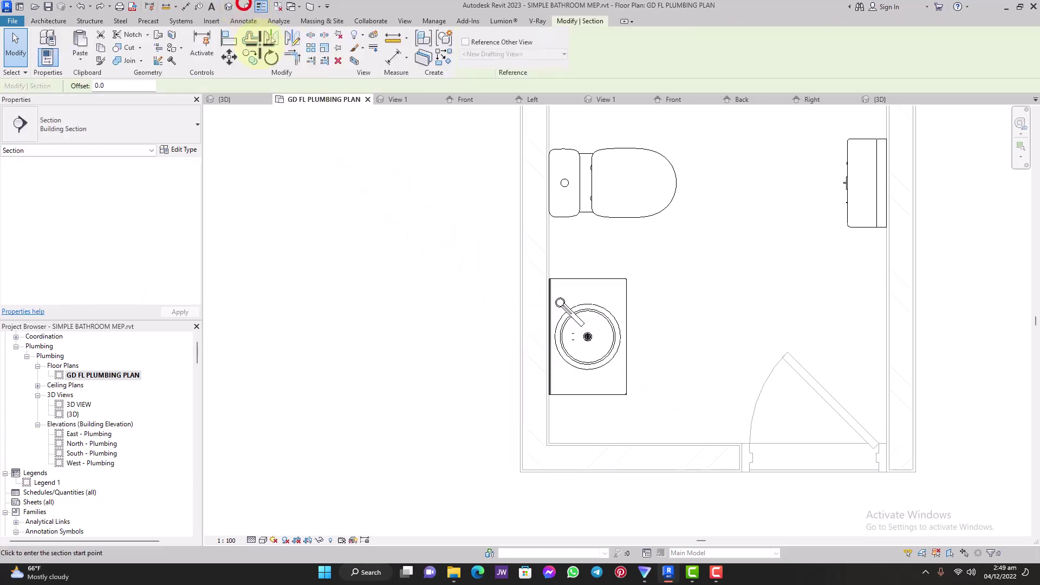
click(402, 423)
click(739, 423)
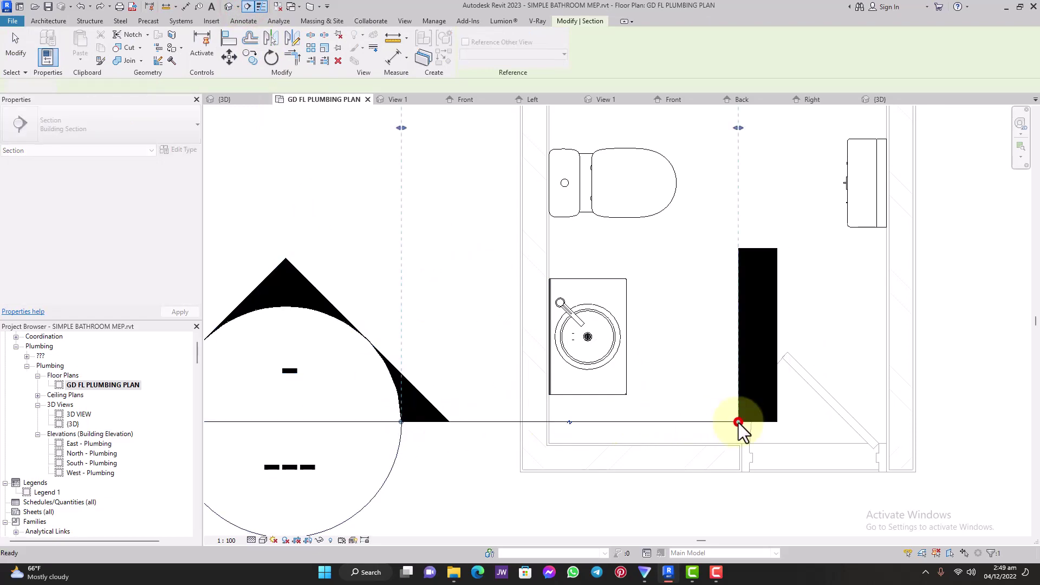
scroll(726, 418, down, 4)
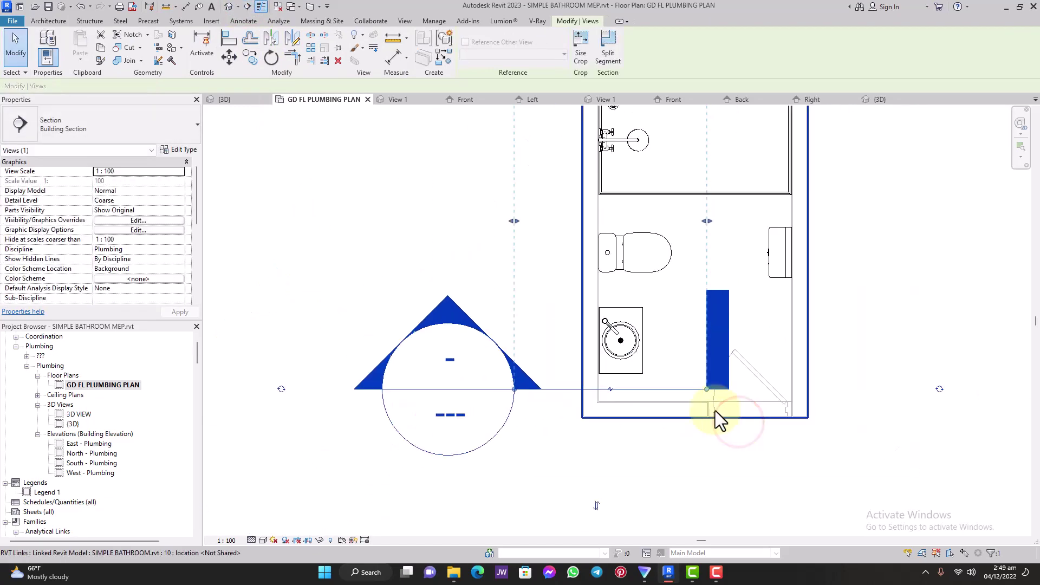
click(17, 53)
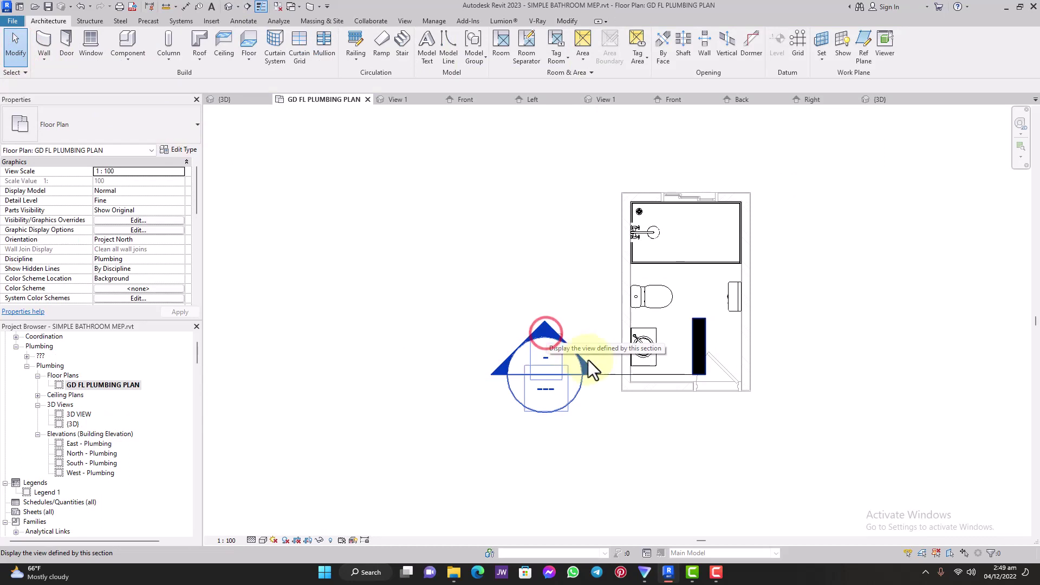
Open the new section view and hide the GD FL PLUMBING level in it.
double_click(551, 330)
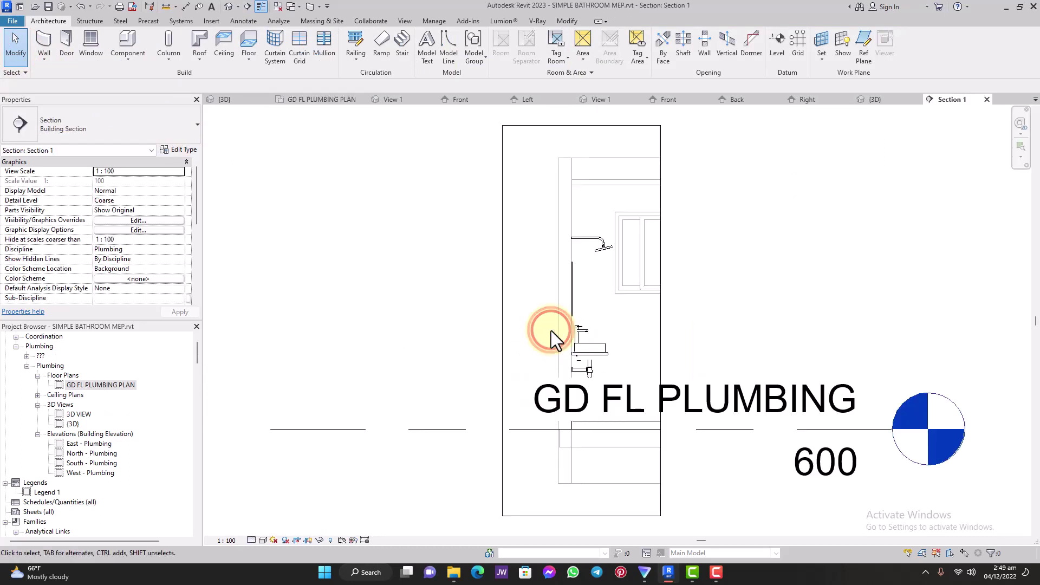
click(697, 400)
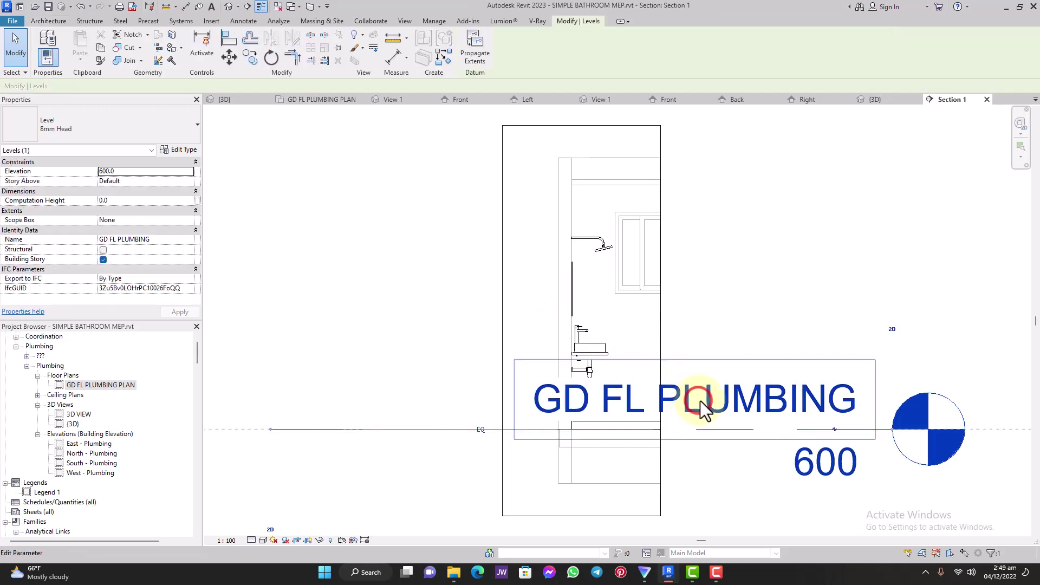
right_click(710, 410)
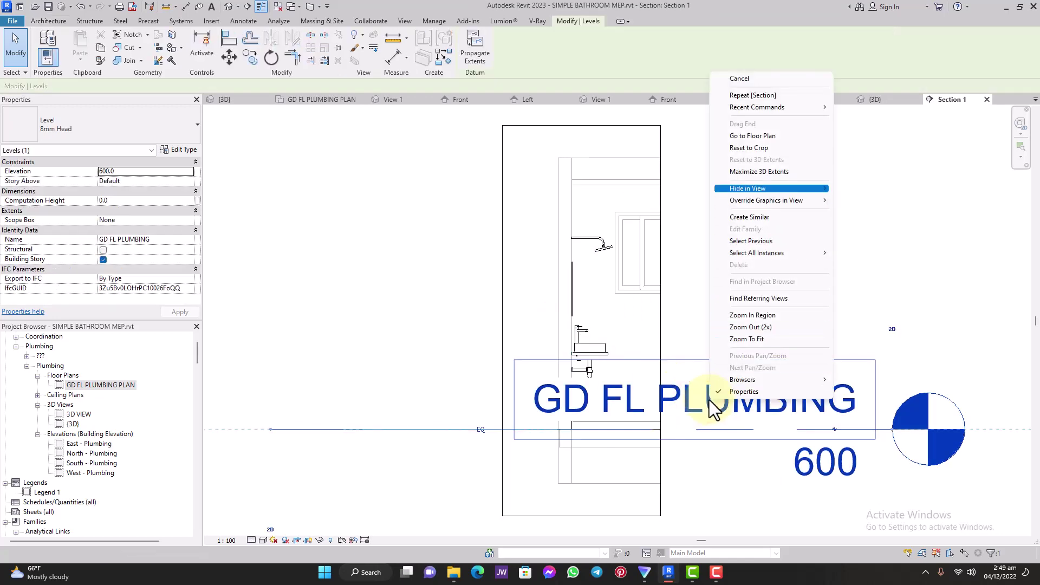
click(856, 194)
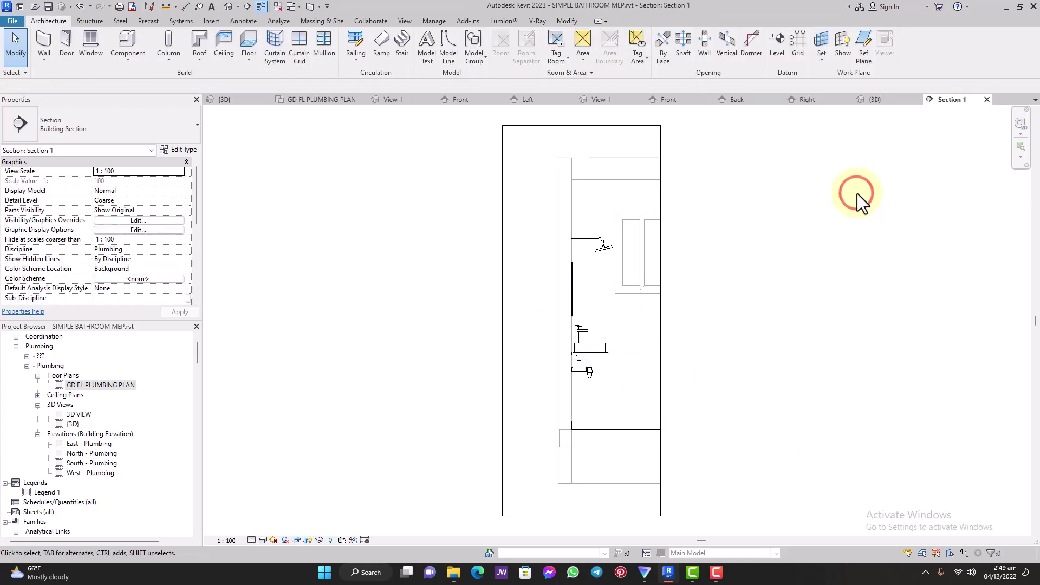
In the section view, draw a horizontal 32 mm POLY VINYL CHLORIDE (PVC) pipe from the sink's bottle trap outlet into the wall.
double_click(111, 386)
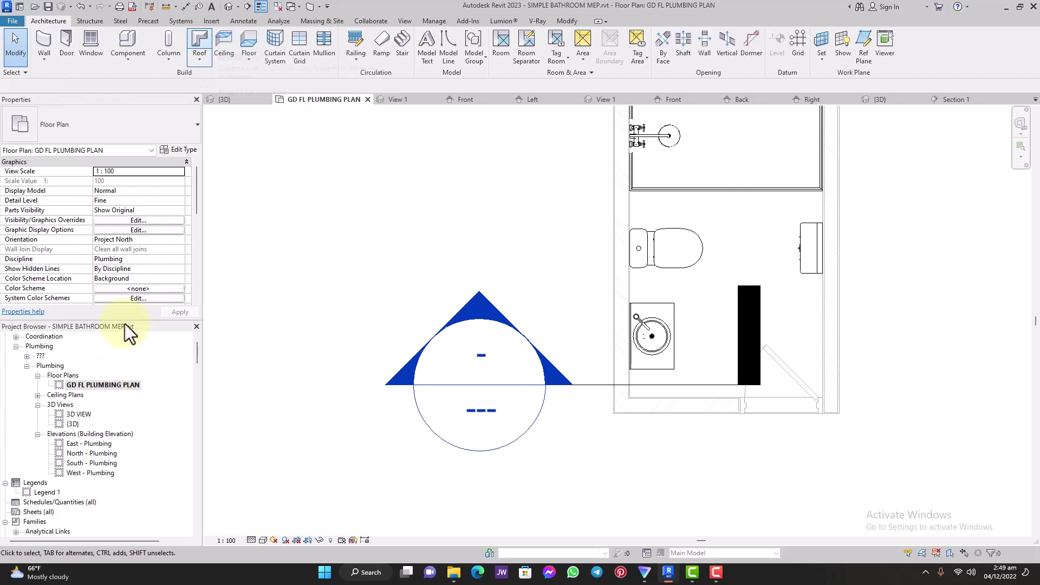
click(186, 21)
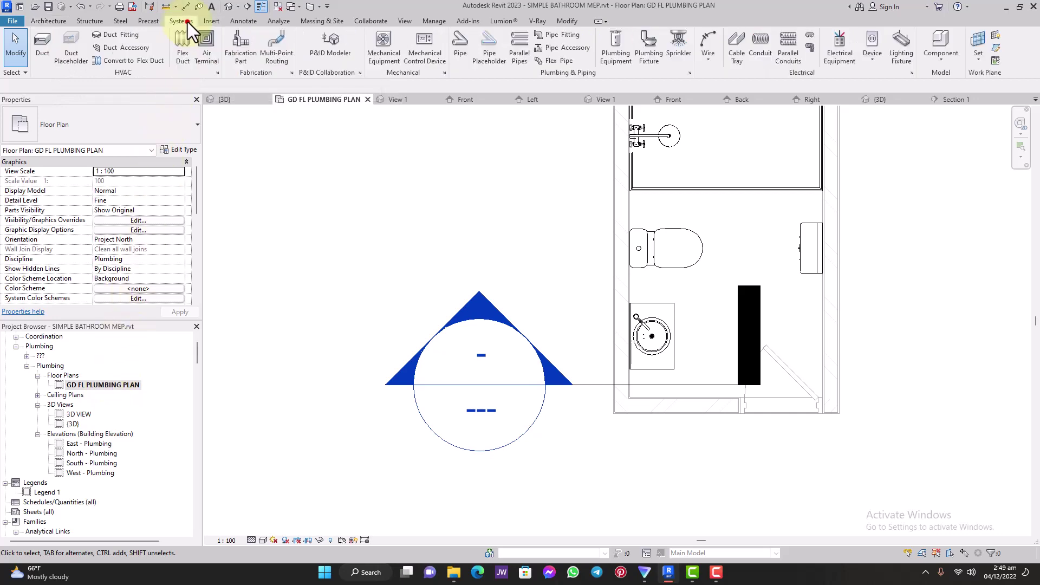
click(464, 44)
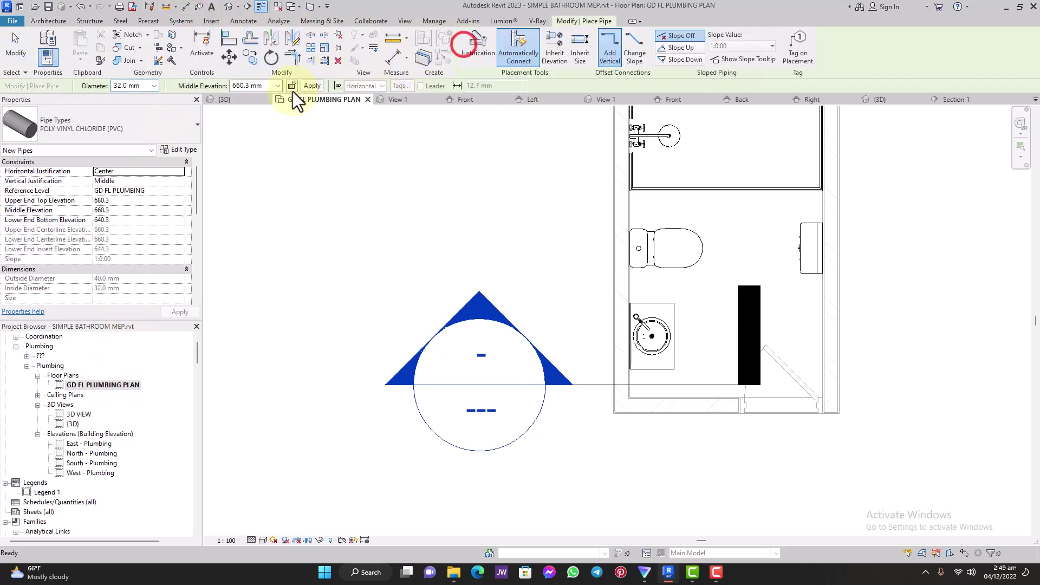
click(157, 128)
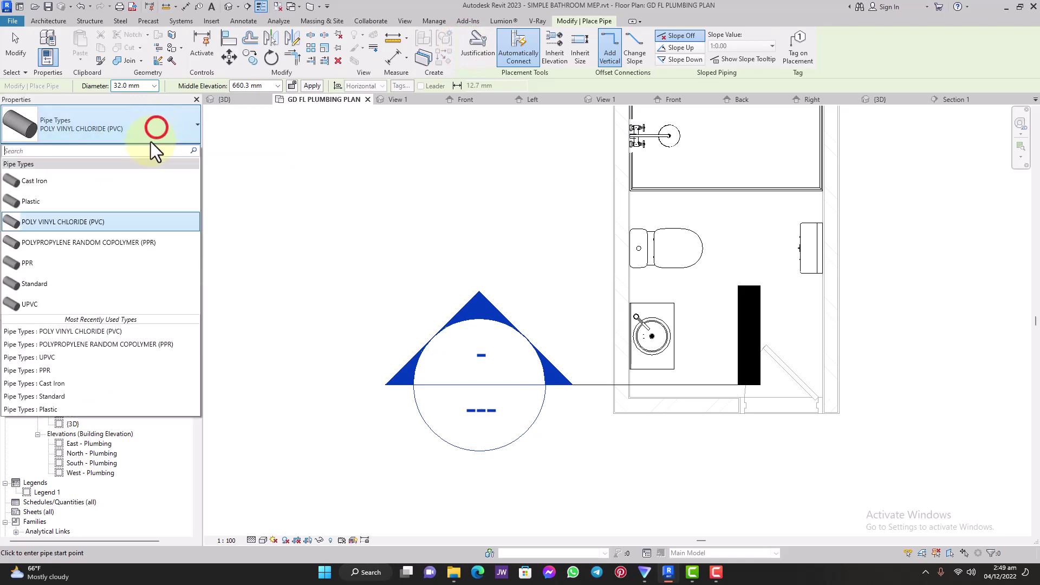
click(116, 222)
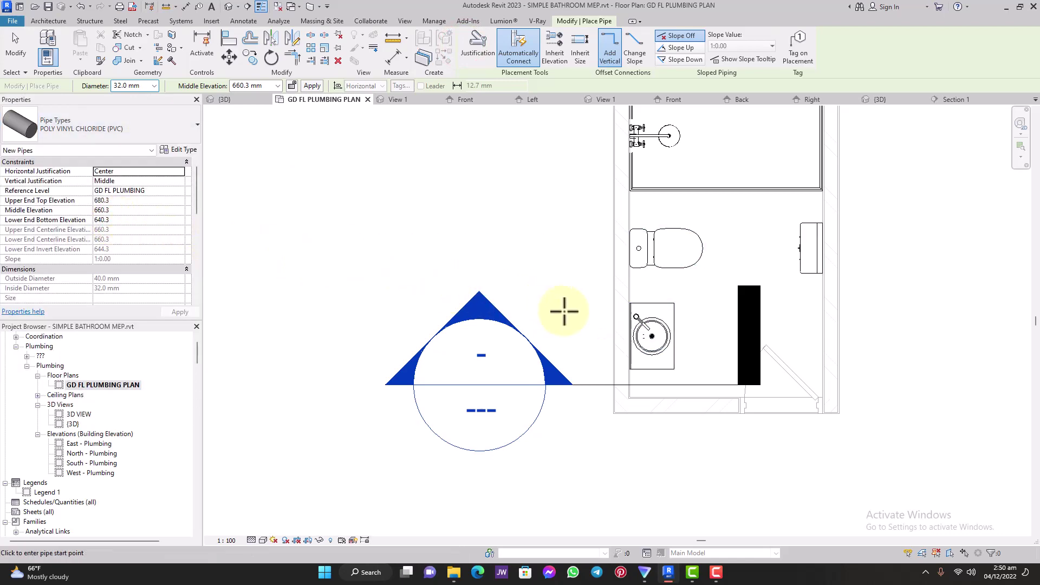
double_click(482, 300)
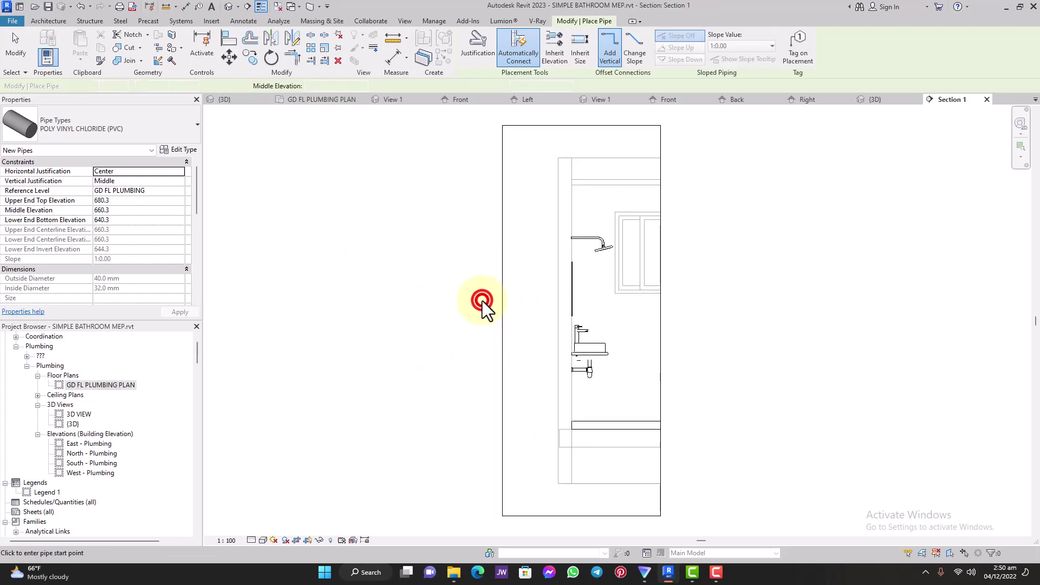
scroll(574, 374, up, 5)
scroll(572, 376, up, 5)
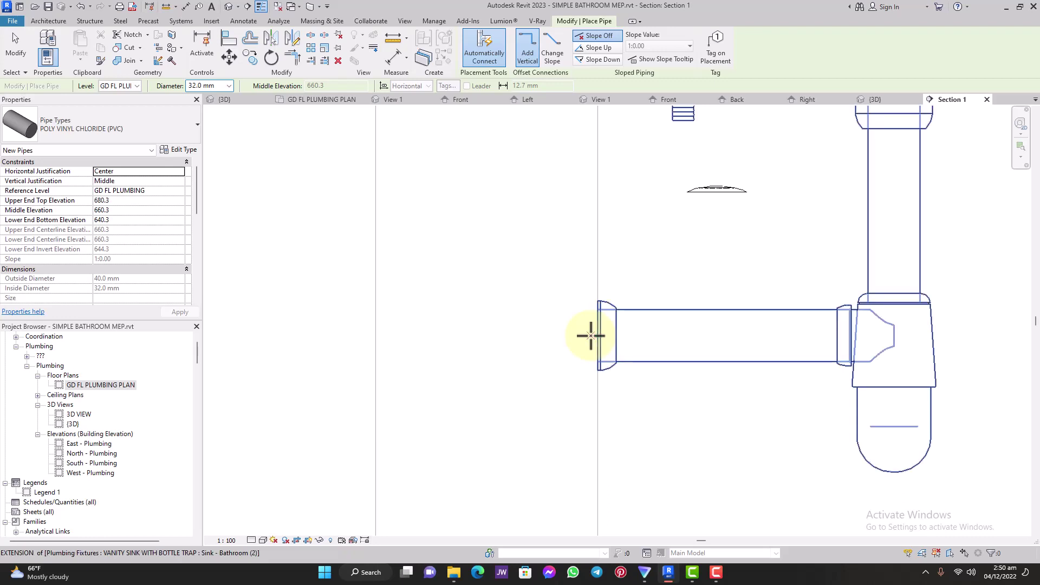
click(590, 336)
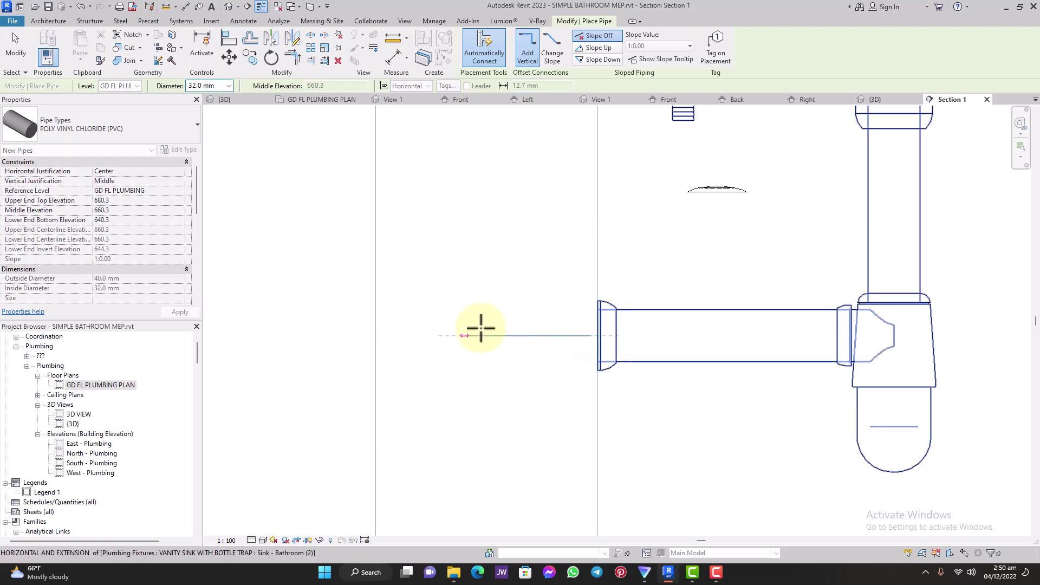
scroll(480, 328, down, 2)
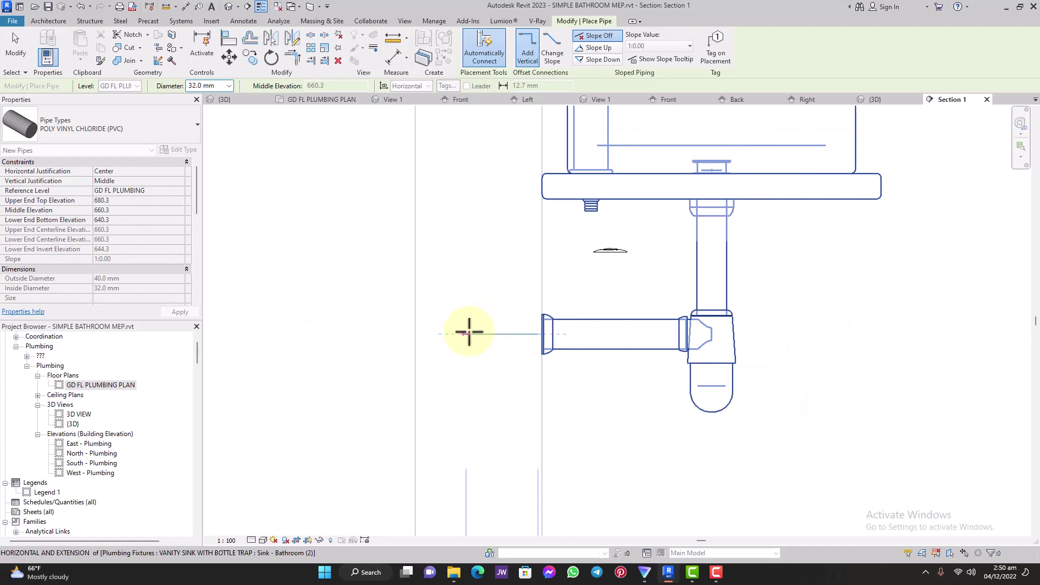
Continue the drain pipe vertically down inside the wall for about 480 mm, ending above the floor slab.
scroll(466, 333, down, 4)
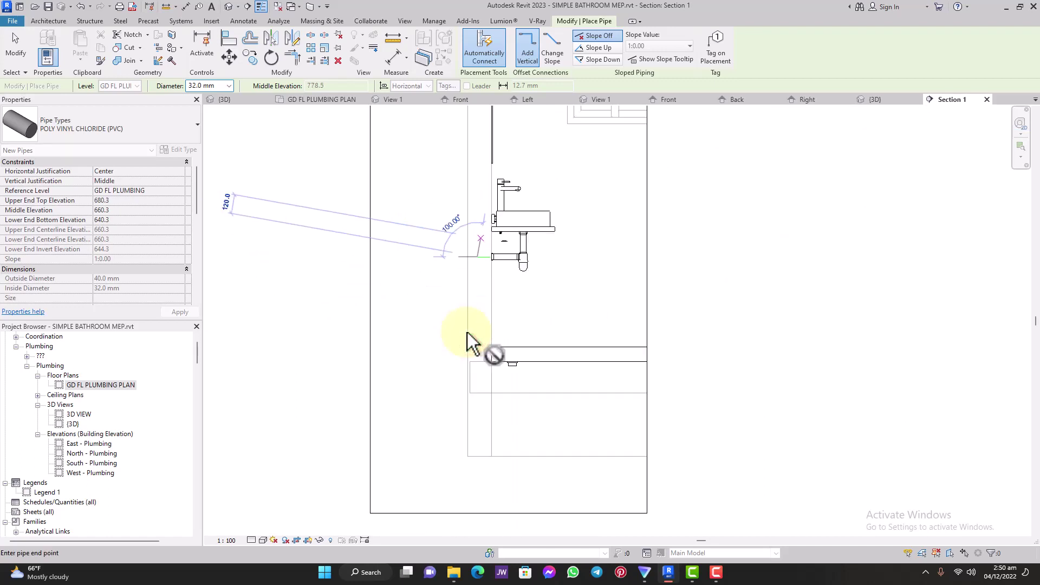
scroll(467, 332, down, 1)
scroll(467, 332, up, 5)
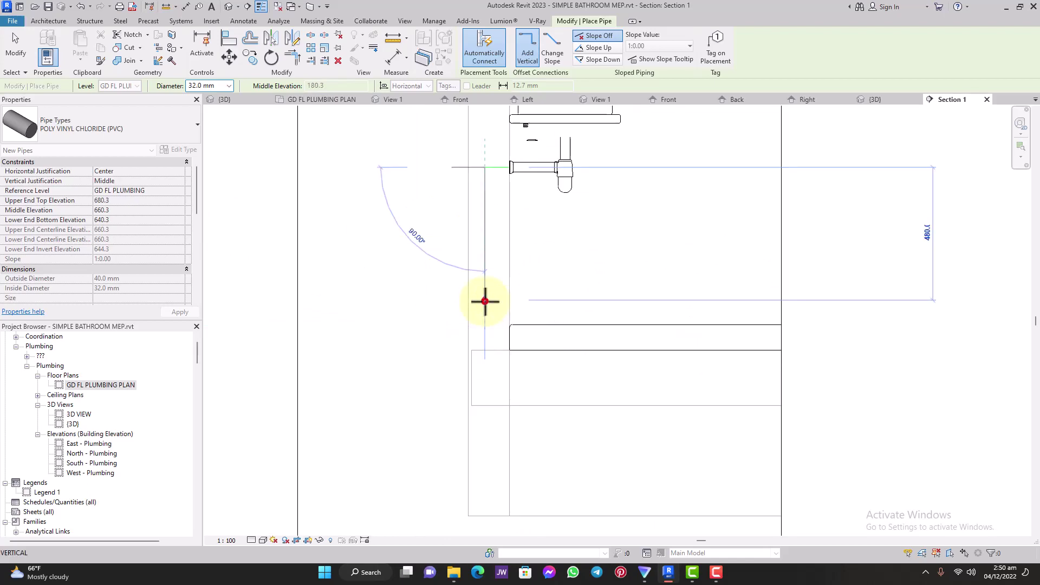
click(485, 302)
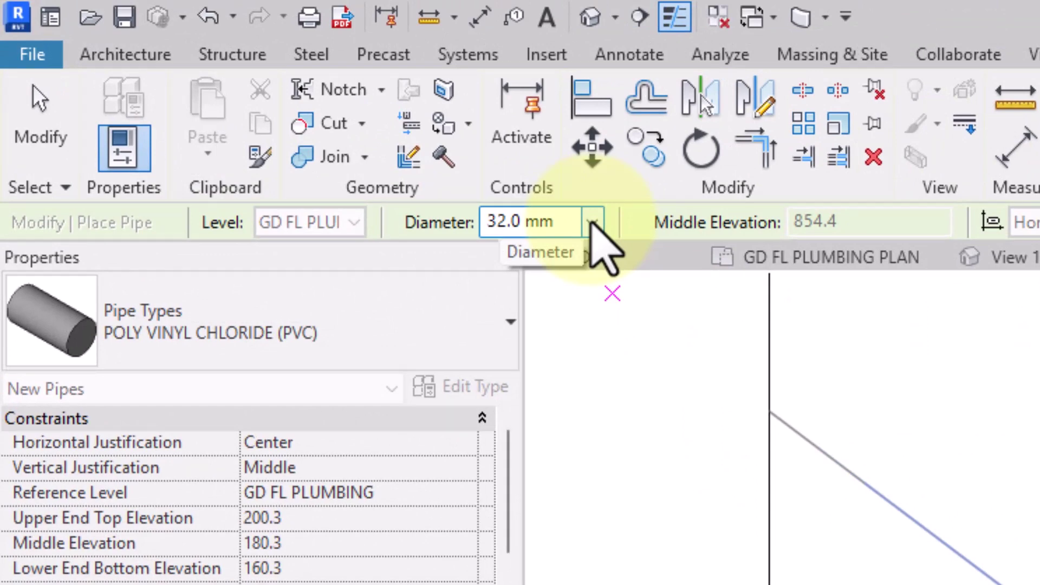
Continue the sink drain as a 50 mm pipe about 880 mm down through the floor, turning horizontally outward below the slab.
click(592, 222)
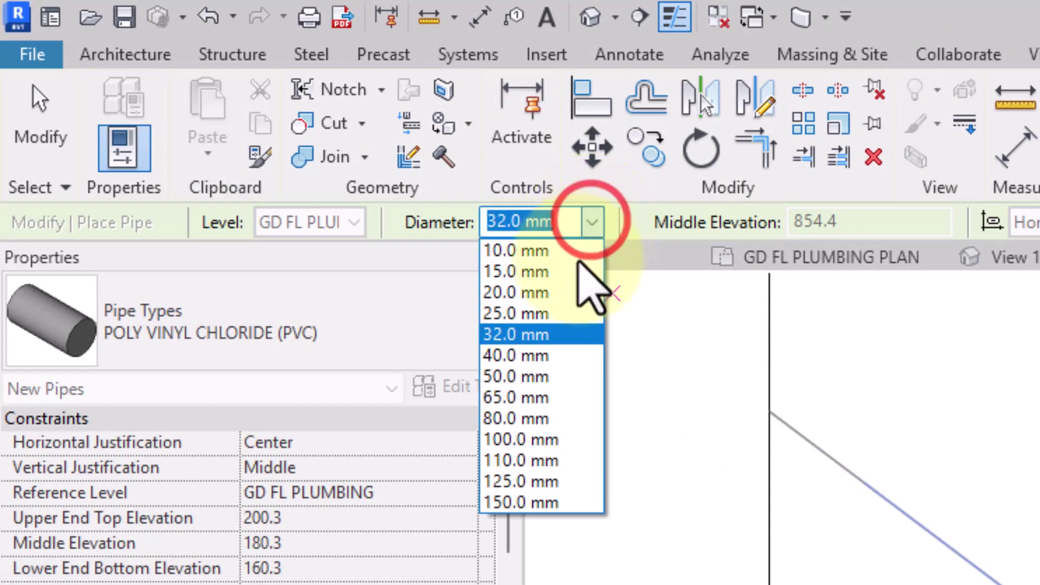
click(540, 376)
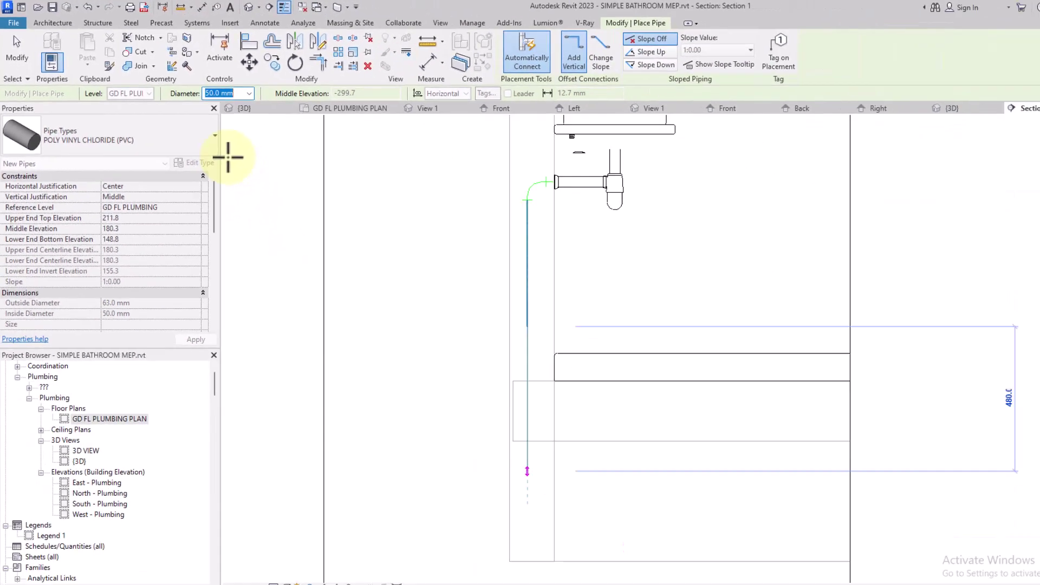
click(488, 470)
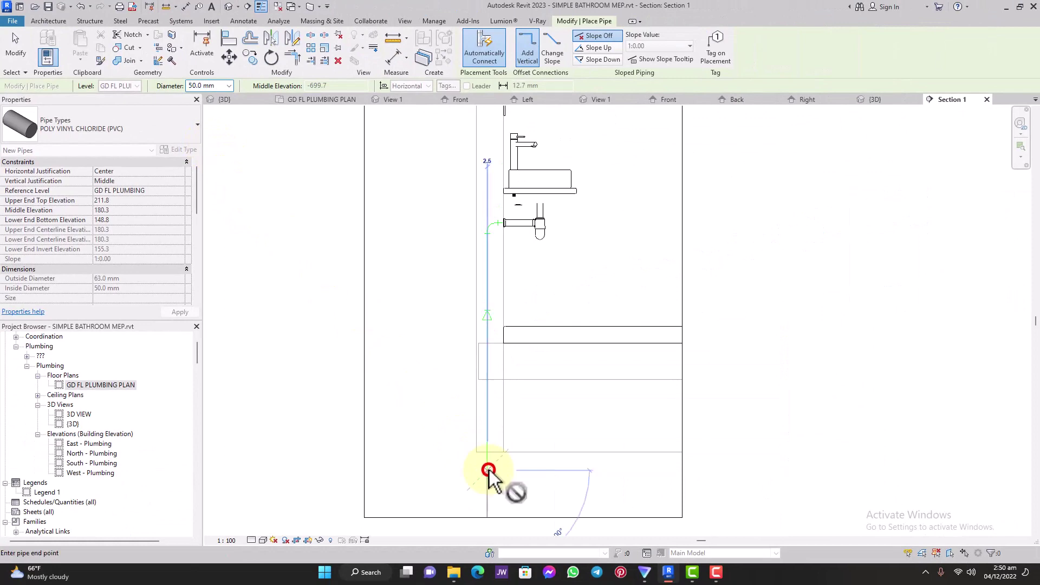
click(373, 470)
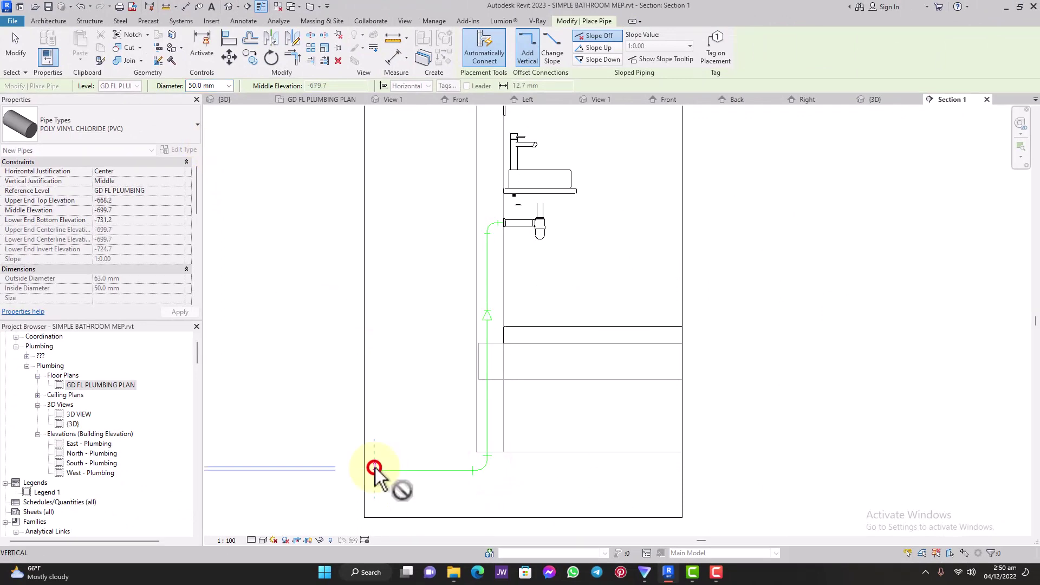
click(15, 52)
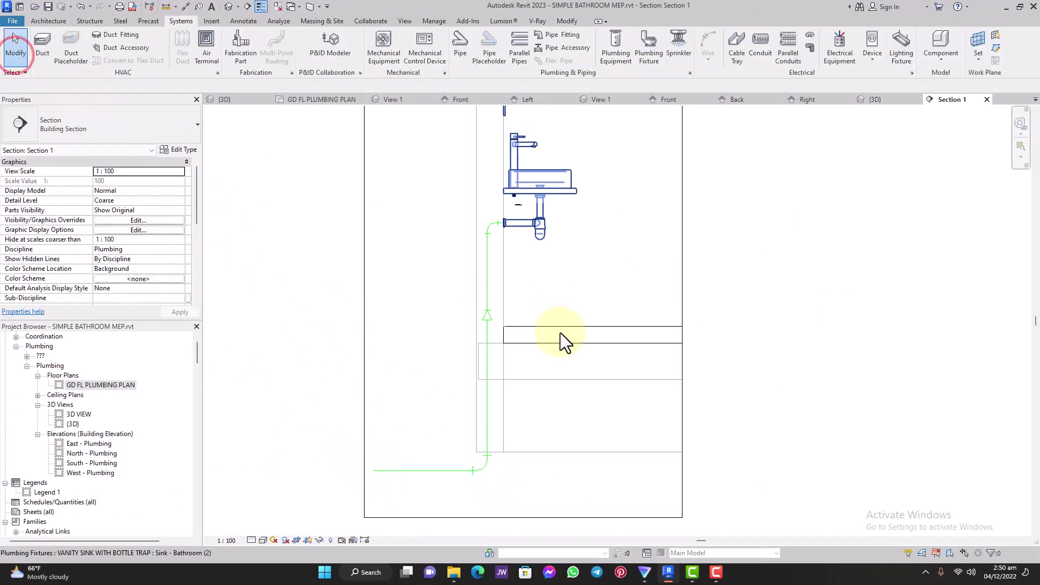
Examine the 32 mm pipe, the 50 mm pipe and the reducer fitting joining them in the section view.
scroll(560, 332, up, 3)
scroll(560, 333, up, 2)
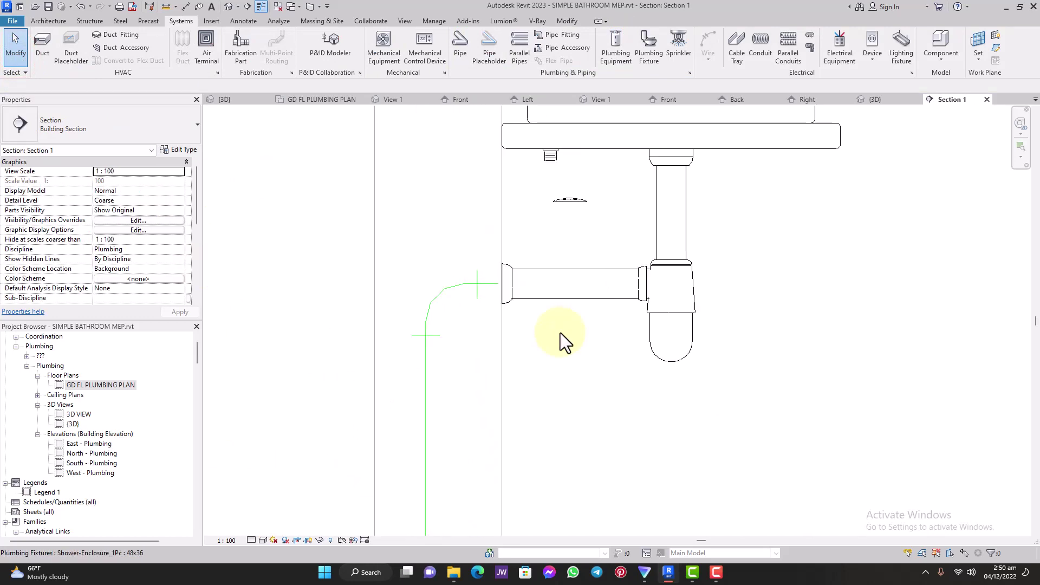
click(425, 383)
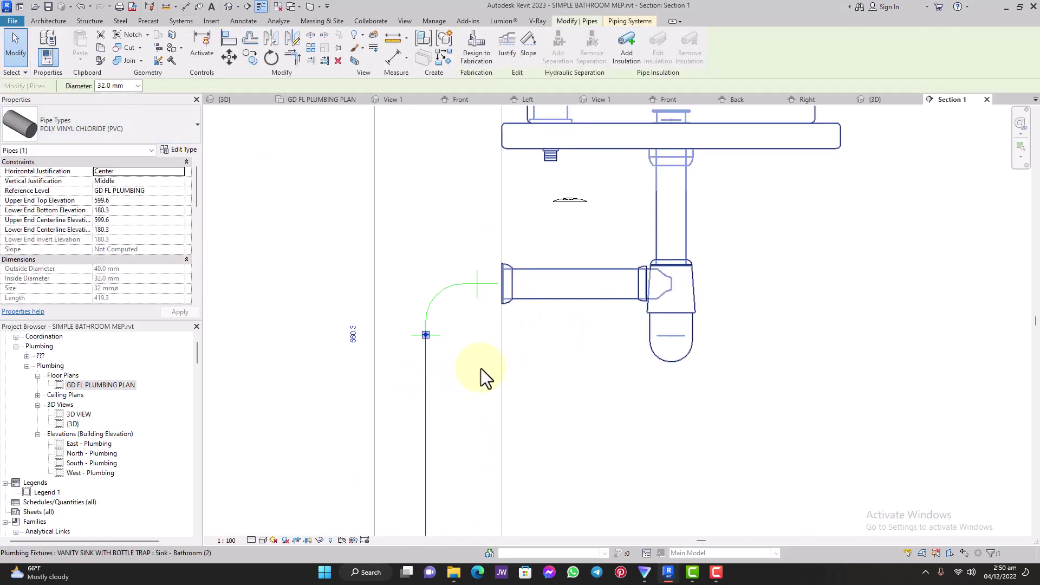
middle_drag(480, 376, 531, 355)
scroll(531, 356, up, 2)
click(510, 352)
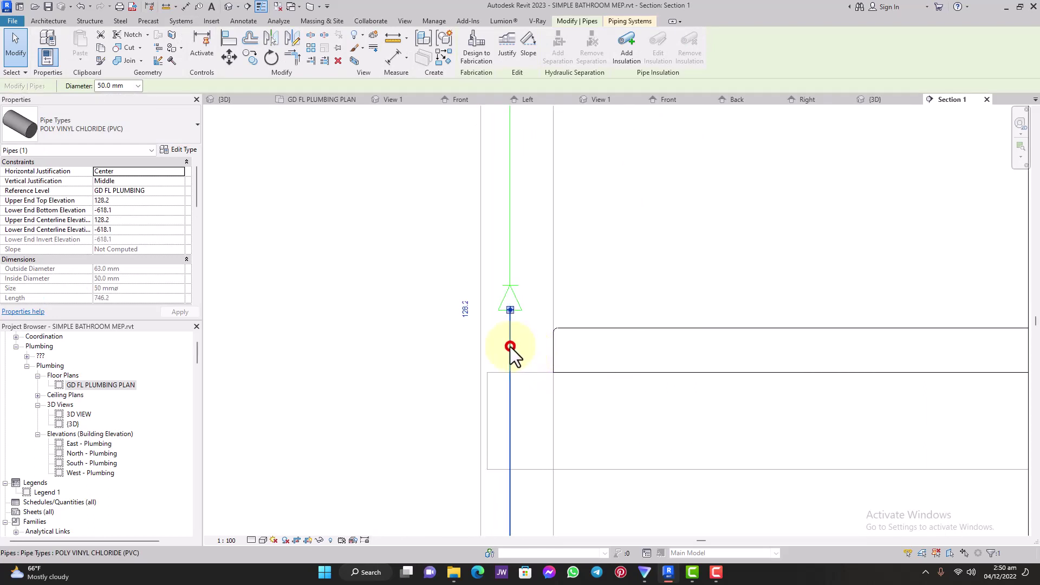
scroll(509, 308, up, 2)
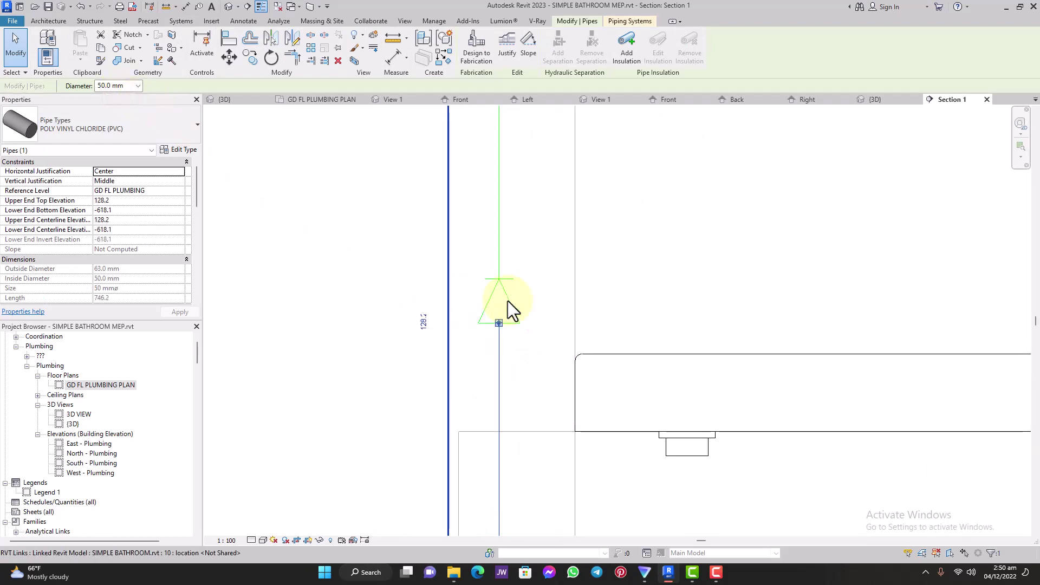
click(509, 306)
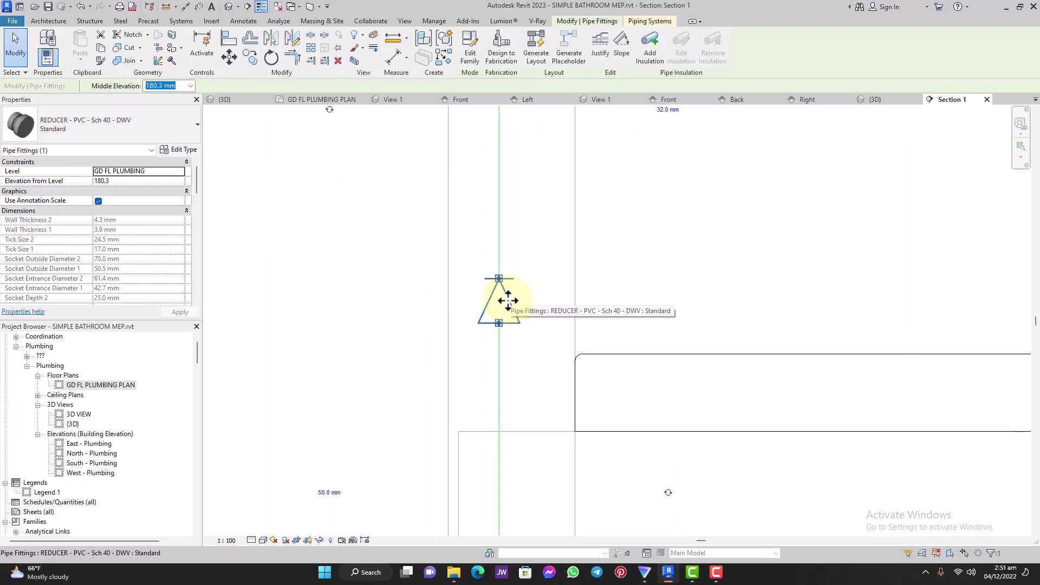
click(406, 281)
Compare the diameters of the vertical drain pipes directly above and below the reducer.
scroll(460, 282, down, 3)
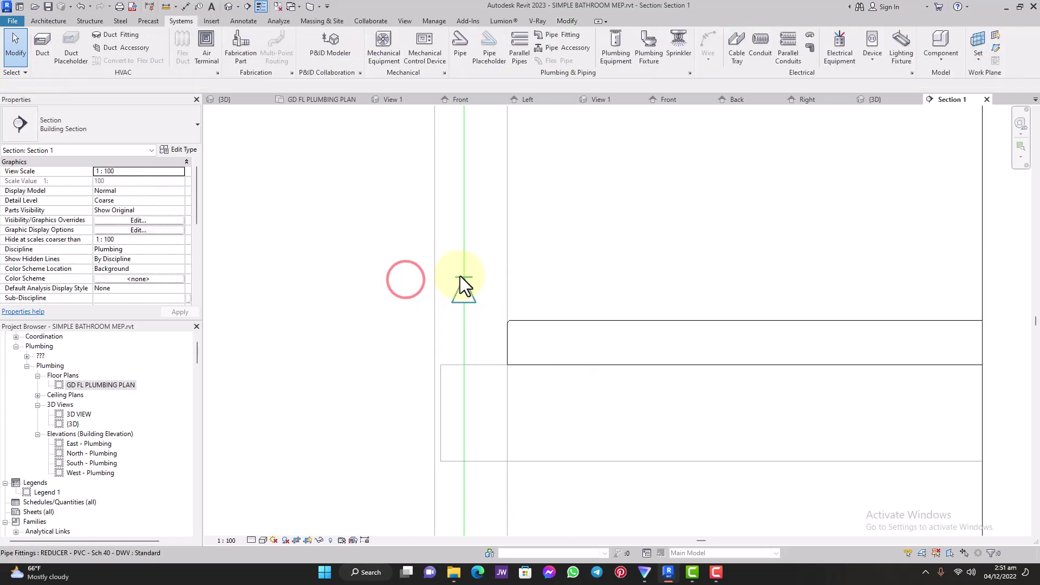
key(Tab)
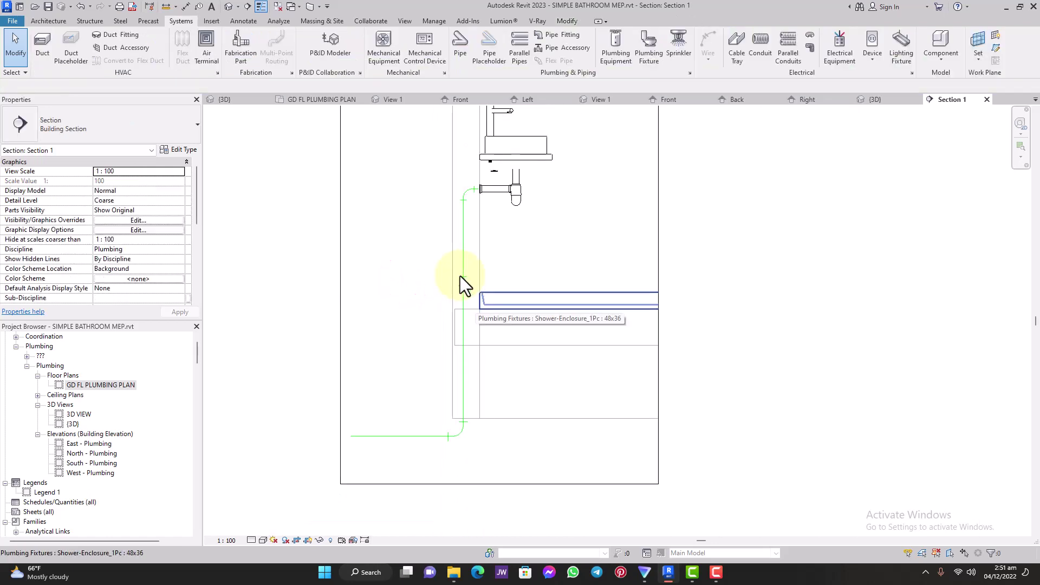
scroll(460, 275, up, 5)
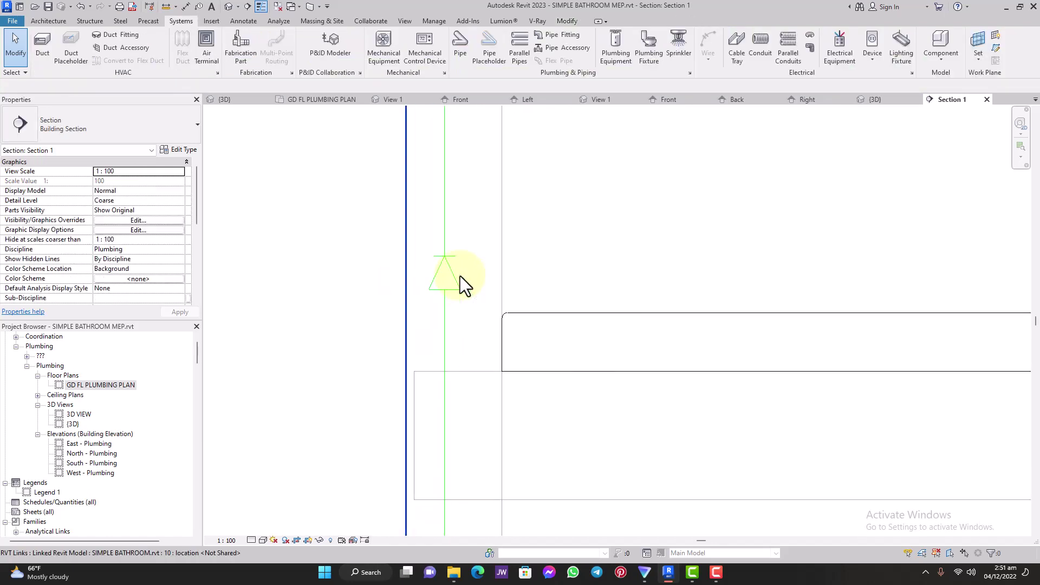
click(443, 218)
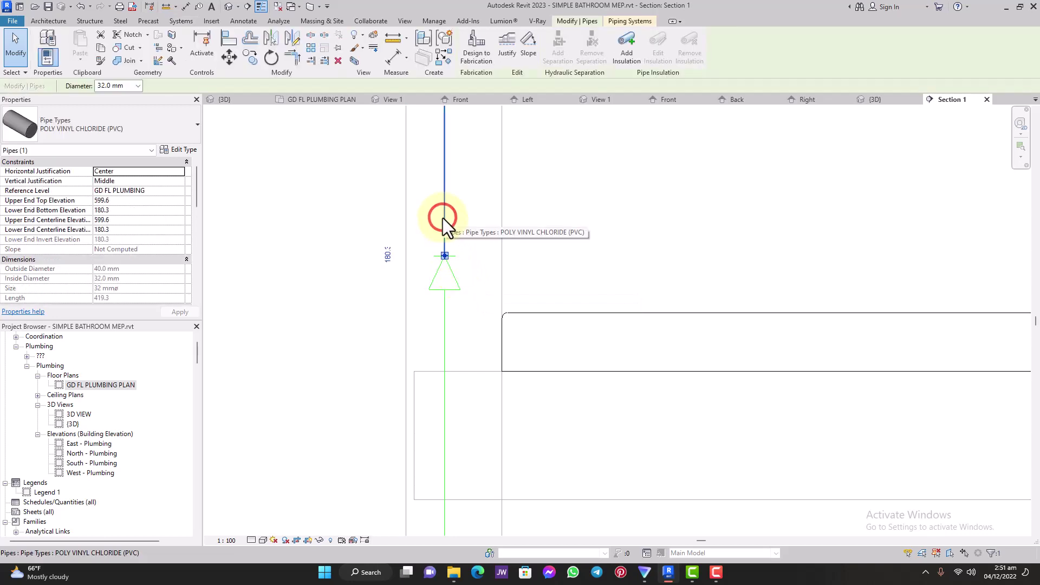
click(445, 317)
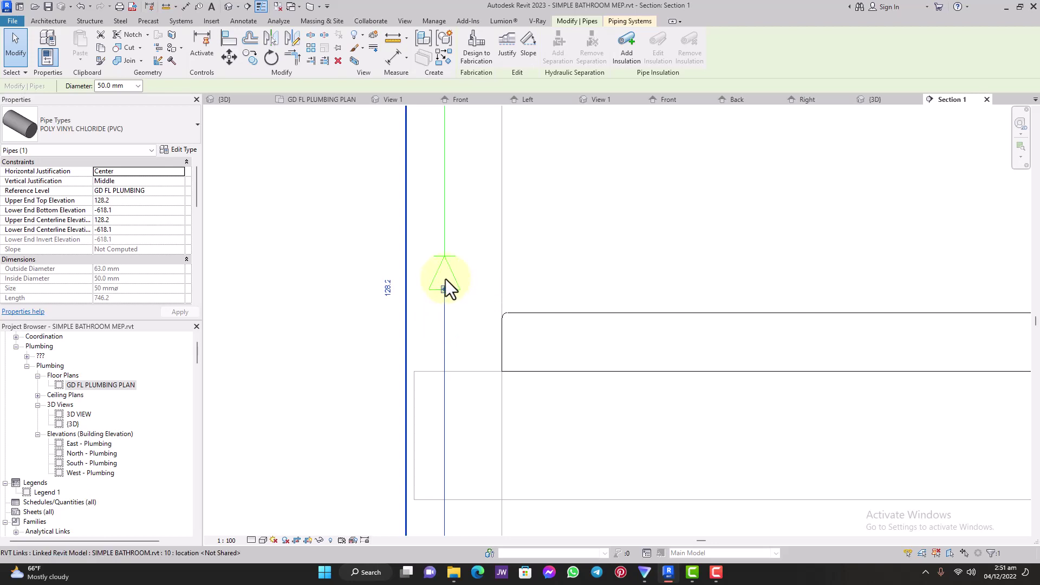
scroll(436, 270, down, 3)
click(425, 256)
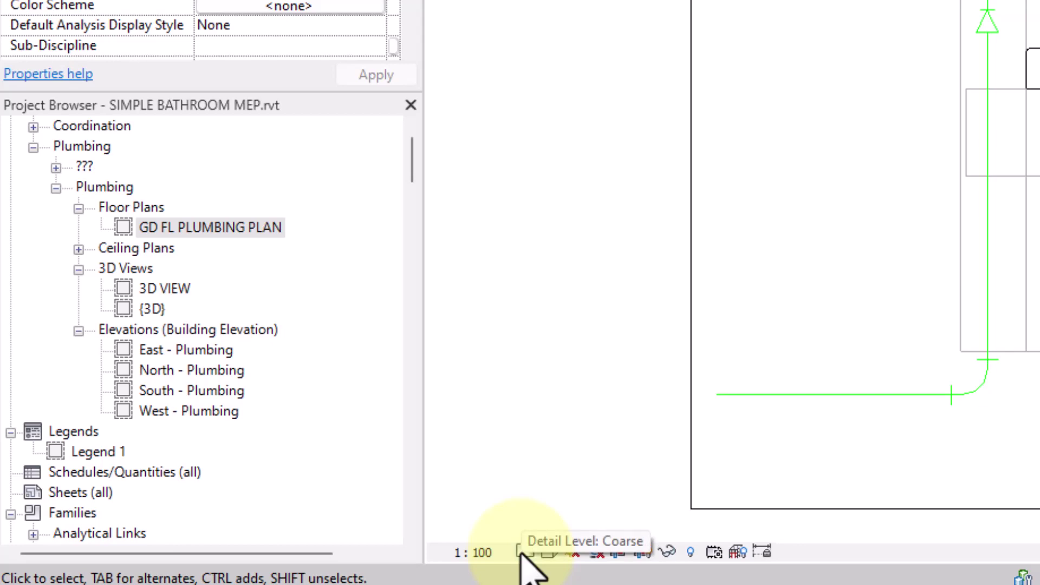
Set the section view's detail level to Fine and inspect the drain's connection to the sink's bottle trap.
click(521, 551)
click(530, 529)
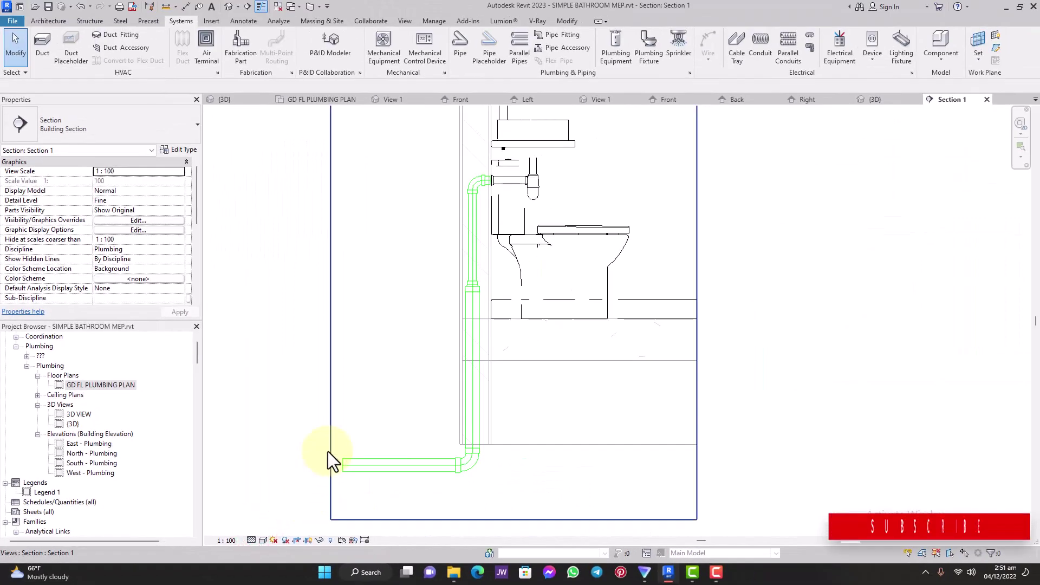
scroll(482, 153, up, 6)
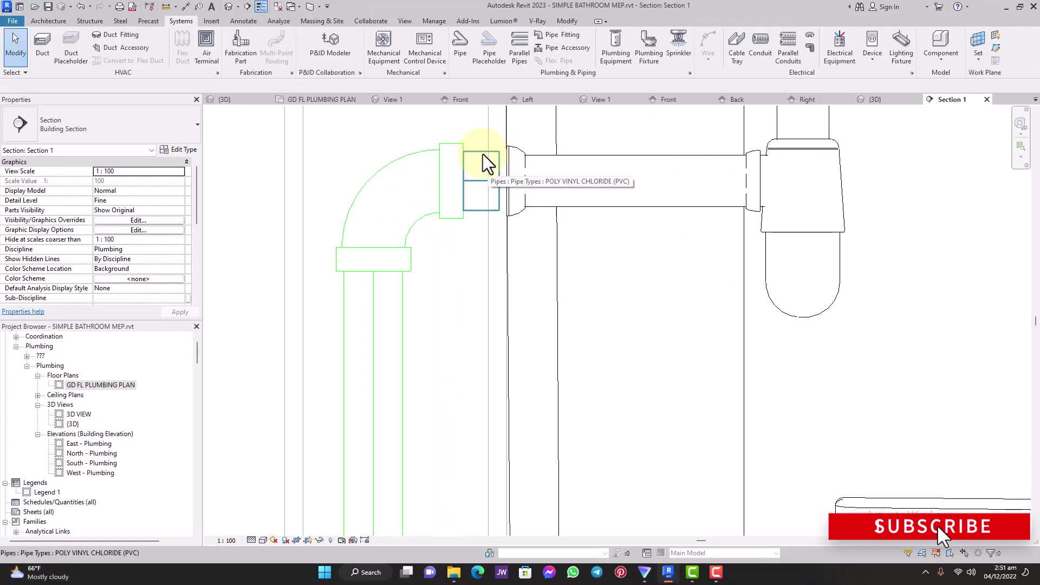
scroll(482, 154, down, 3)
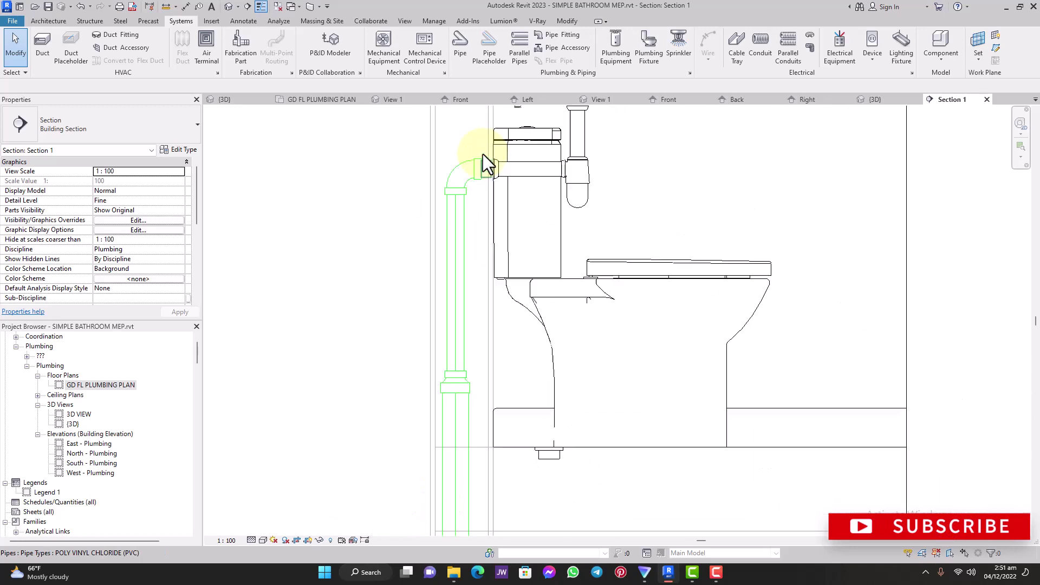
scroll(452, 225, down, 3)
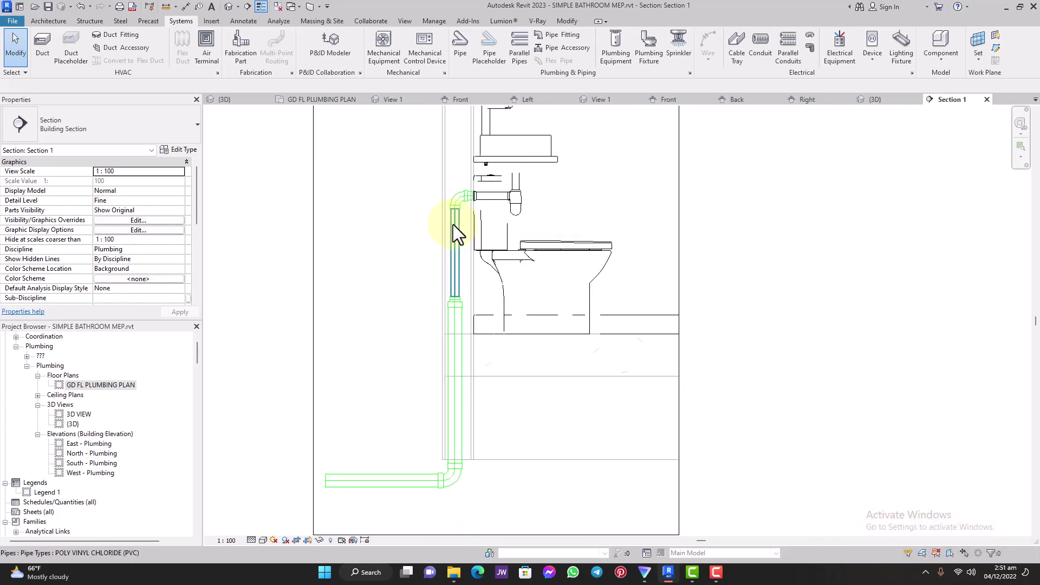
scroll(452, 224, down, 2)
scroll(461, 294, up, 2)
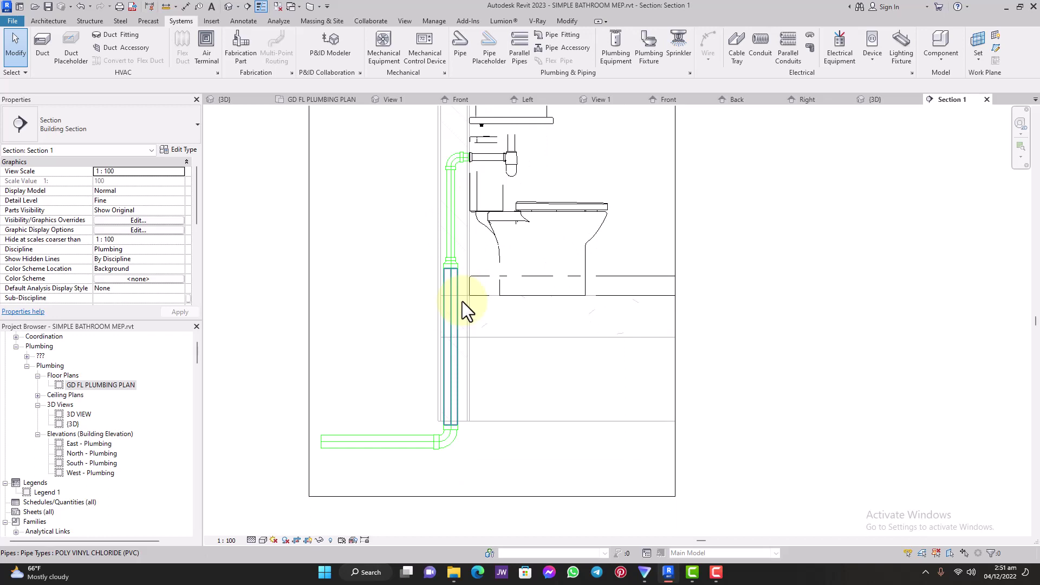
scroll(463, 301, up, 1)
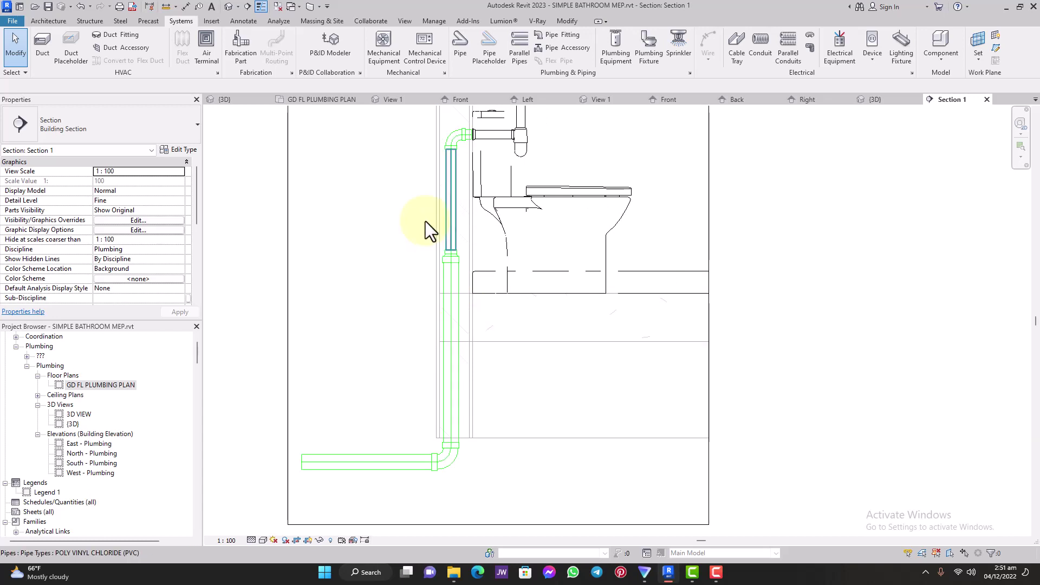
Select the sink's entire connected drain pipe network and delete it.
key(Tab)
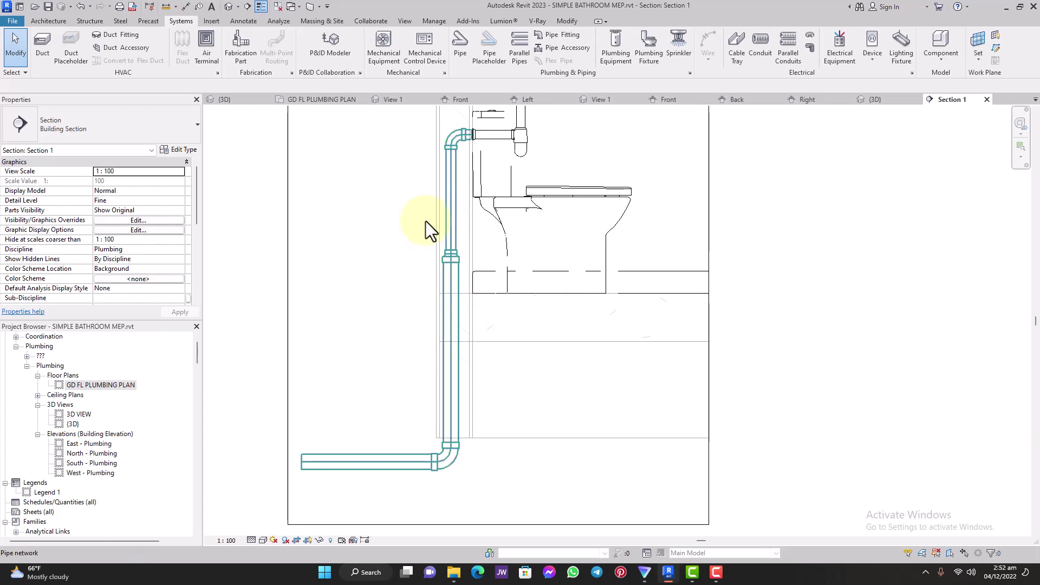
click(450, 207)
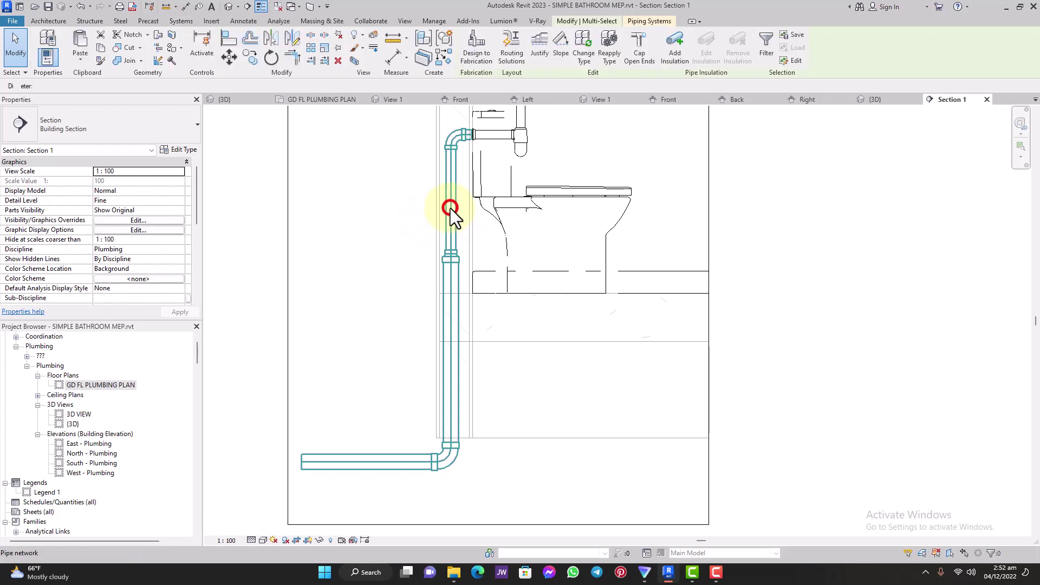
click(339, 59)
Redraw the 32 mm PVC drain from the bottle trap outlet into the wall, turning down about 400 mm inside the wall.
scroll(487, 141, up, 5)
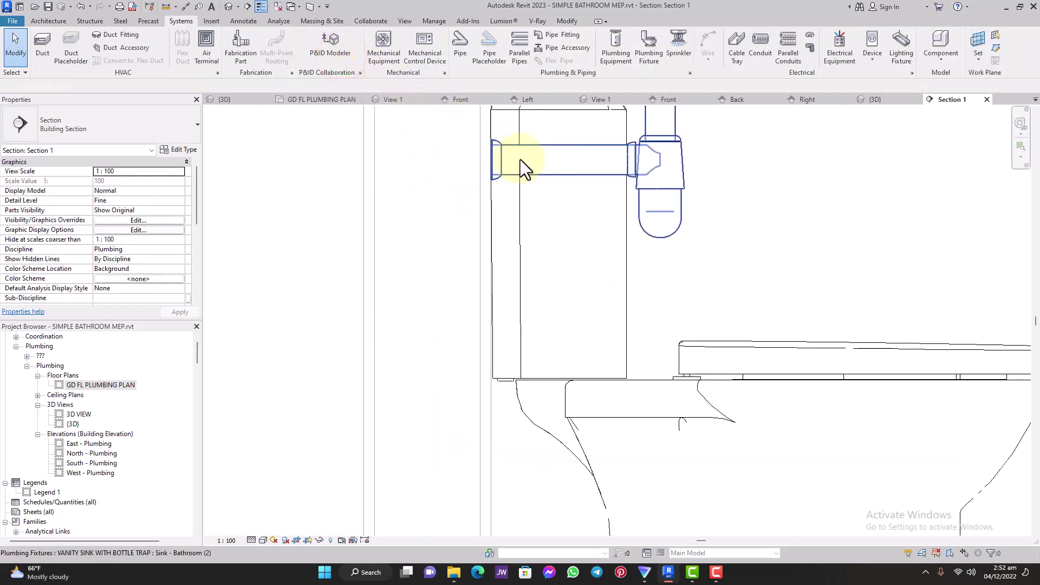
click(519, 158)
scroll(595, 168, down, 3)
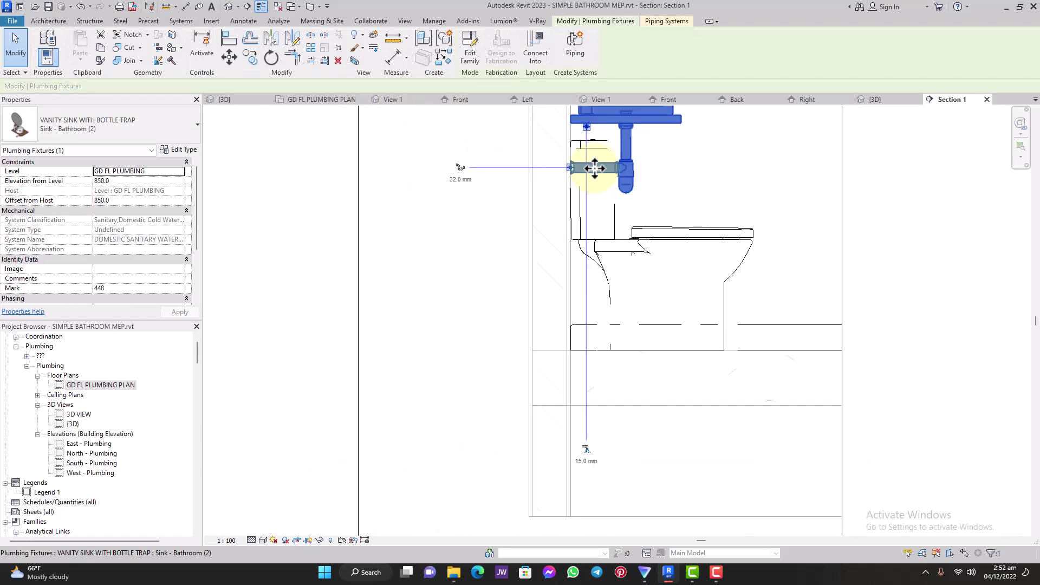
click(458, 167)
scroll(531, 162, up, 4)
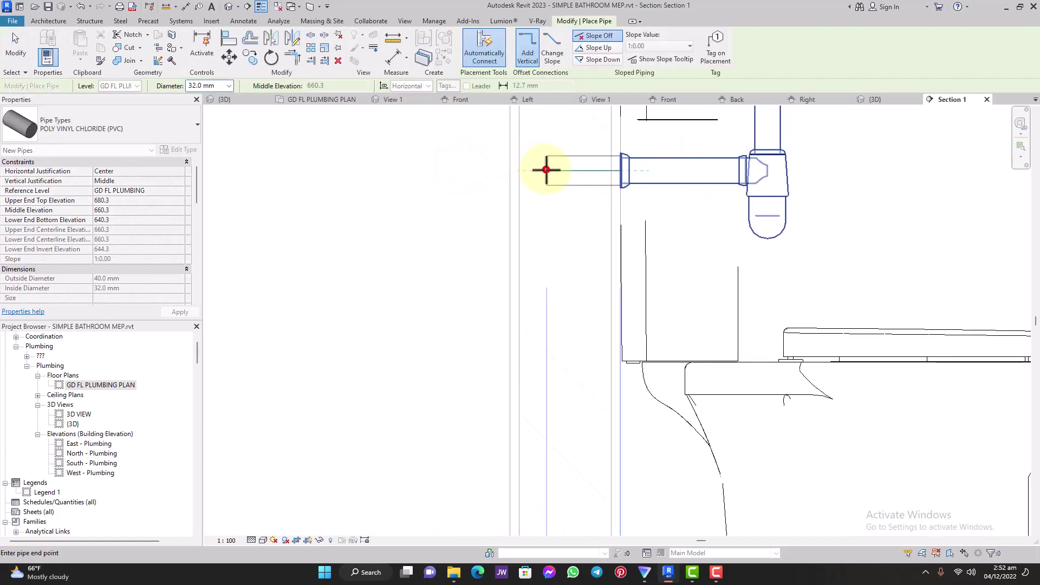
scroll(546, 169, down, 1)
scroll(546, 170, down, 3)
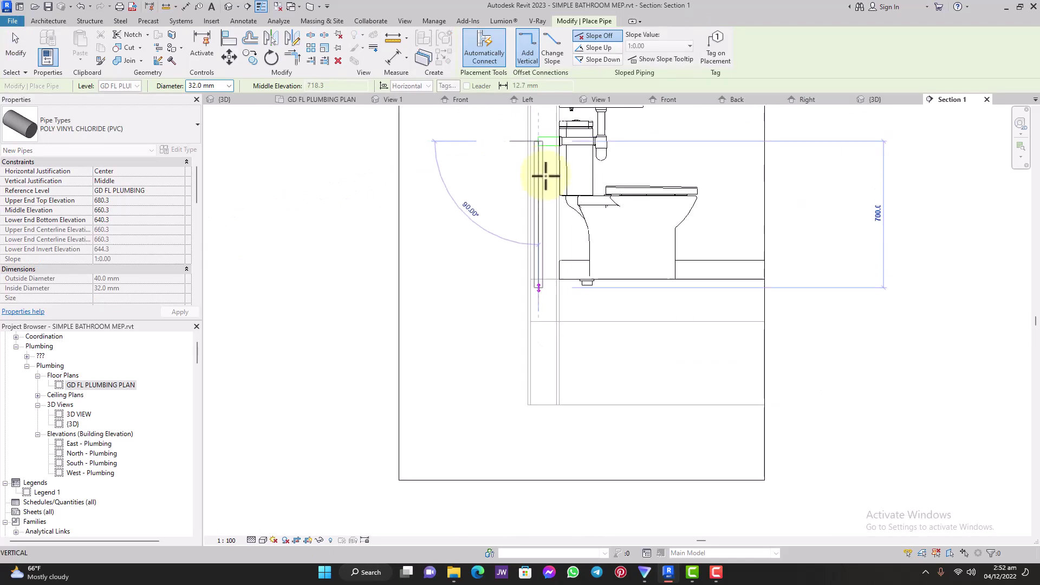
click(539, 226)
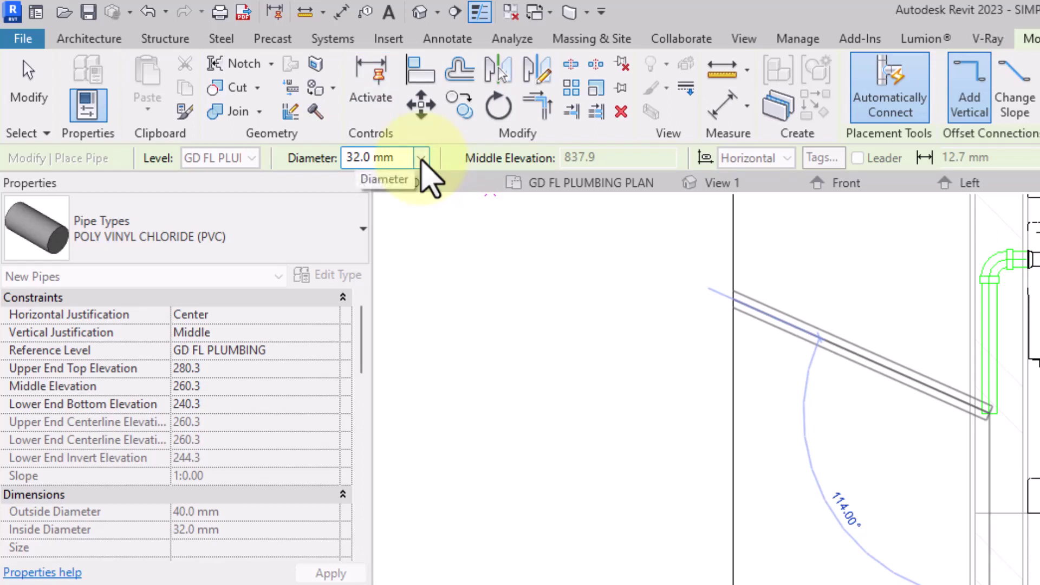
Continue the drain as a 50 mm pipe about 1020 mm down through the floor, turning horizontally outward below the slab.
click(421, 158)
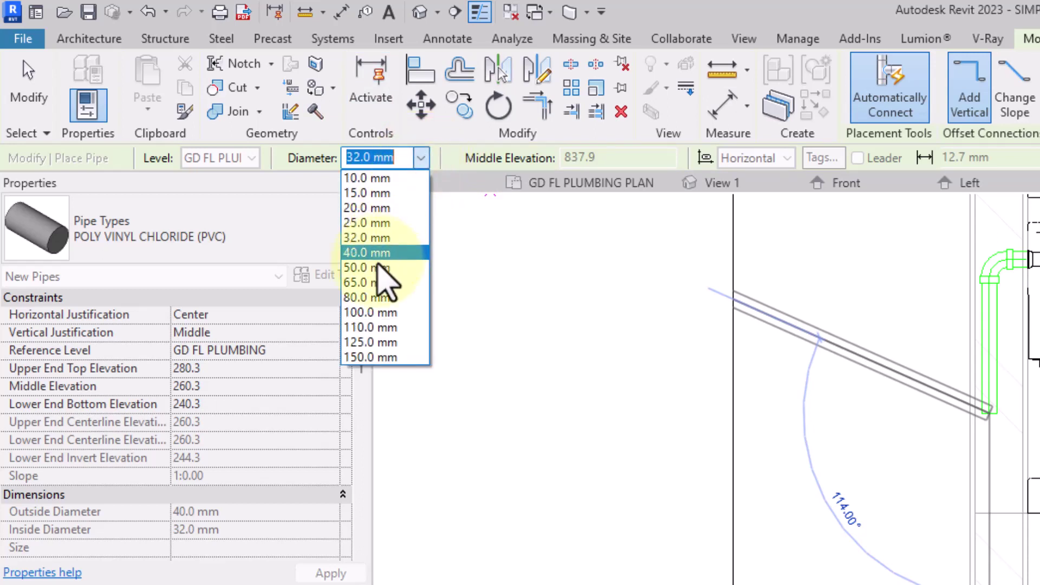
click(377, 264)
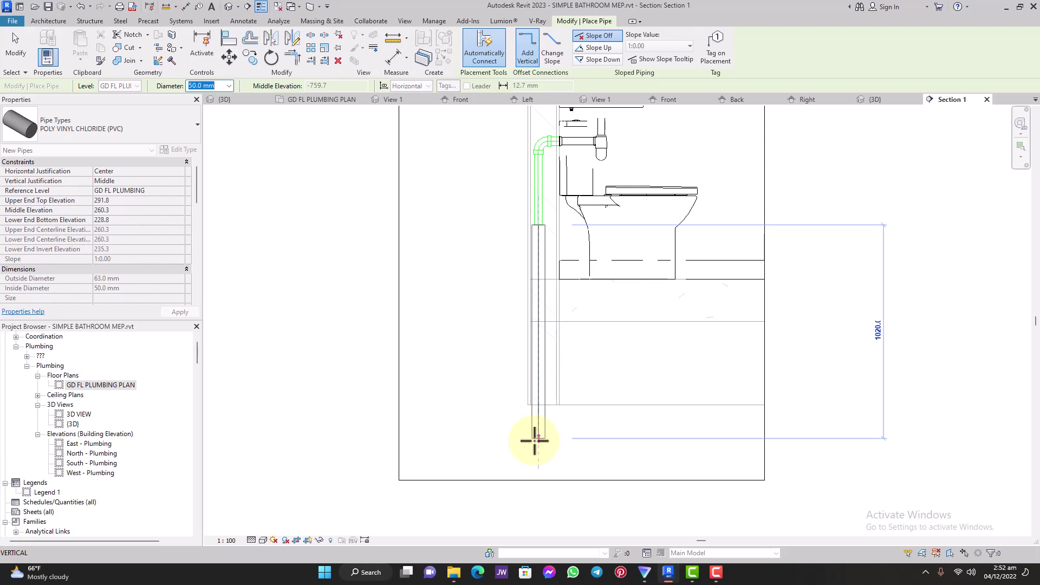
click(535, 440)
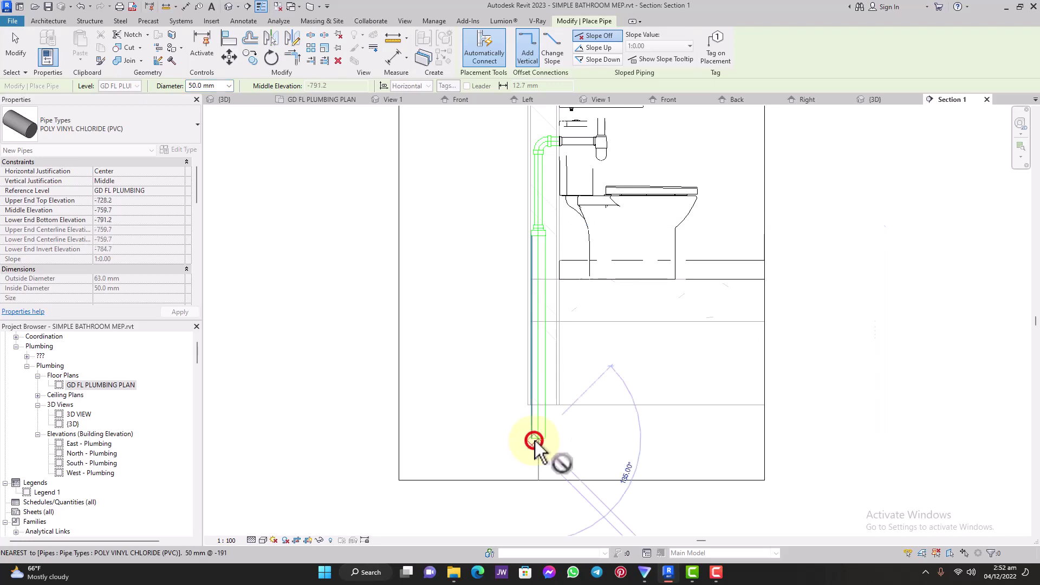
click(385, 438)
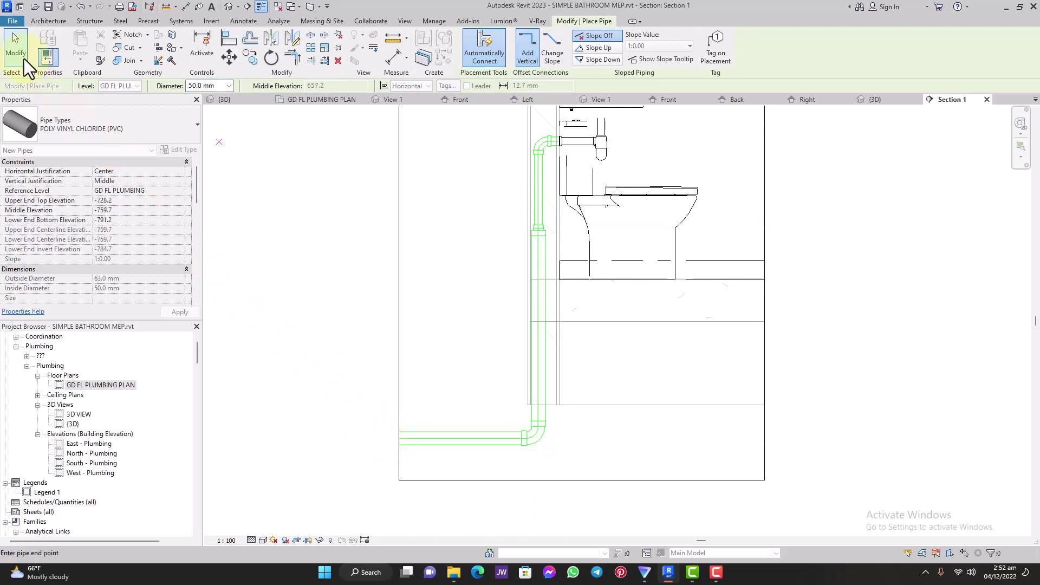
click(14, 50)
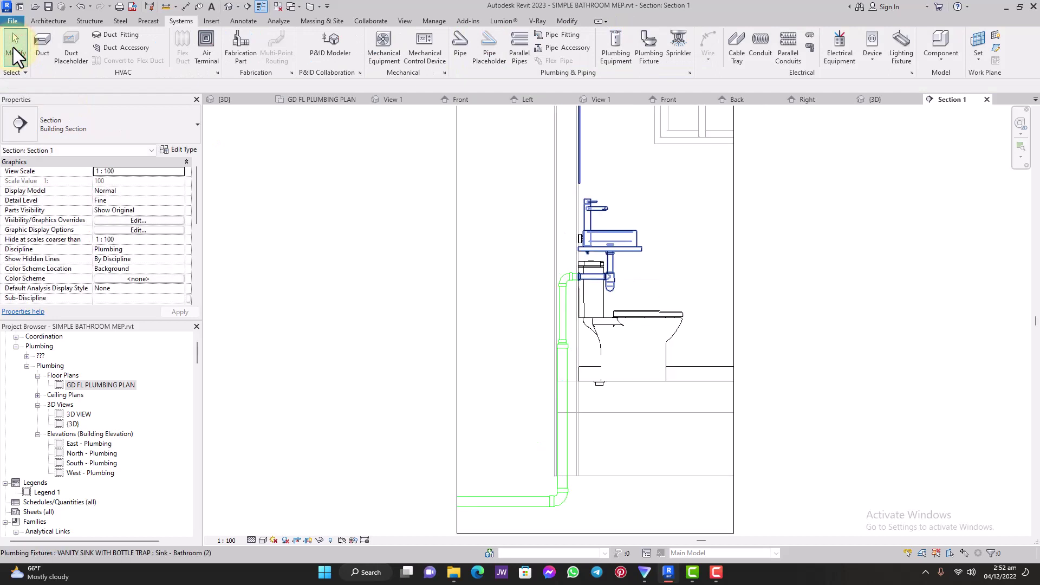
scroll(591, 268, up, 5)
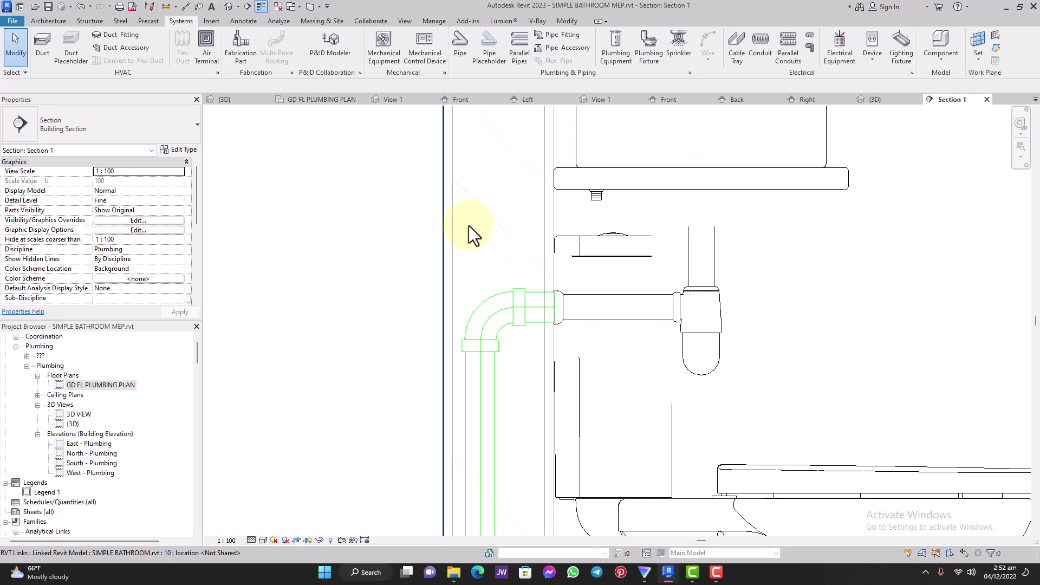
Inspect the sink's drain run in the 3D view, from the bottle trap connection down to the horizontal pipe below the floor.
click(227, 6)
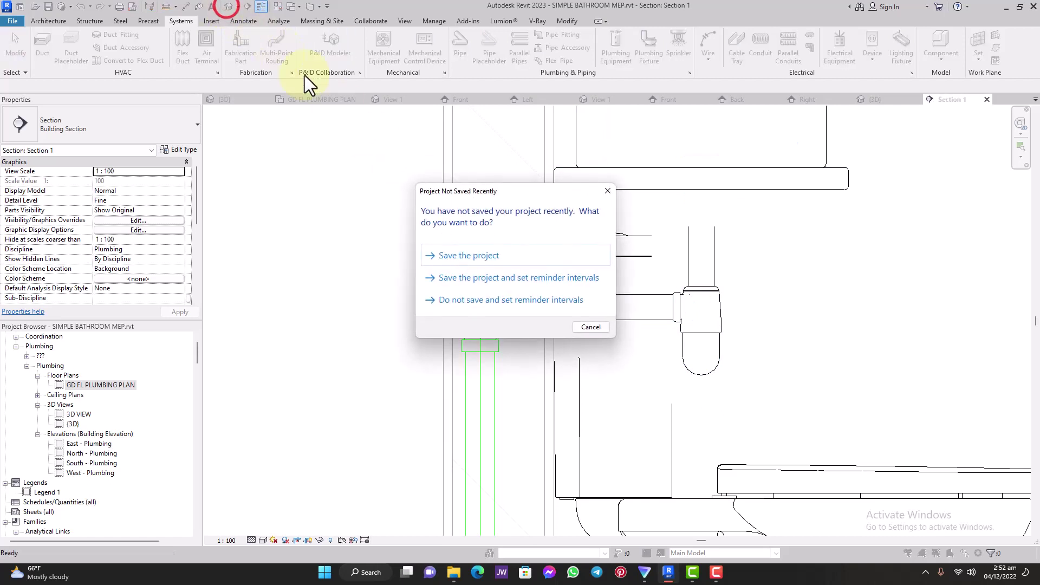
click(589, 328)
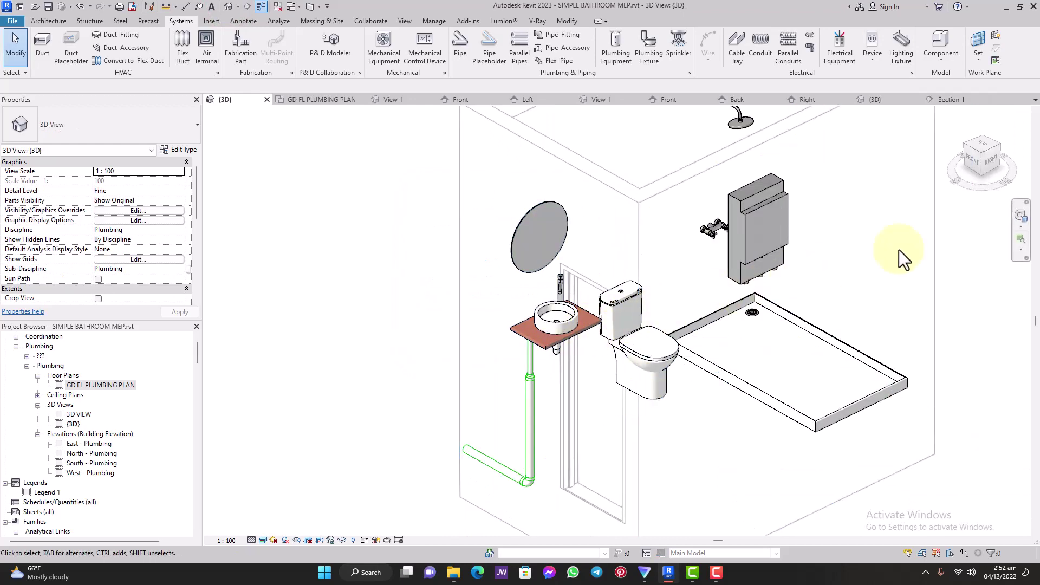
click(1024, 220)
drag(631, 340, 852, 311)
scroll(713, 332, up, 10)
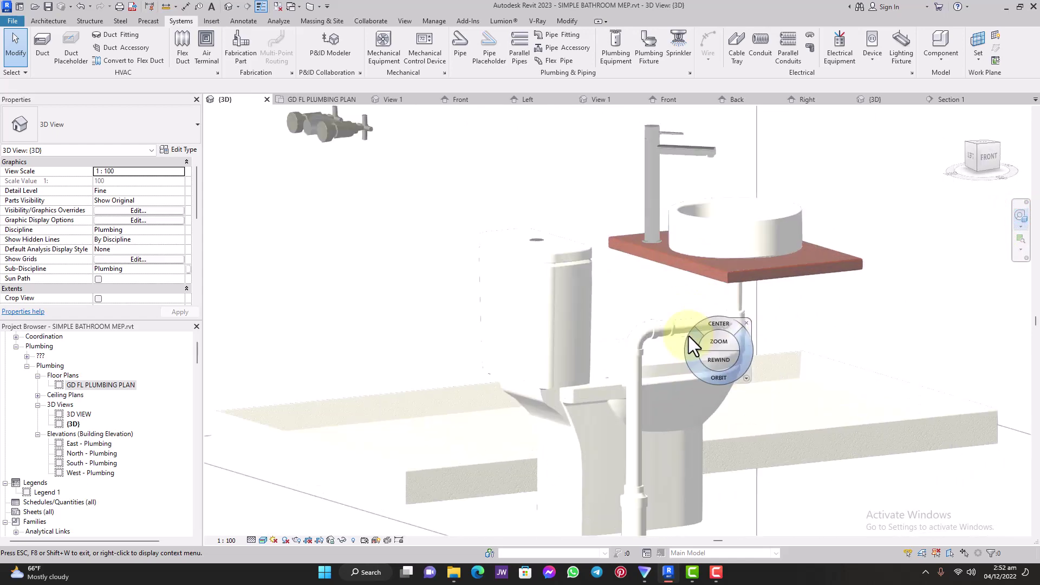
scroll(690, 344, up, 2)
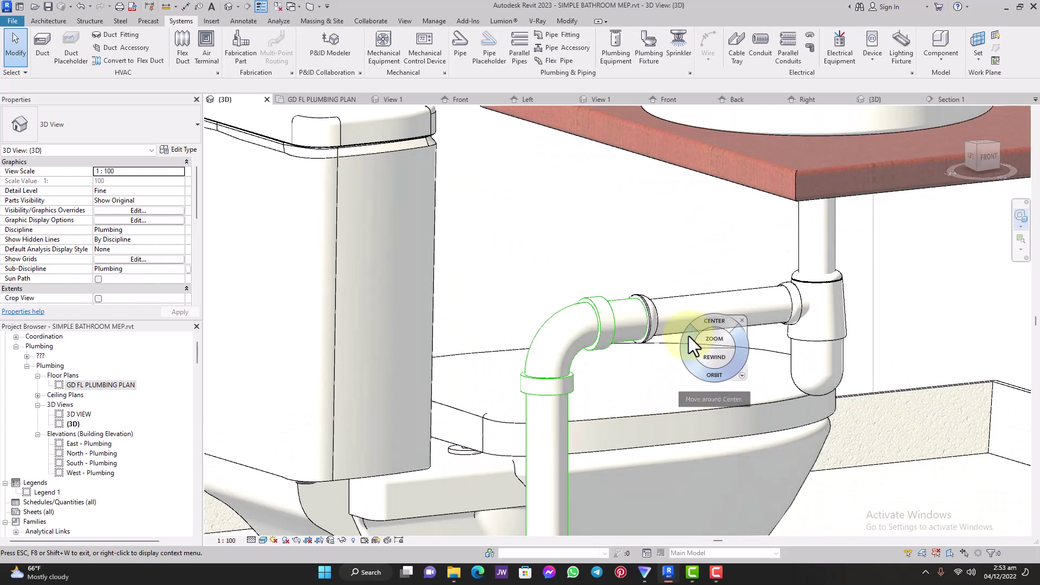
scroll(622, 264, down, 8)
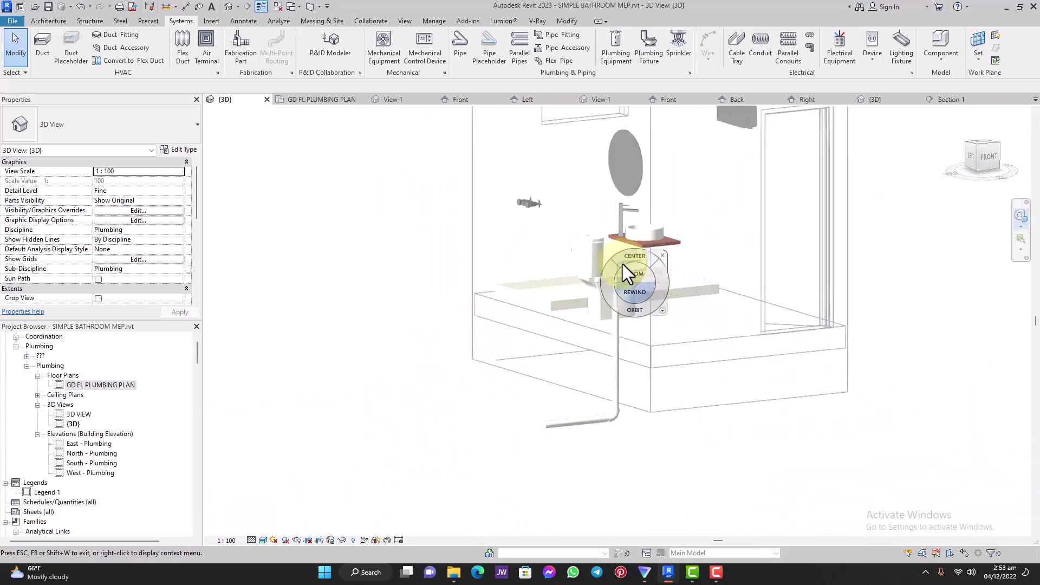
scroll(622, 265, up, 6)
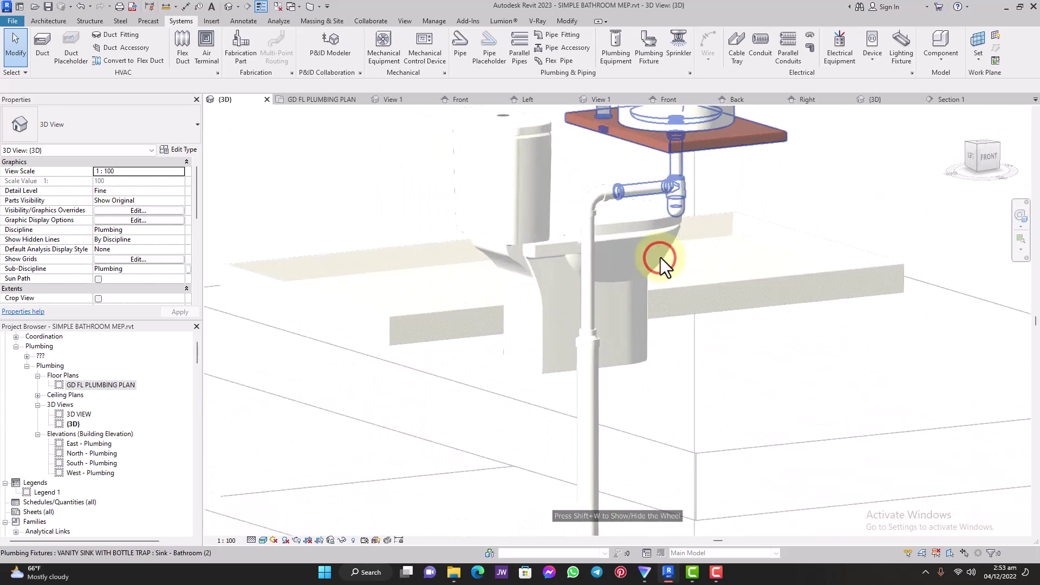
scroll(661, 258, down, 3)
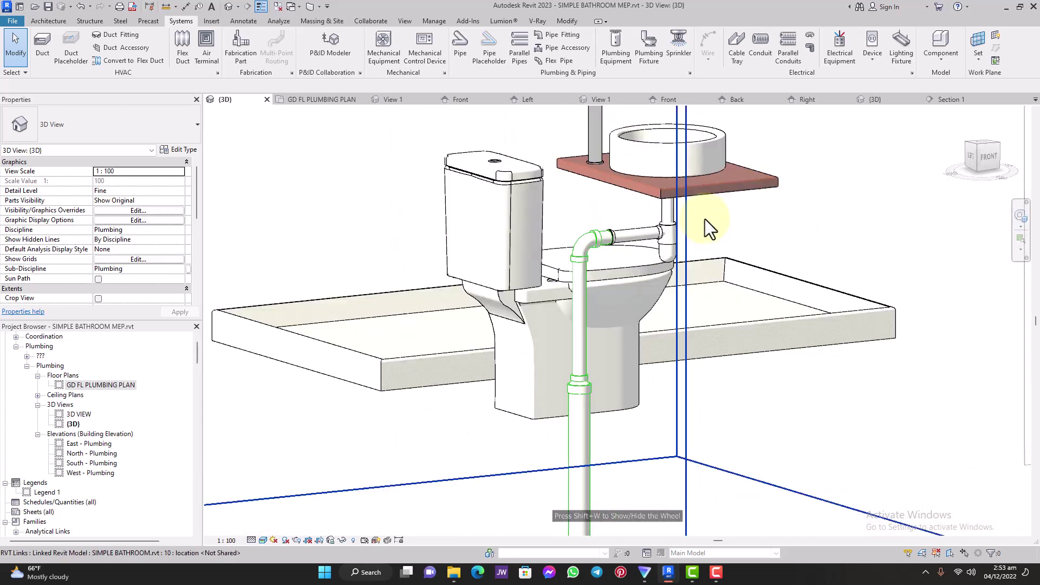
scroll(612, 211, down, 5)
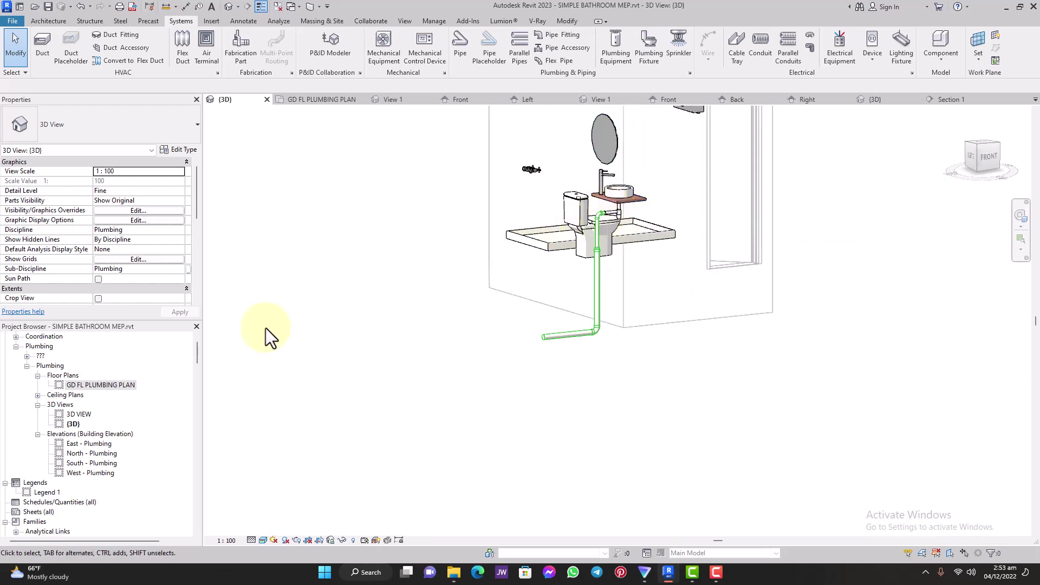
In the GD FL PLUMBING PLAN, move the section line up between the toilet and the sink, and open its section view.
double_click(99, 384)
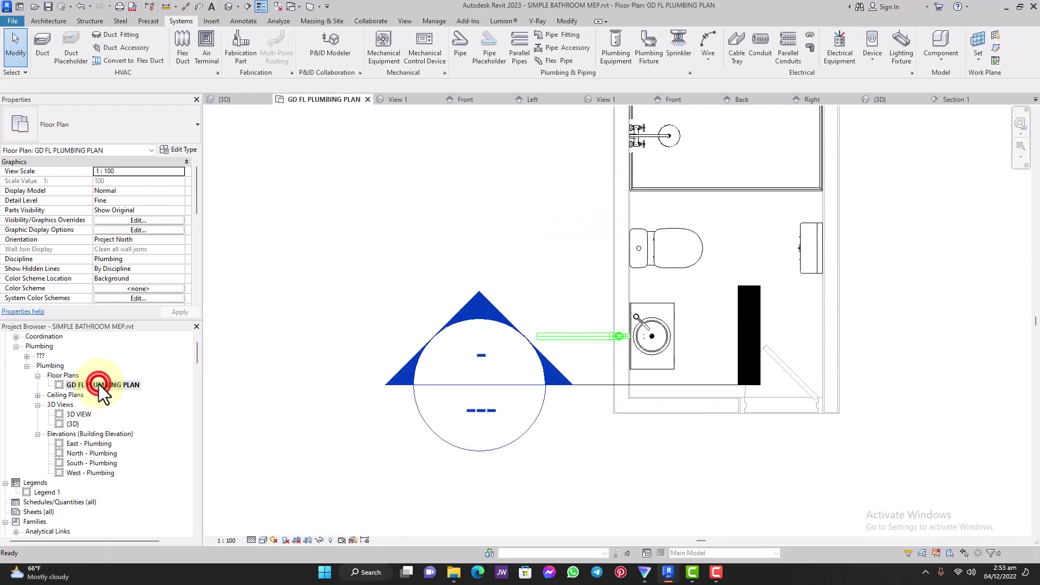
click(591, 386)
drag(600, 386, 600, 290)
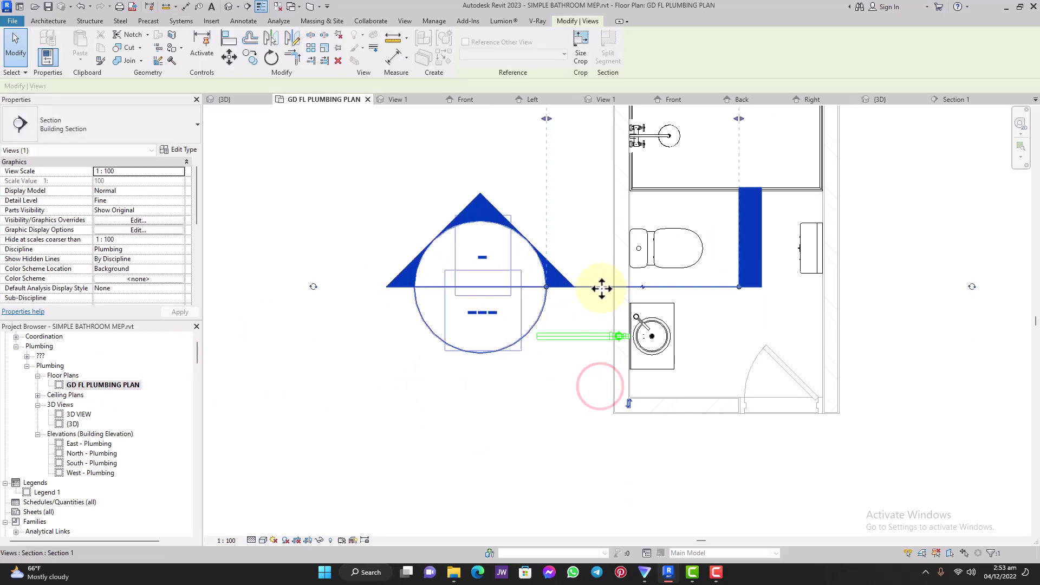
scroll(601, 288, down, 3)
click(617, 145)
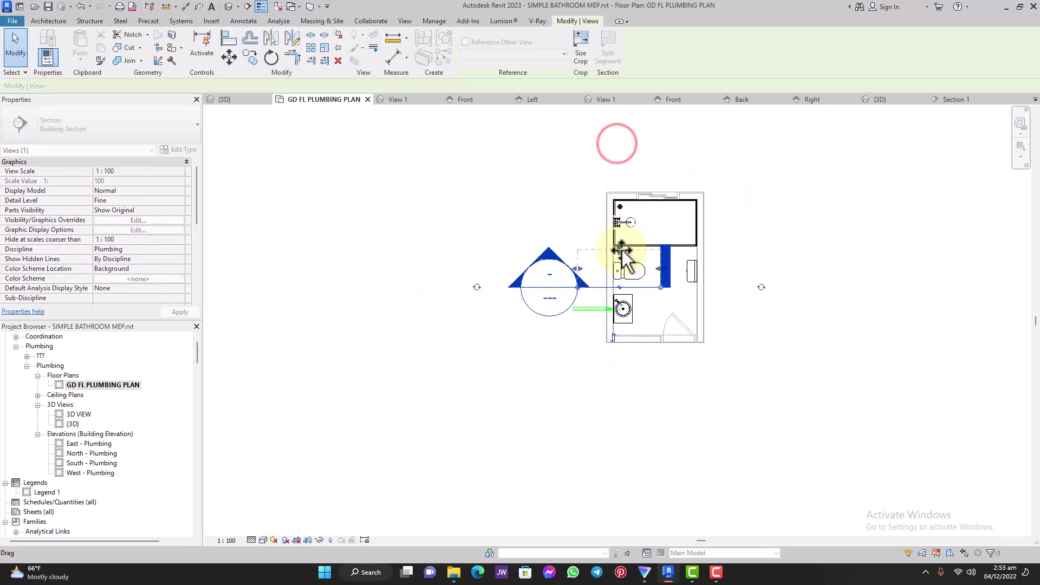
click(585, 206)
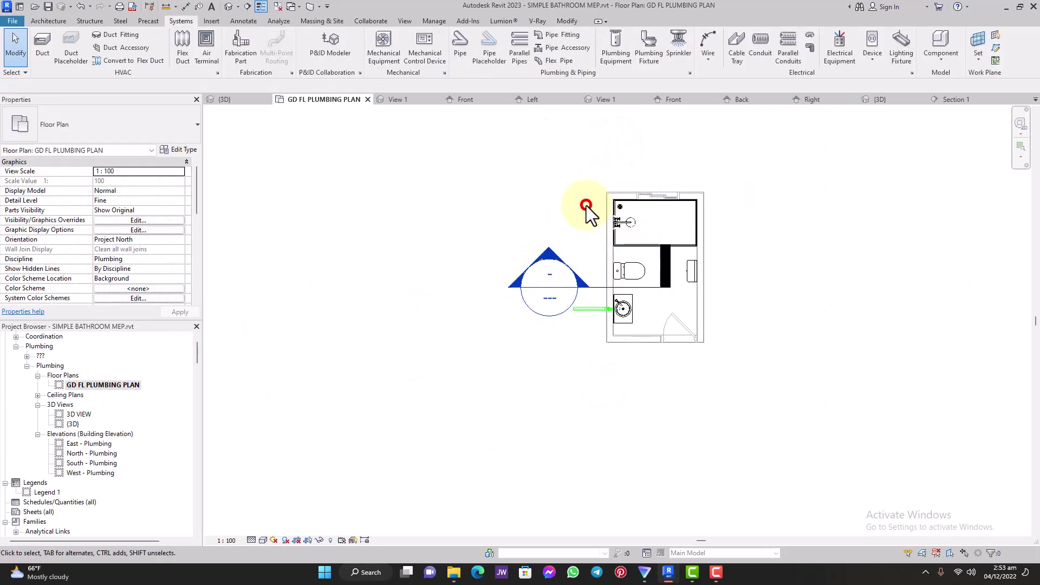
double_click(547, 254)
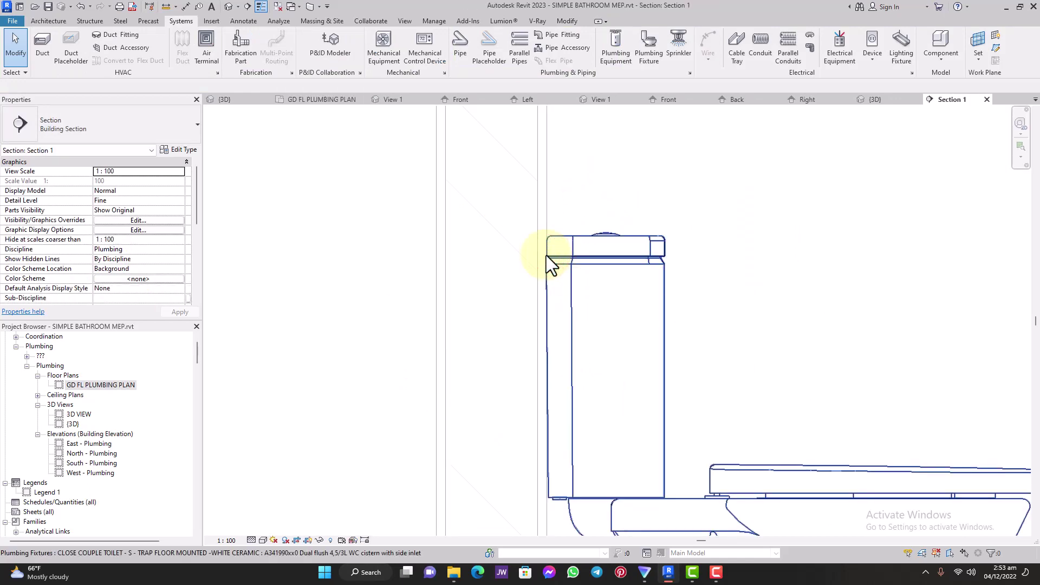
Draw a 100 mm waste pipe from the toilet's outlet straight down through the floor, turning horizontally outward past the wall.
scroll(546, 255, down, 3)
click(622, 347)
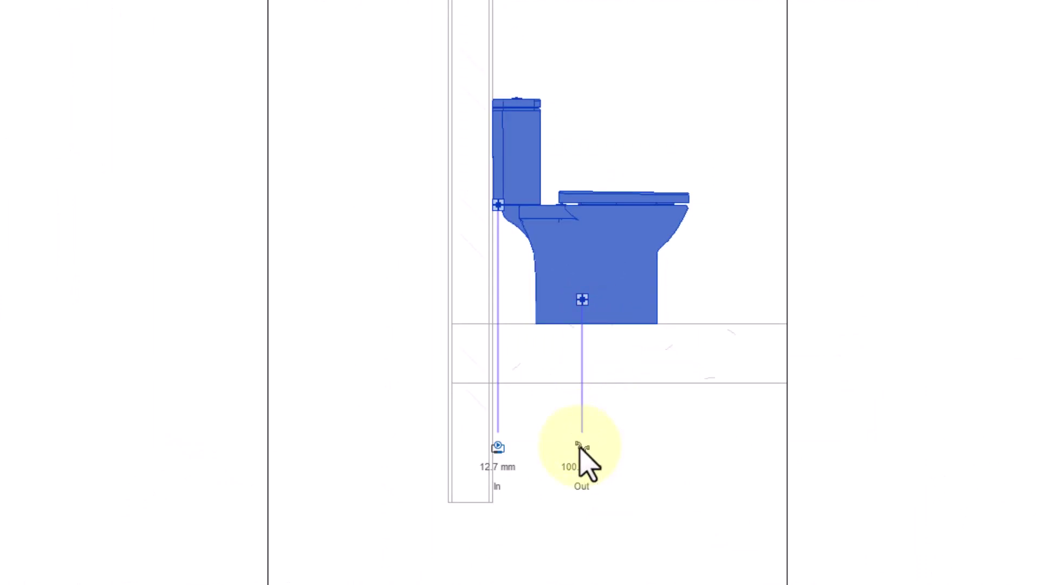
click(580, 446)
scroll(580, 448, down, 3)
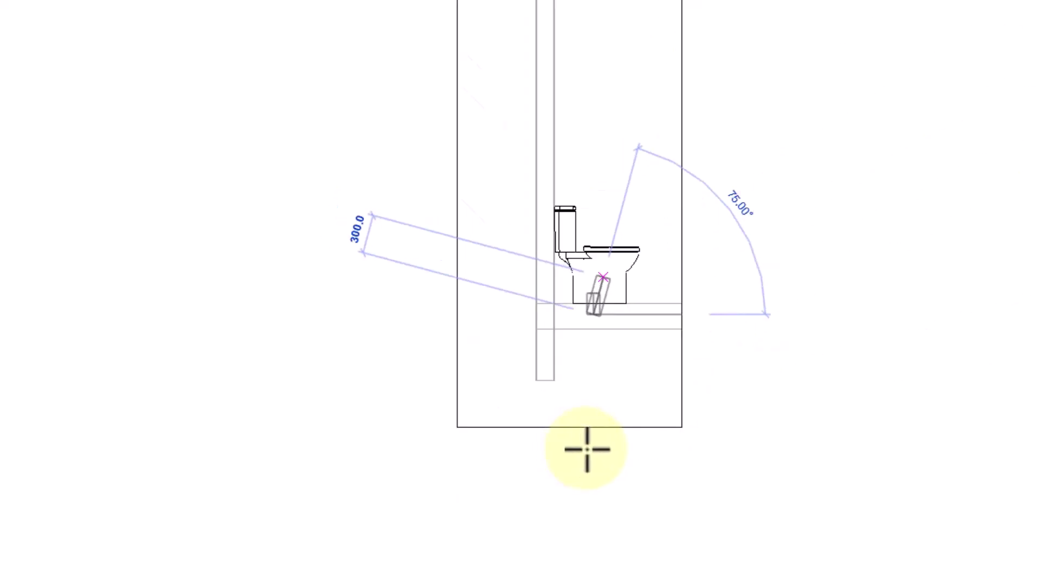
scroll(589, 449, down, 1)
click(592, 450)
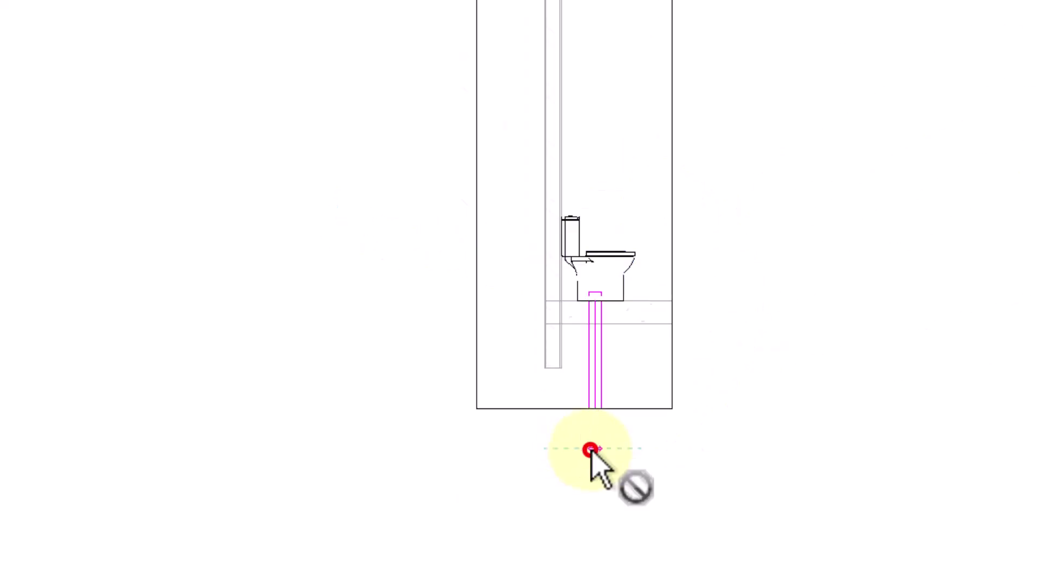
click(431, 448)
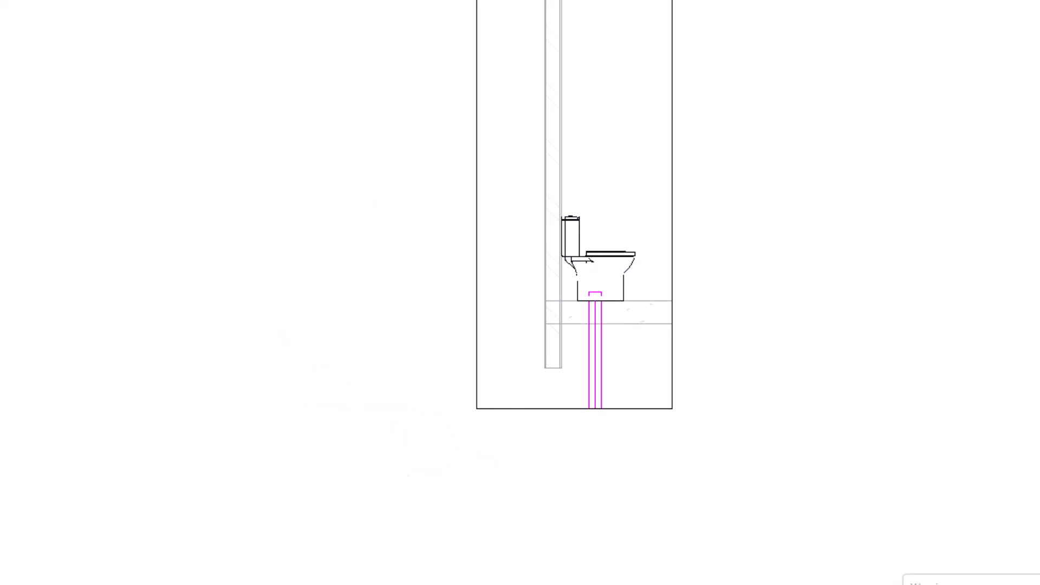
Extend the section view's crop boundary downward to include the toilet's horizontal waste pipe below the slab.
click(565, 394)
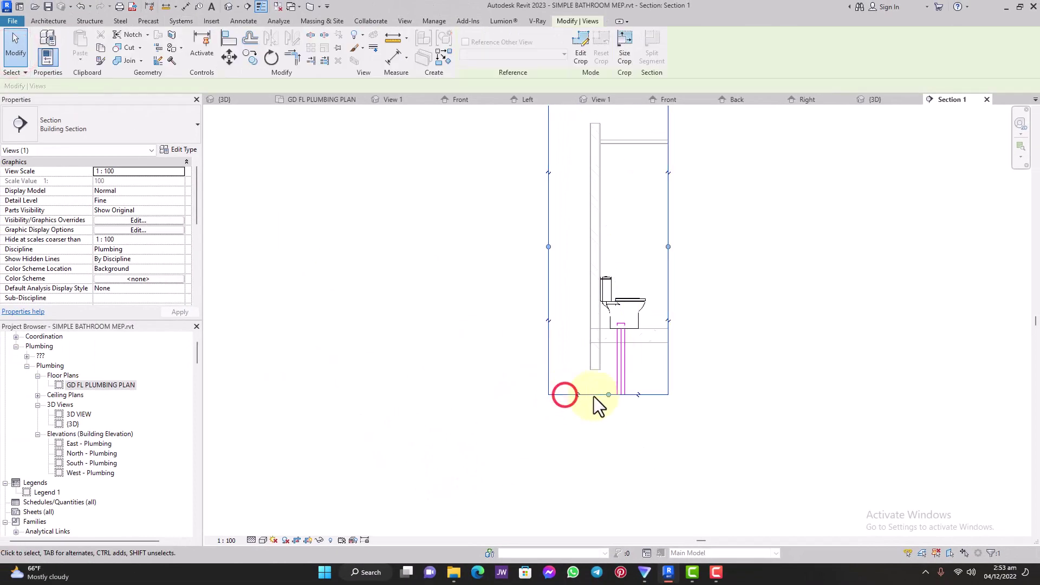
drag(609, 395, 581, 395)
click(591, 423)
click(619, 430)
scroll(612, 431, up, 1)
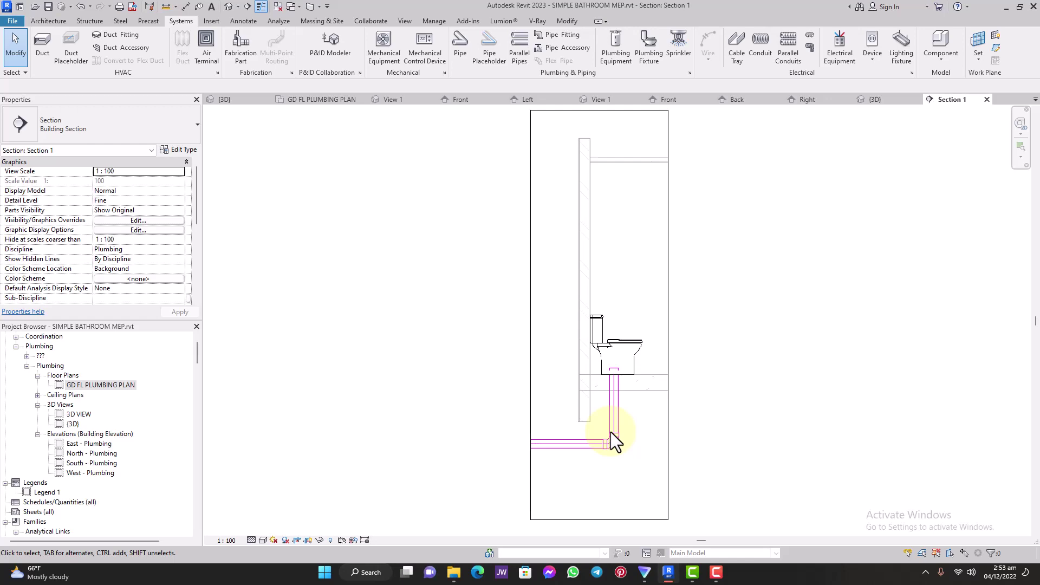
click(291, 314)
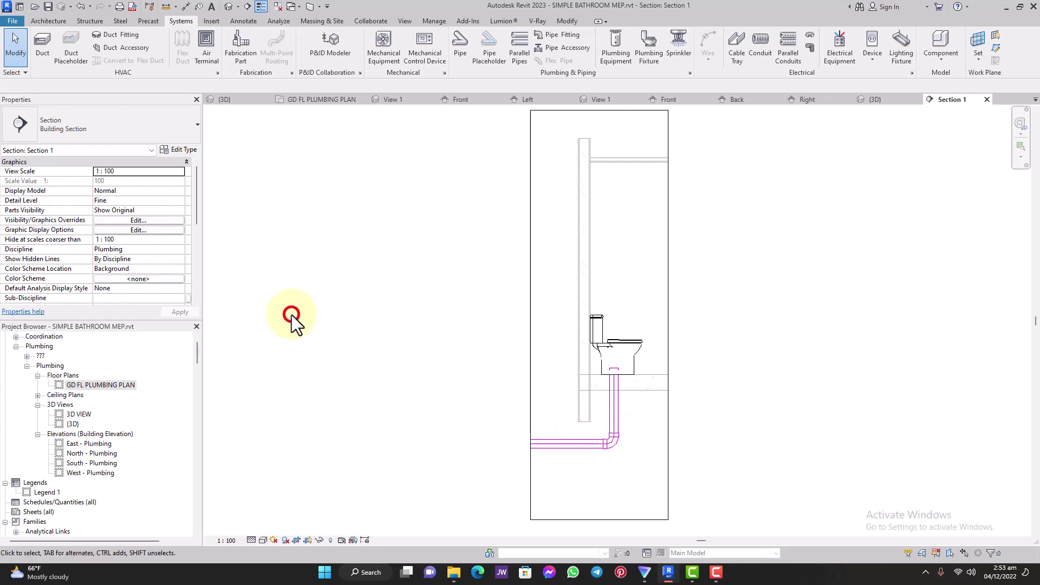
Examine the toilet's new waste pipe alongside the sink drain in the 3D view.
click(229, 10)
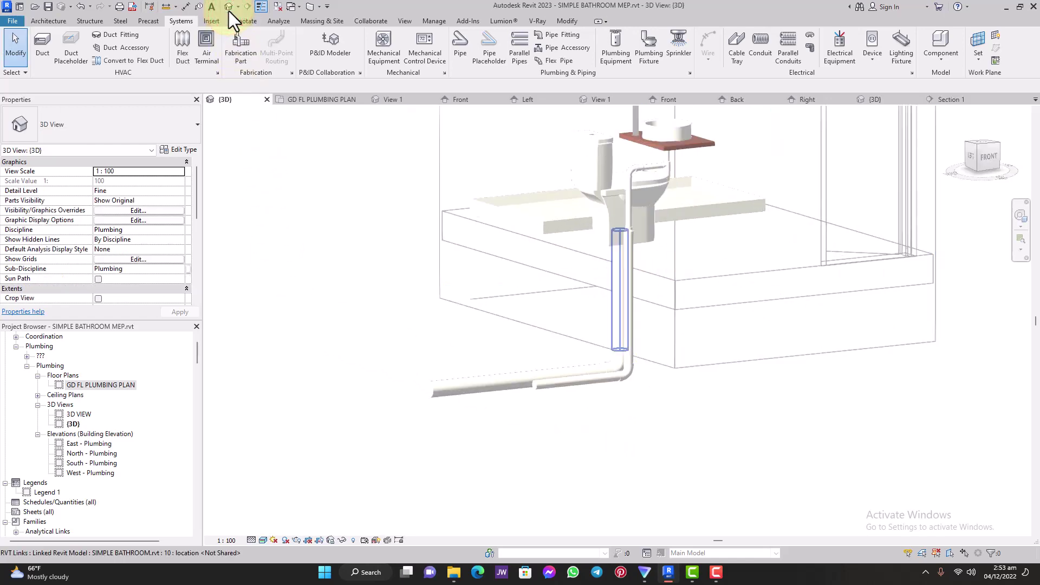
click(1021, 216)
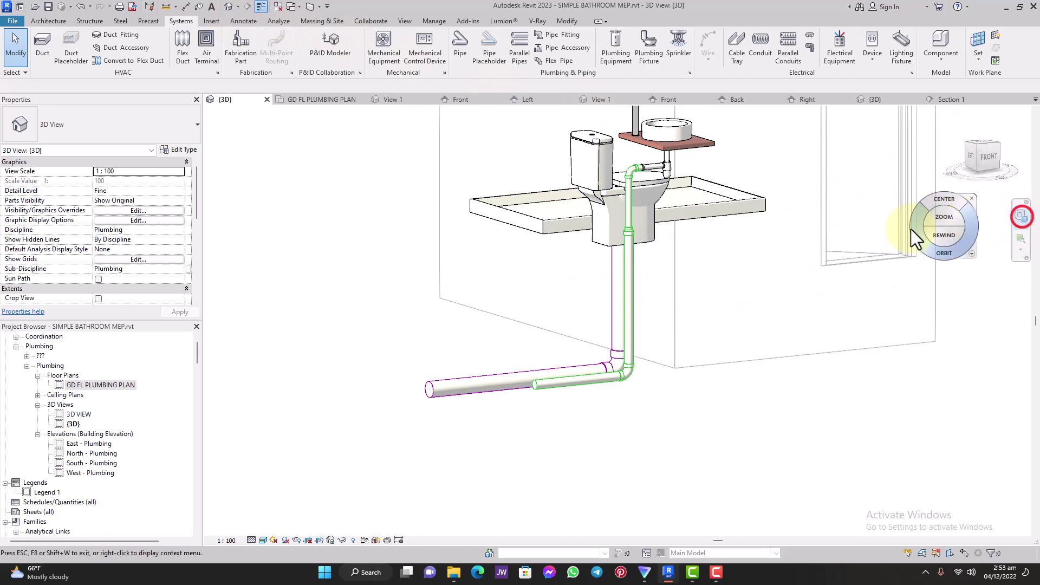
drag(911, 229, 700, 242)
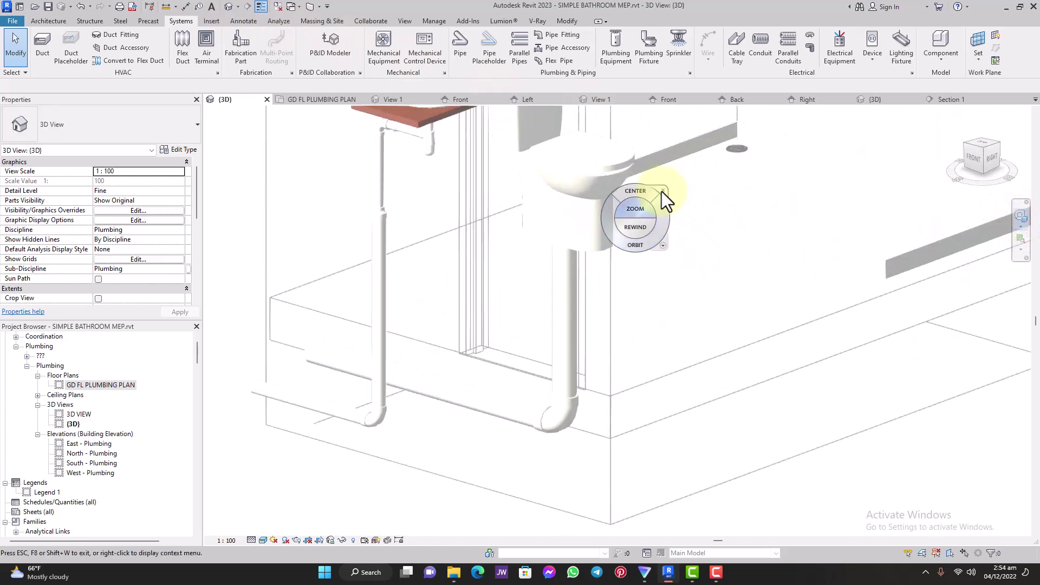
click(662, 190)
scroll(583, 307, down, 2)
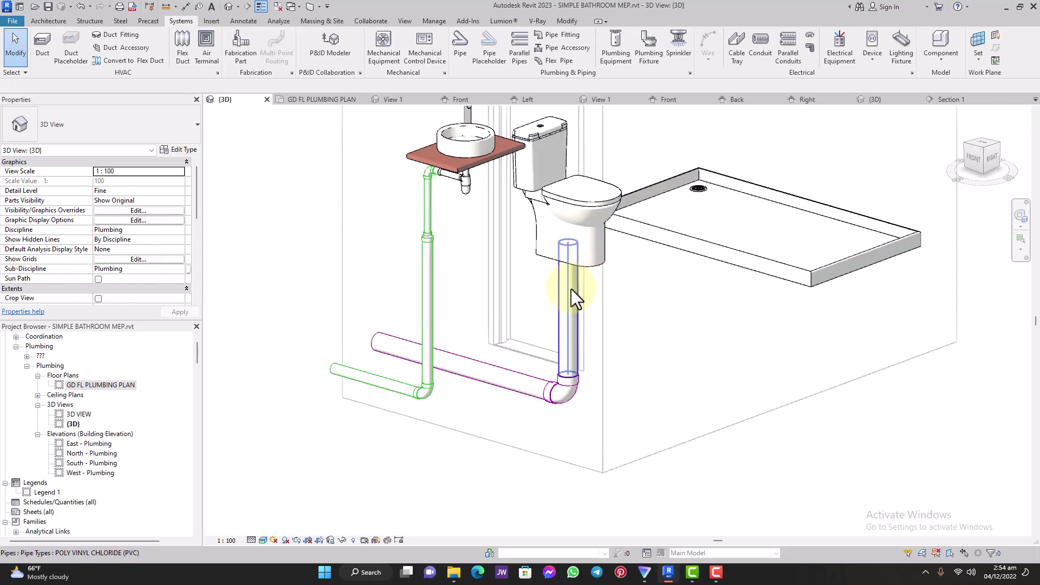
key(Tab)
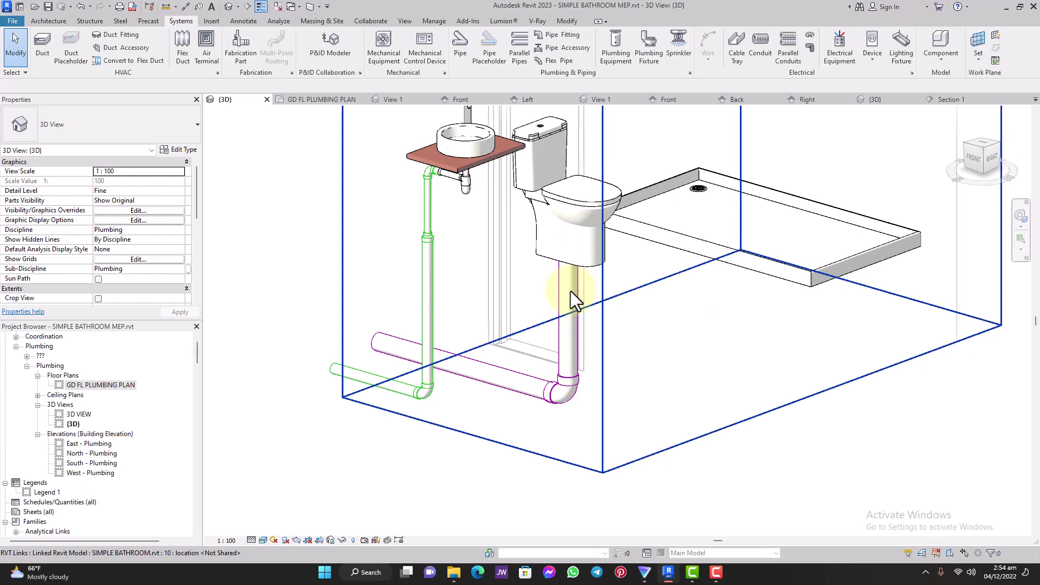
In the GD FL PLUMBING PLAN, move the section line up to just in front of the shower's floor drain and open its section view.
double_click(112, 385)
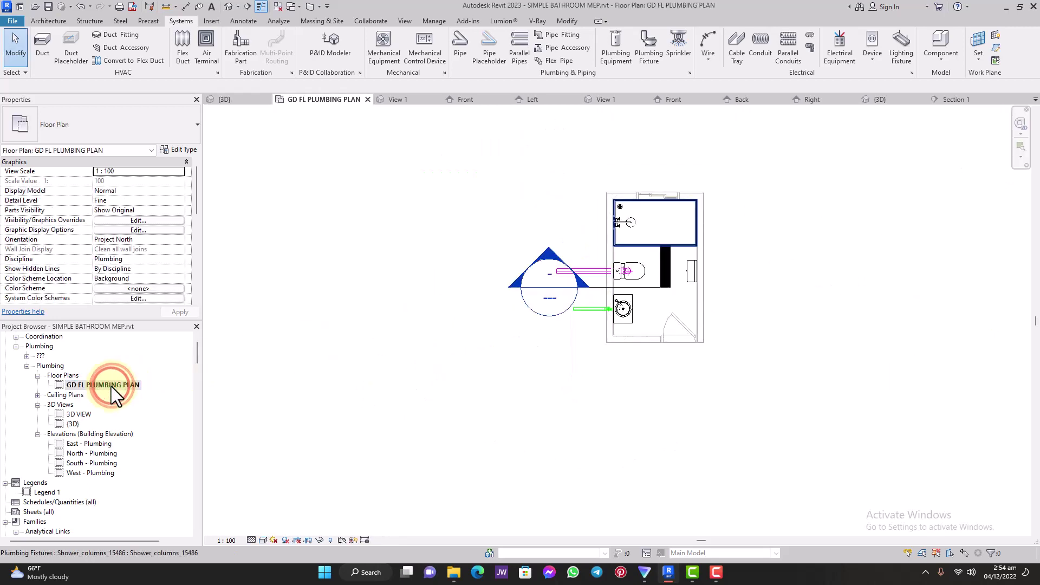
click(632, 337)
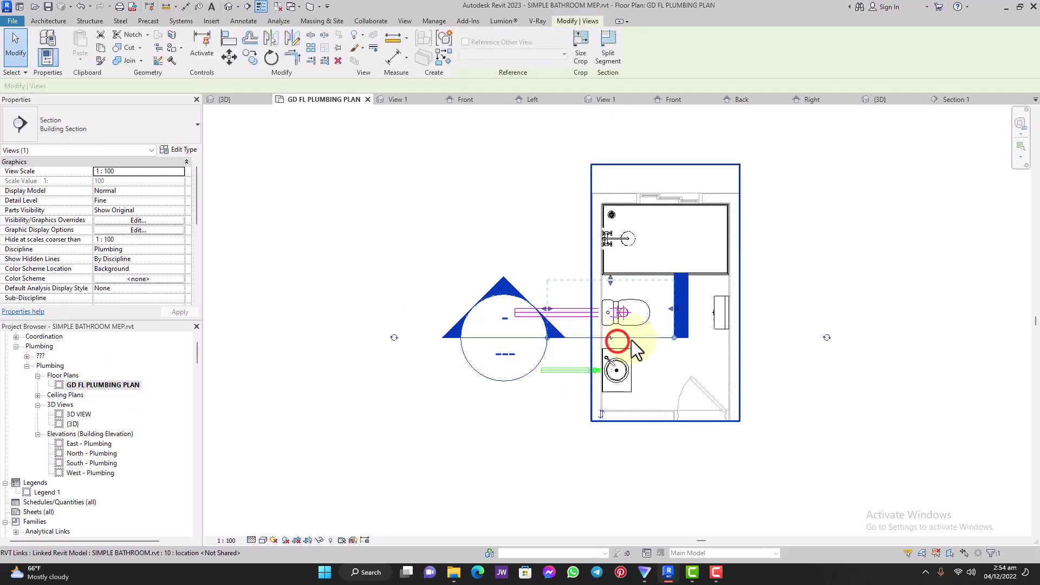
drag(639, 337, 626, 236)
scroll(622, 226, up, 5)
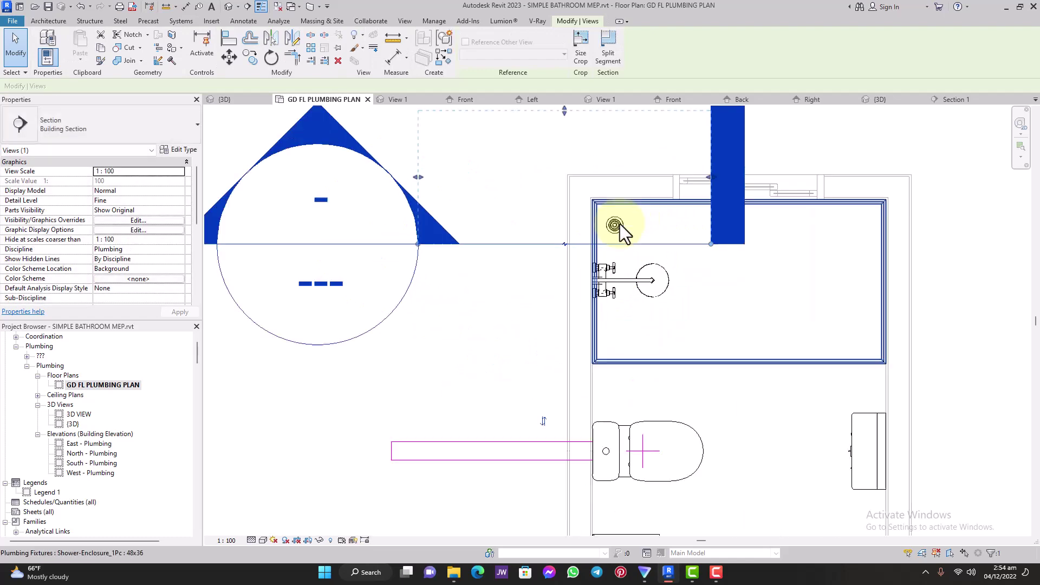
scroll(619, 224, down, 4)
key(Escape)
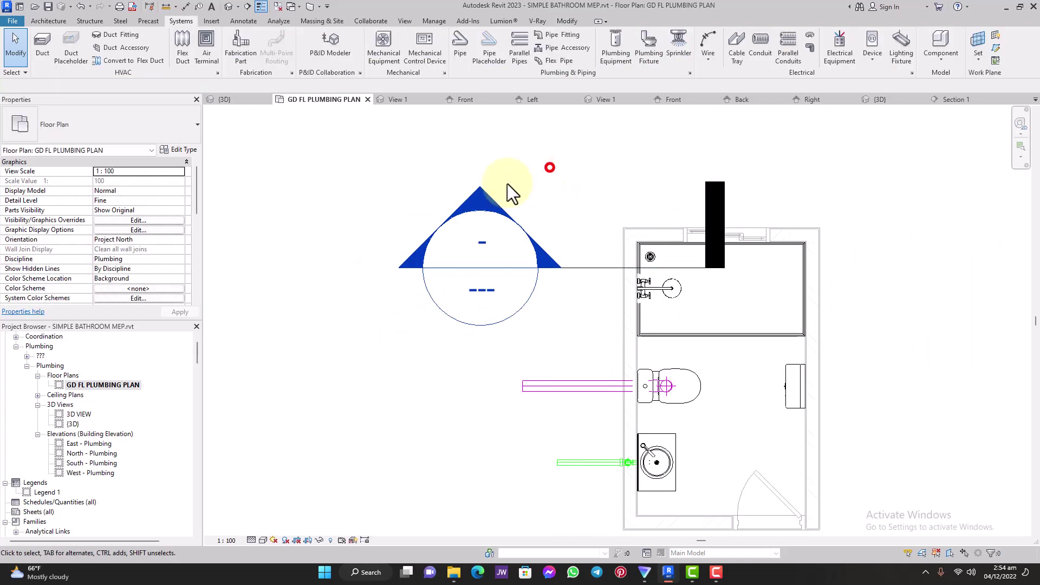
double_click(486, 191)
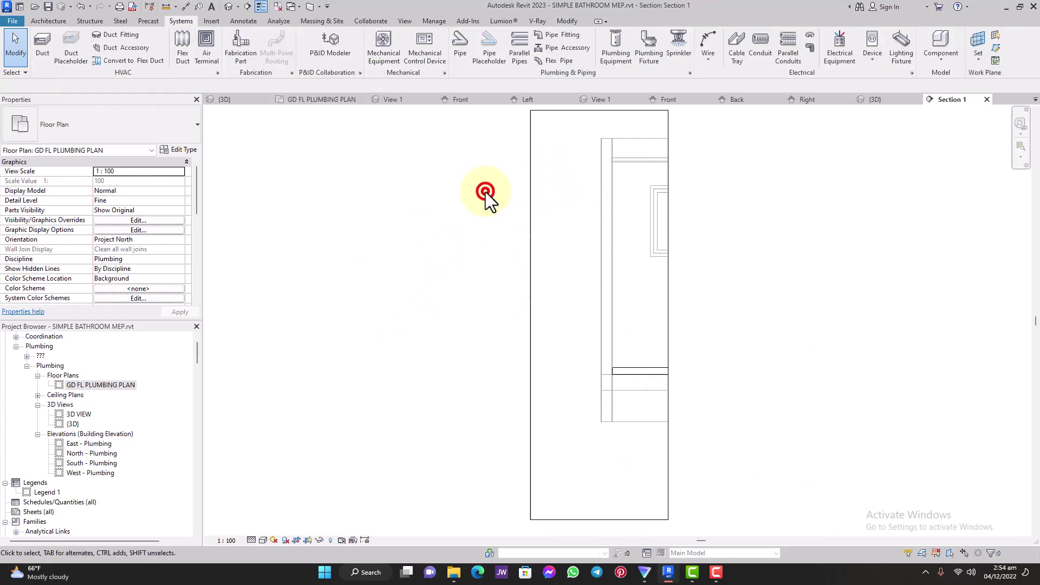
Draw a 50 mm waste pipe from the shower floor drain about 1020 mm straight down, turning horizontally outward past the wall for about 1040 mm.
scroll(638, 367, up, 5)
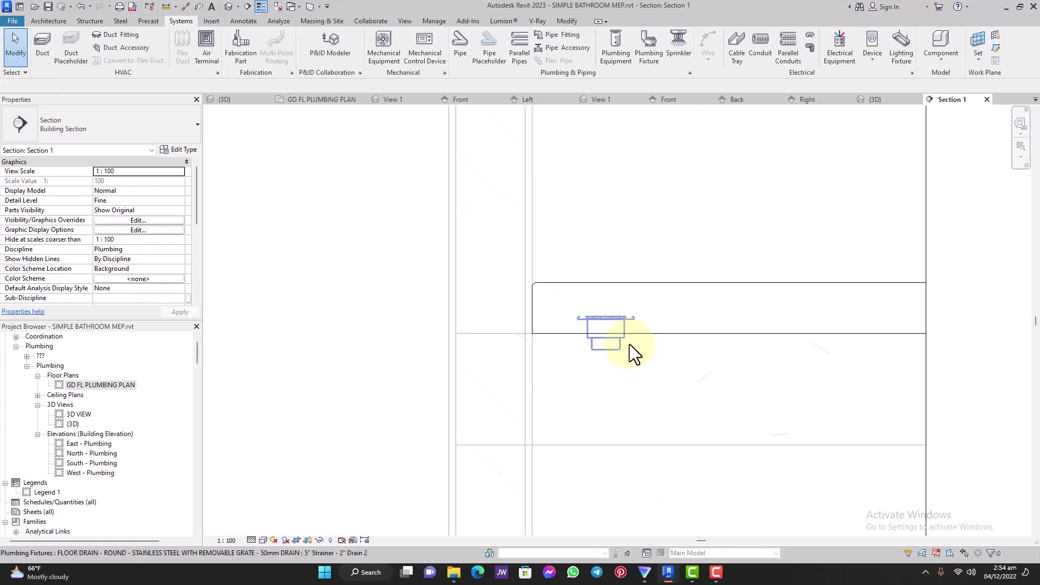
scroll(615, 303, down, 3)
scroll(612, 300, up, 2)
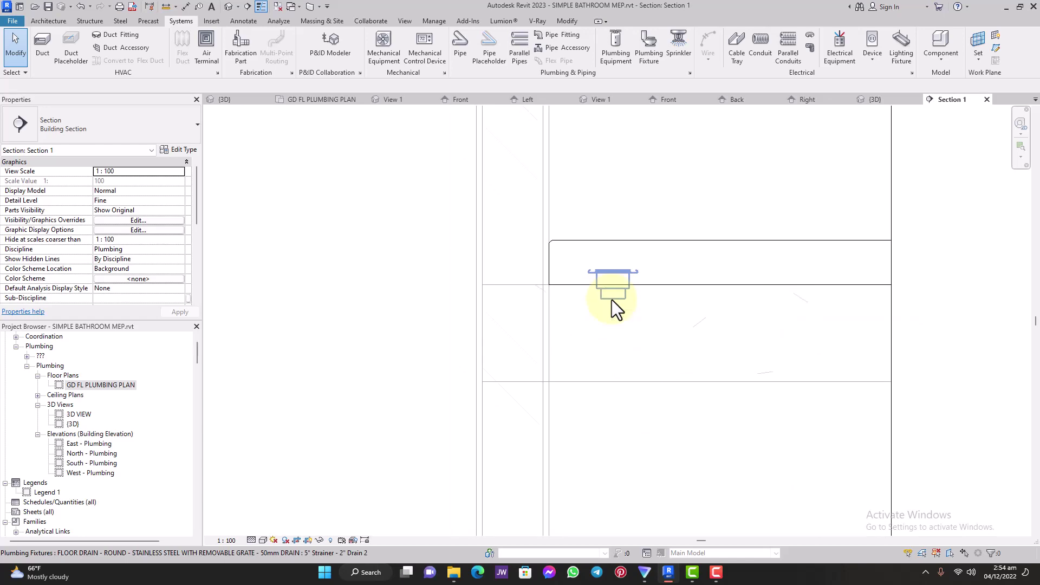
click(612, 300)
click(612, 298)
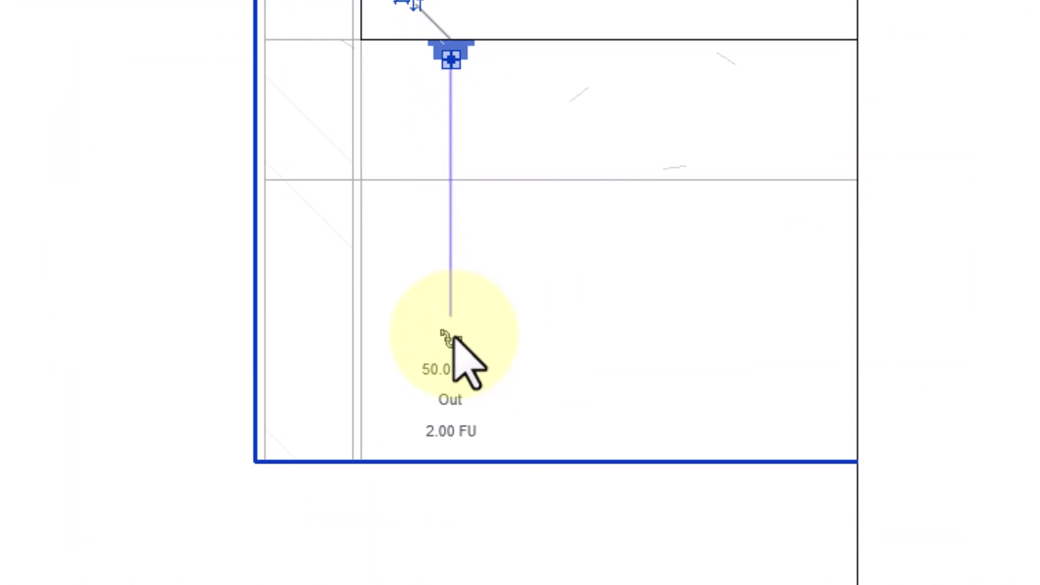
click(455, 344)
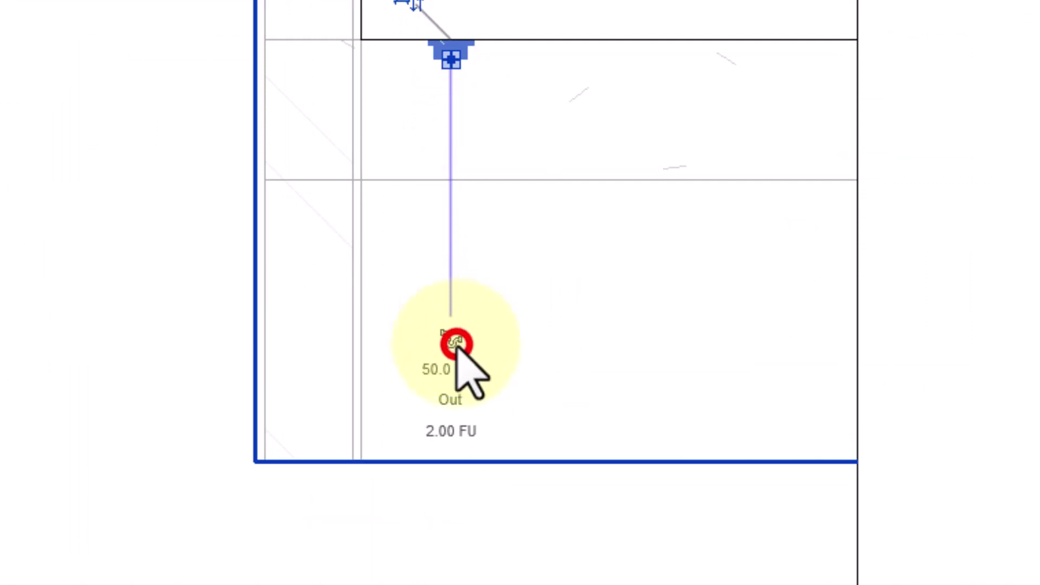
scroll(457, 345, down, 3)
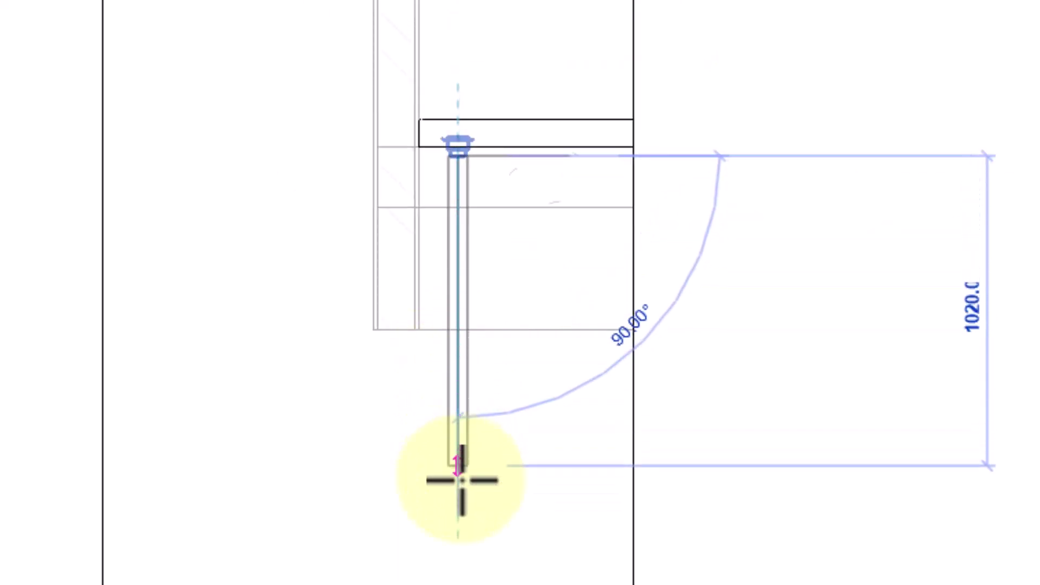
click(459, 479)
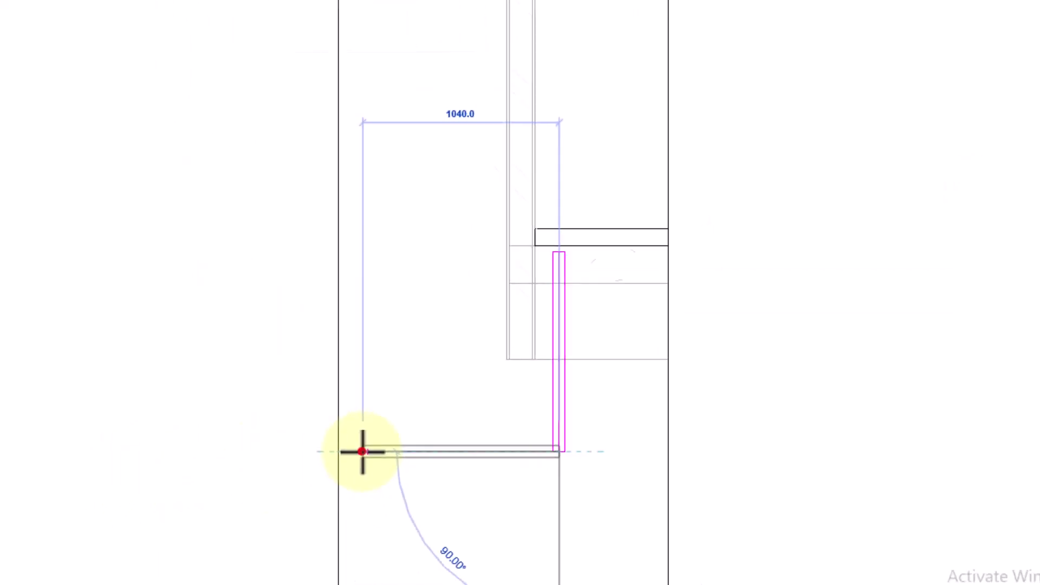
click(362, 451)
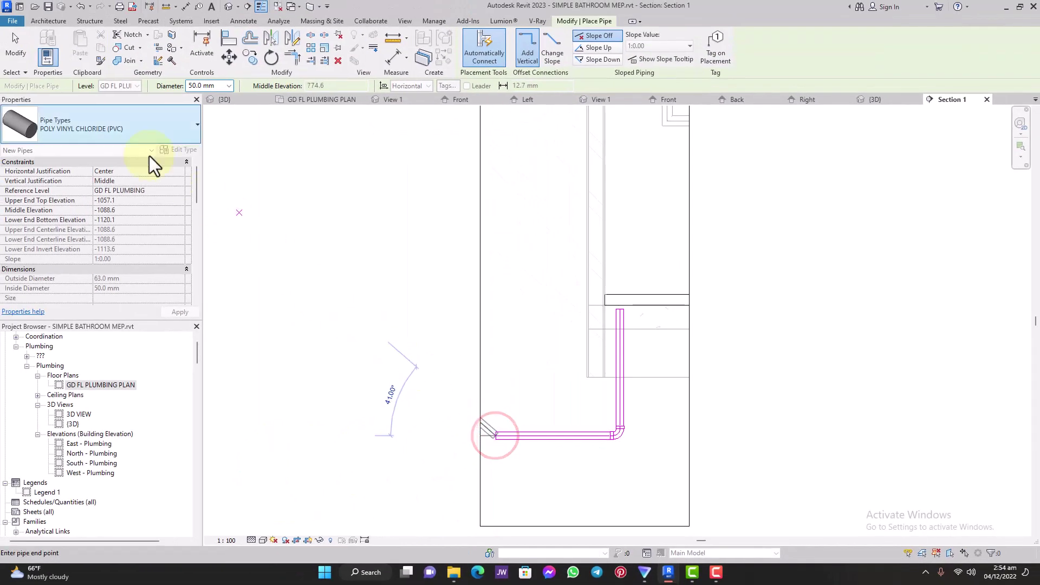
click(18, 49)
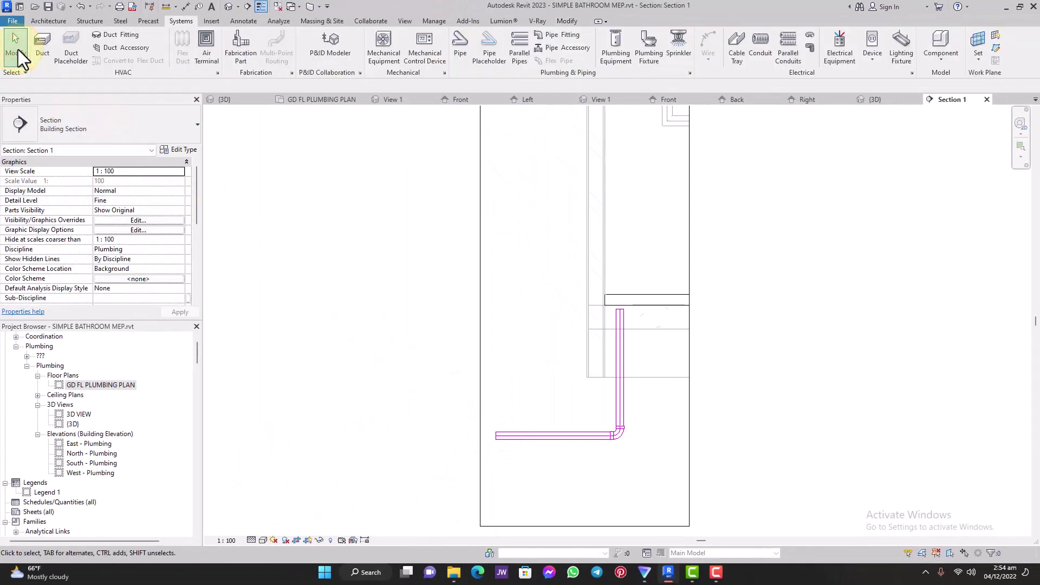
key(z)
key(f)
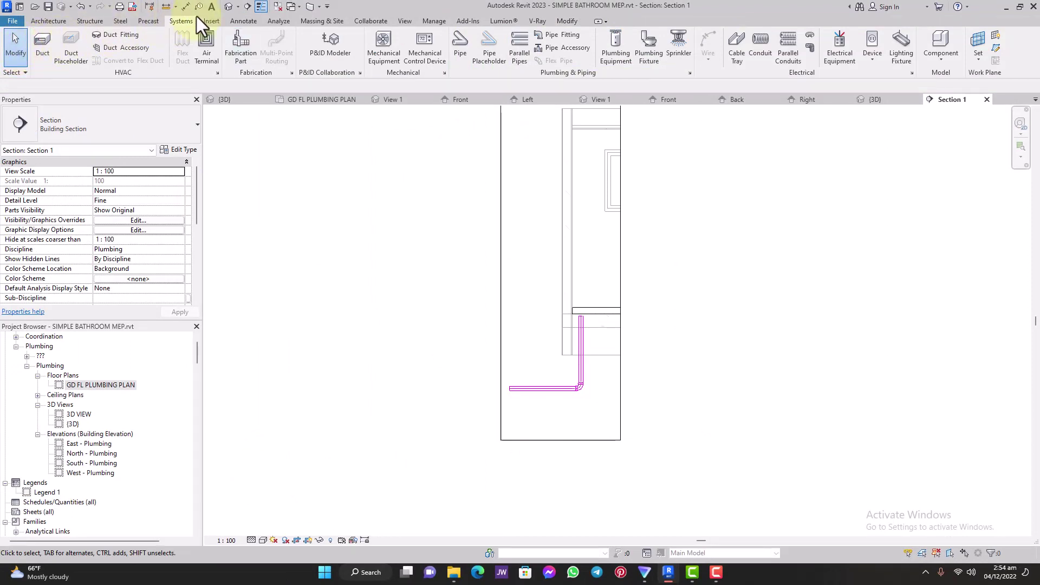
In the 3D view, change the system type of the shower drain's vertical pipe to Sanitary.
click(224, 9)
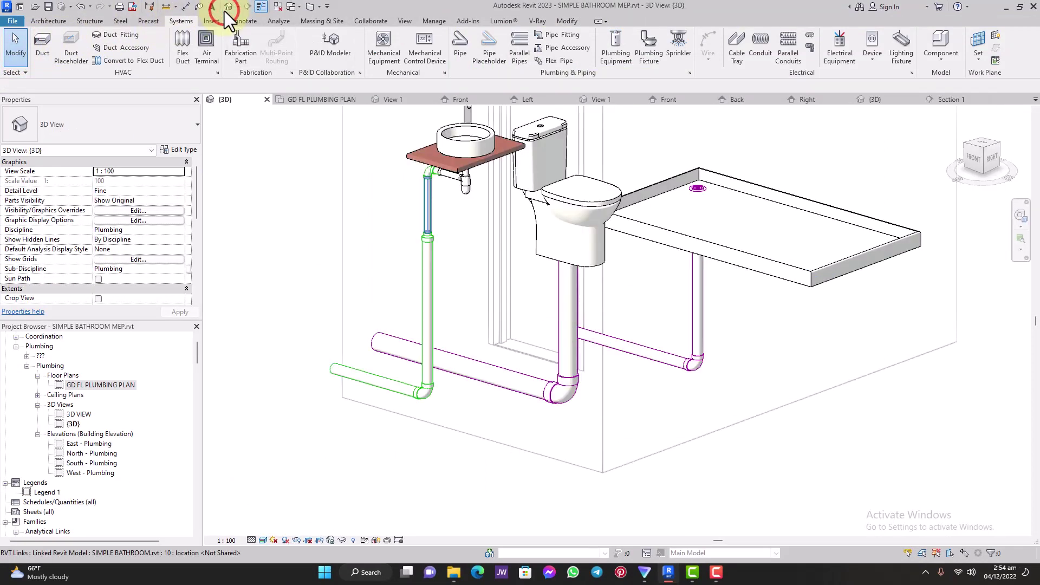
scroll(732, 311, up, 3)
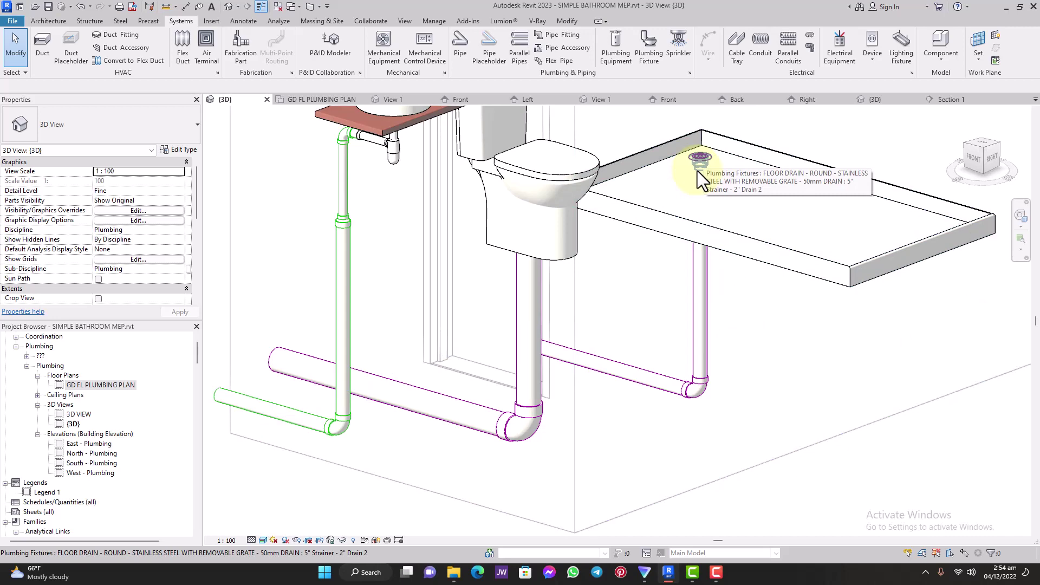
click(533, 316)
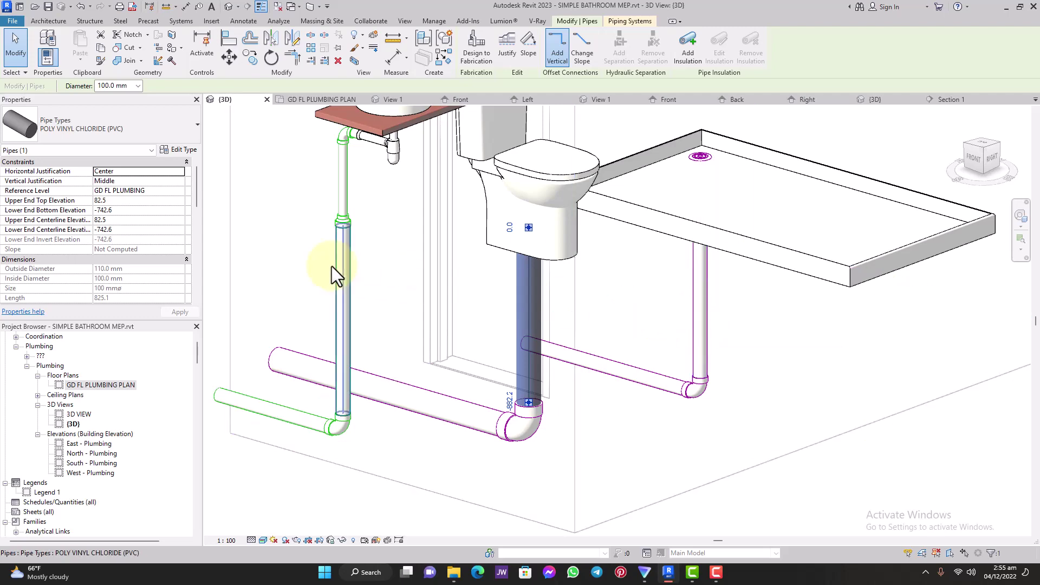
scroll(332, 265, down, 4)
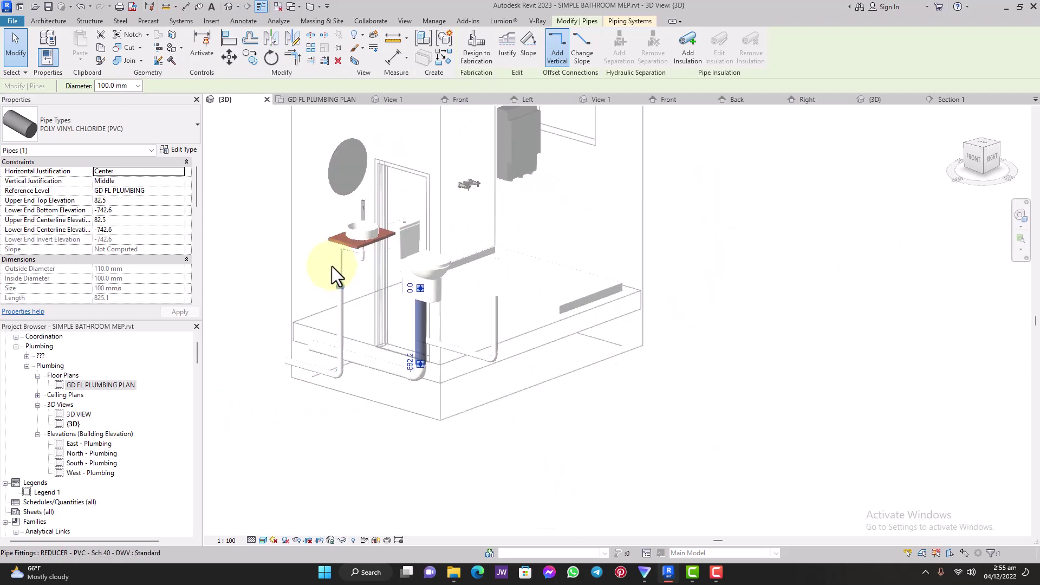
scroll(497, 325, up, 2)
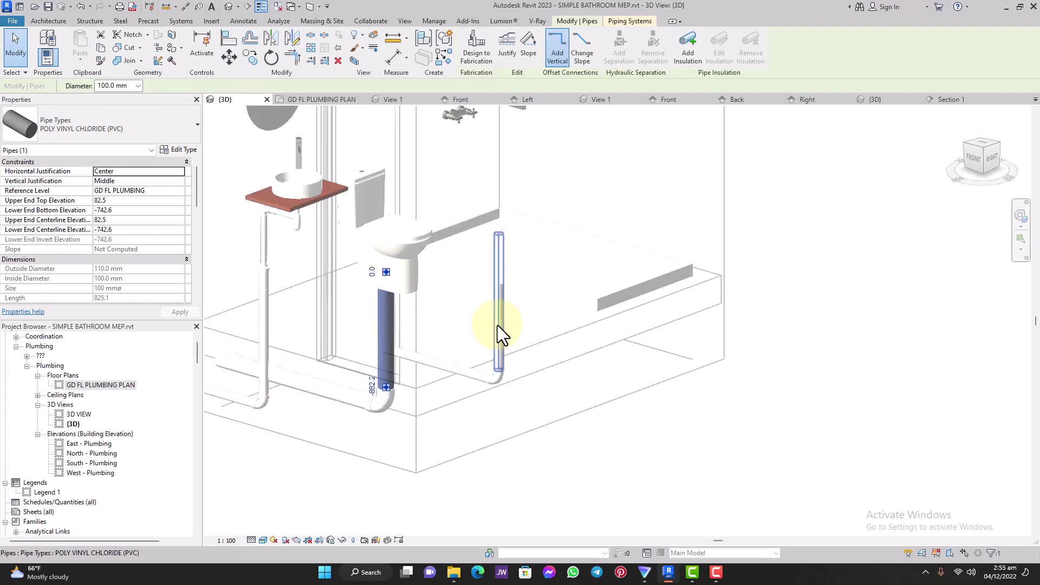
click(497, 325)
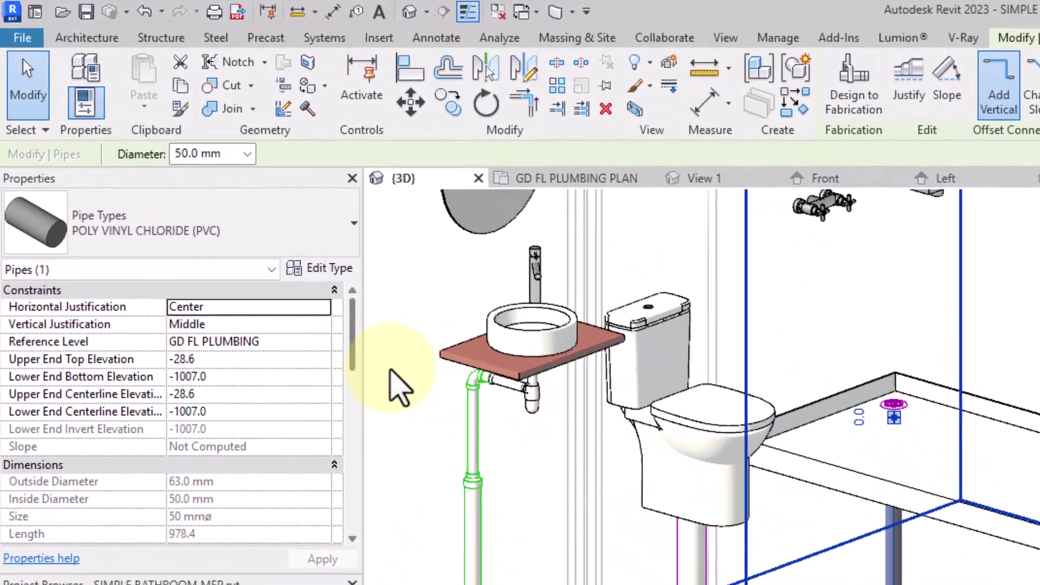
drag(197, 195, 198, 243)
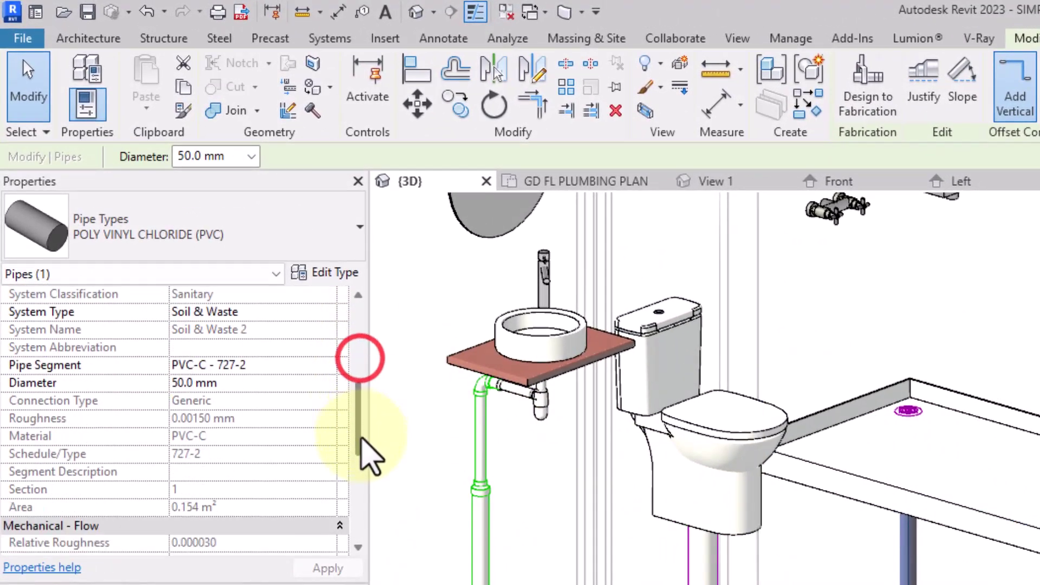
mouse_move(361, 440)
mouse_down()
mouse_move(361, 462)
mouse_move(355, 277)
mouse_move(352, 423)
mouse_up()
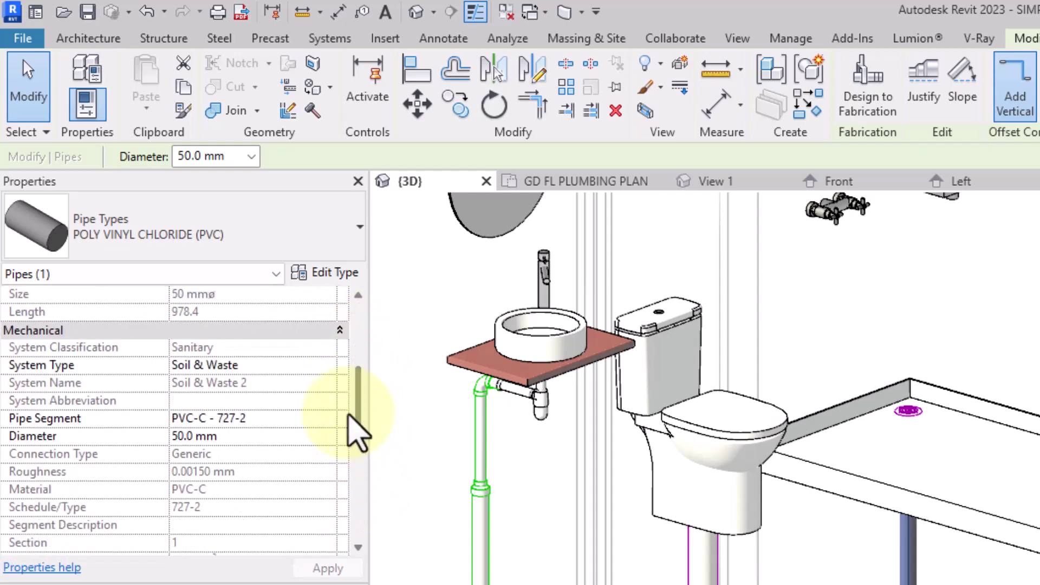
click(325, 366)
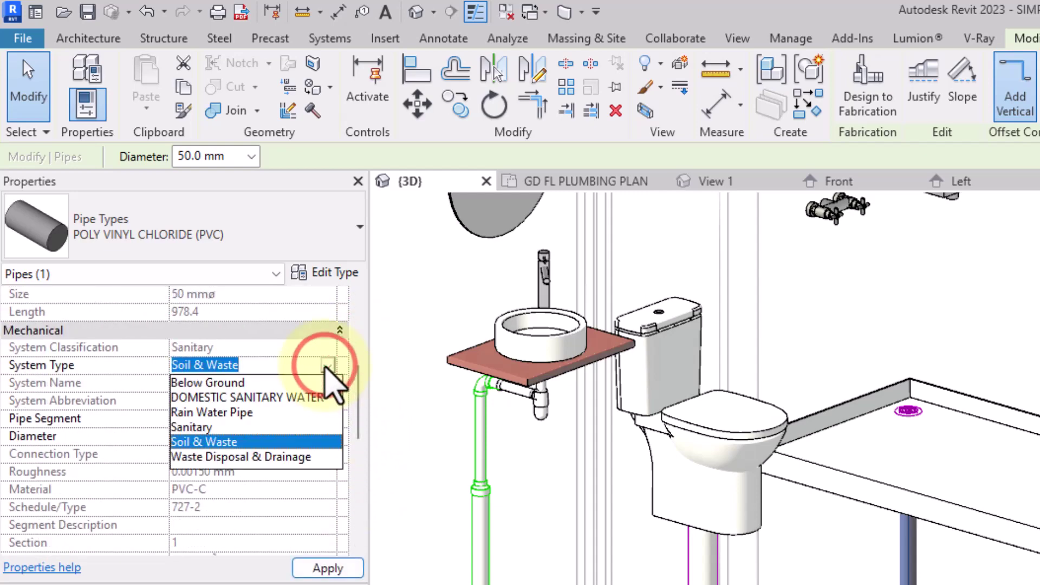
click(209, 427)
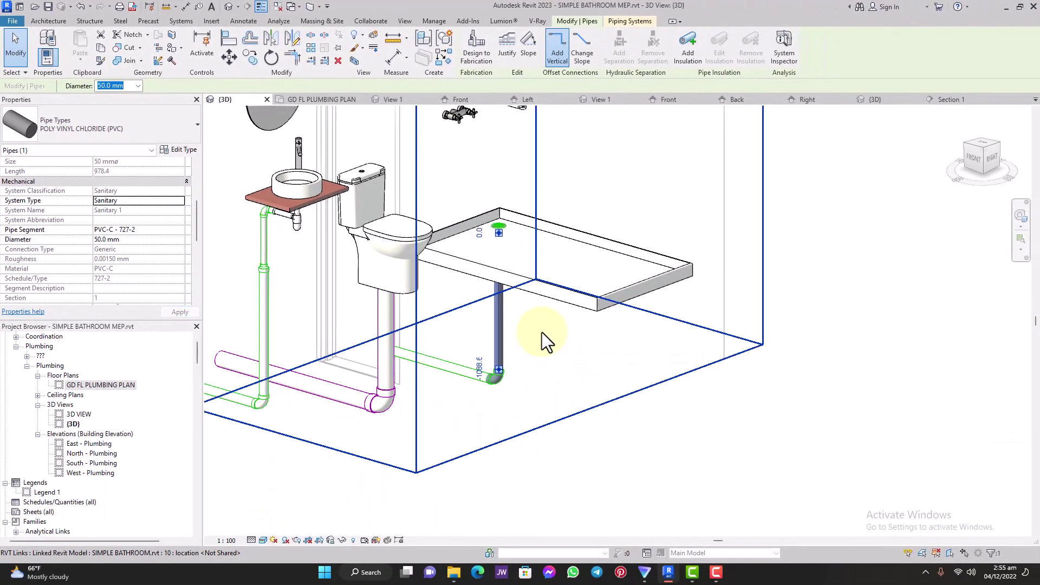
click(641, 436)
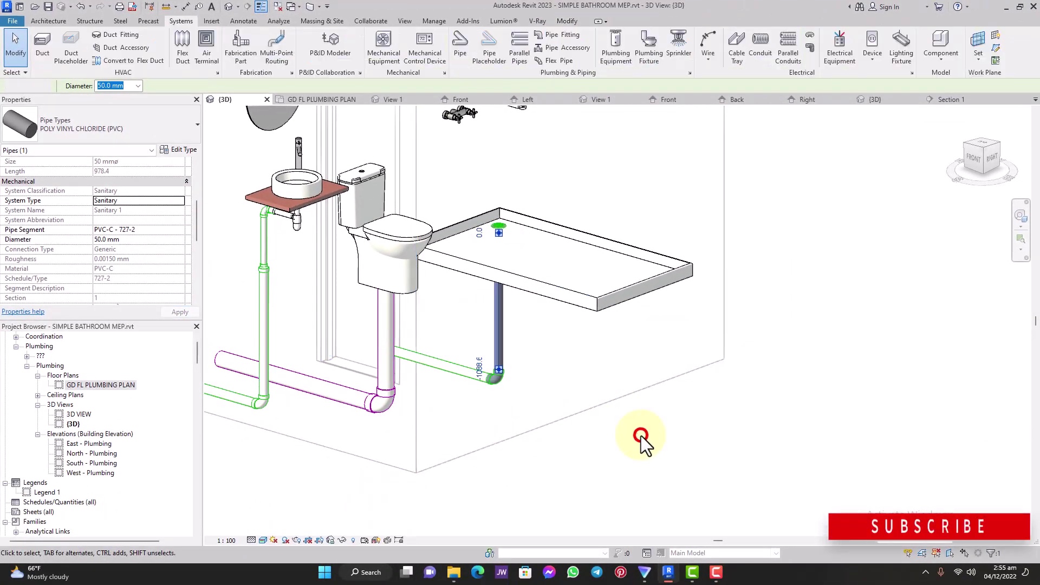
scroll(641, 436, up, 2)
scroll(641, 435, down, 5)
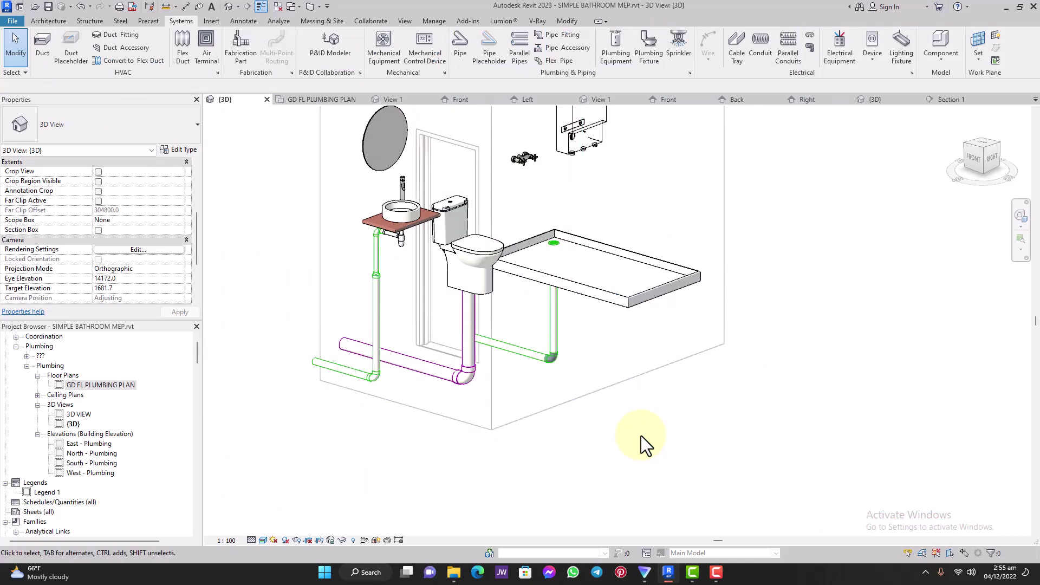
scroll(410, 375, down, 3)
scroll(409, 376, up, 3)
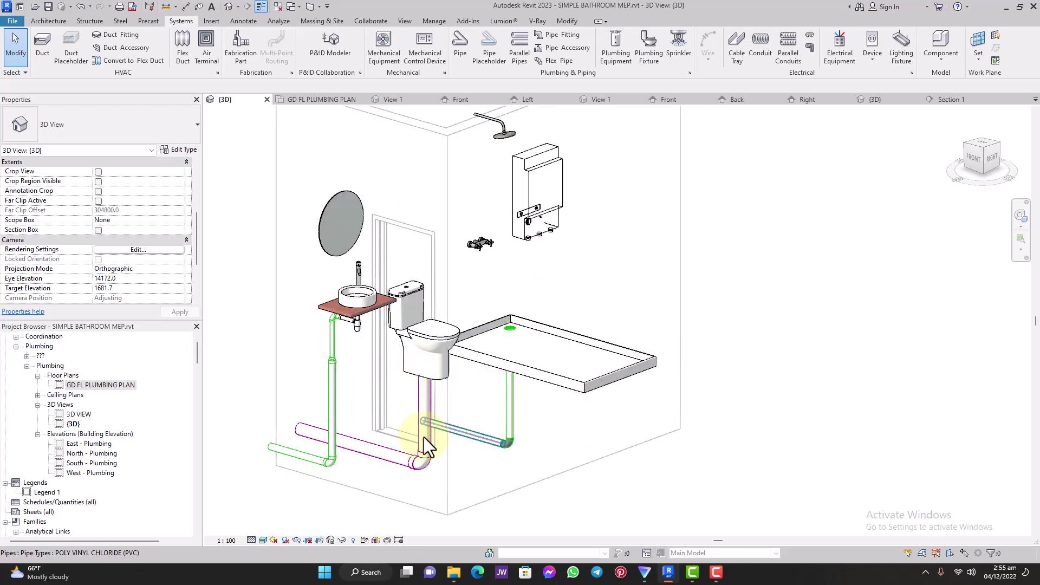
key(Tab)
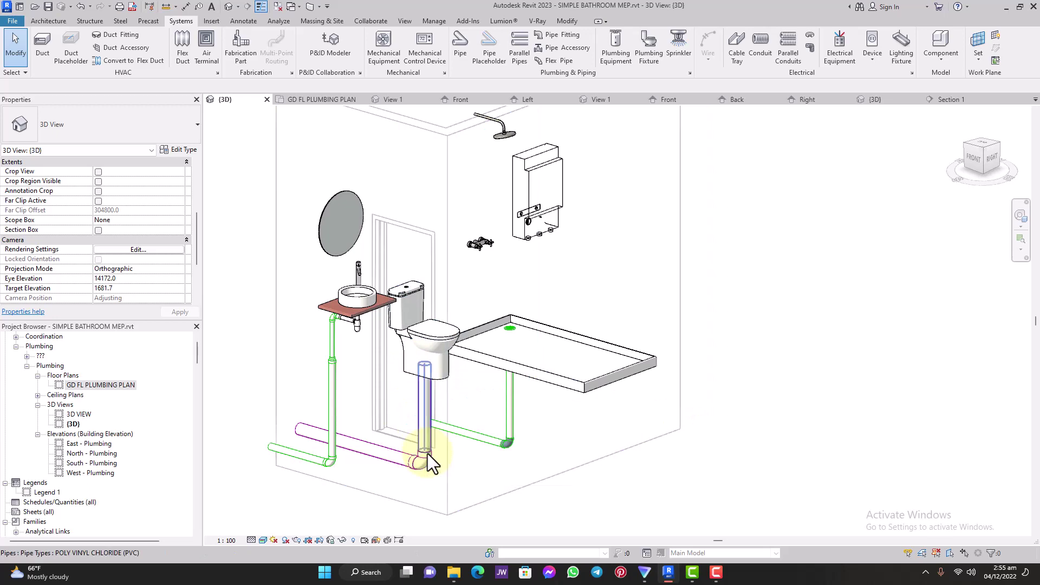
In the section view, raise the floor drain's horizontal waste pipe to a middle elevation of about -708.7 mm.
double_click(102, 386)
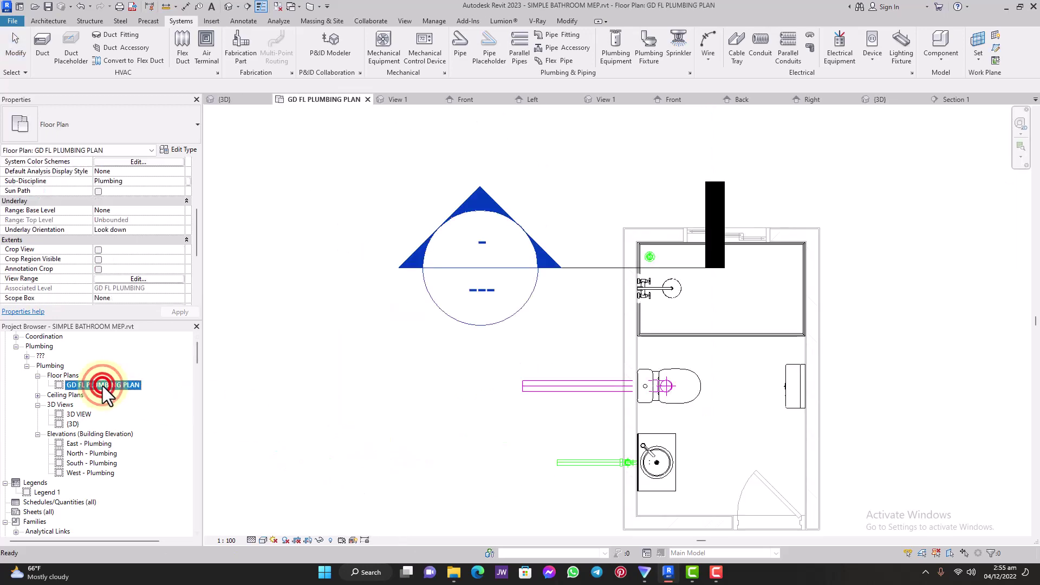
double_click(475, 191)
click(538, 388)
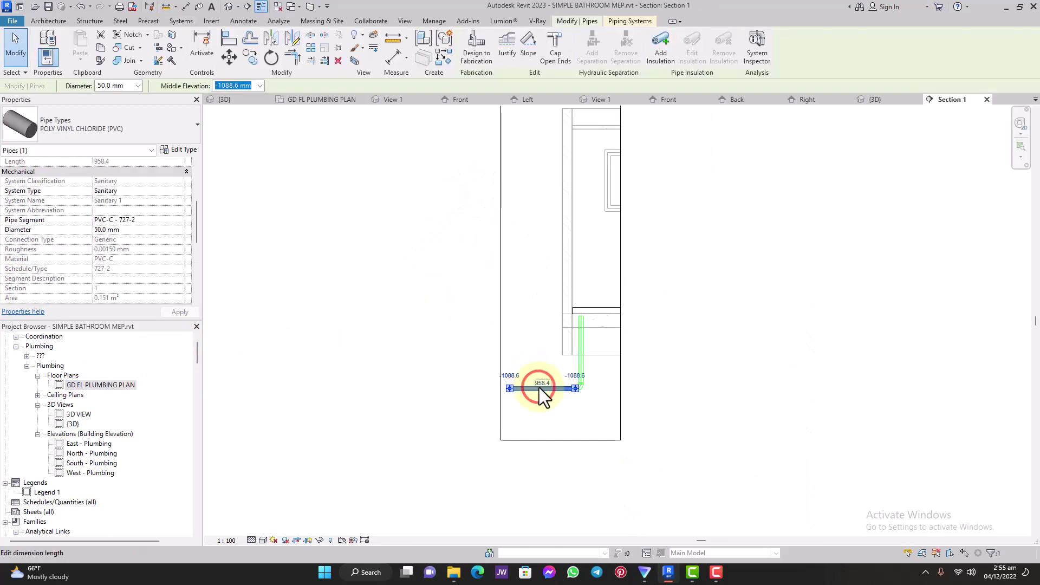
drag(556, 389, 552, 364)
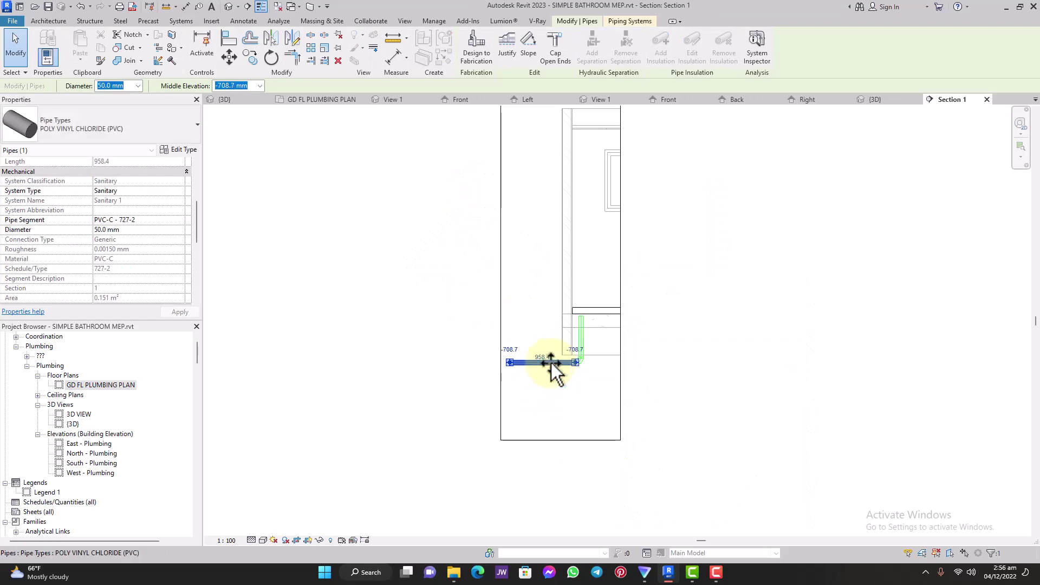
click(463, 320)
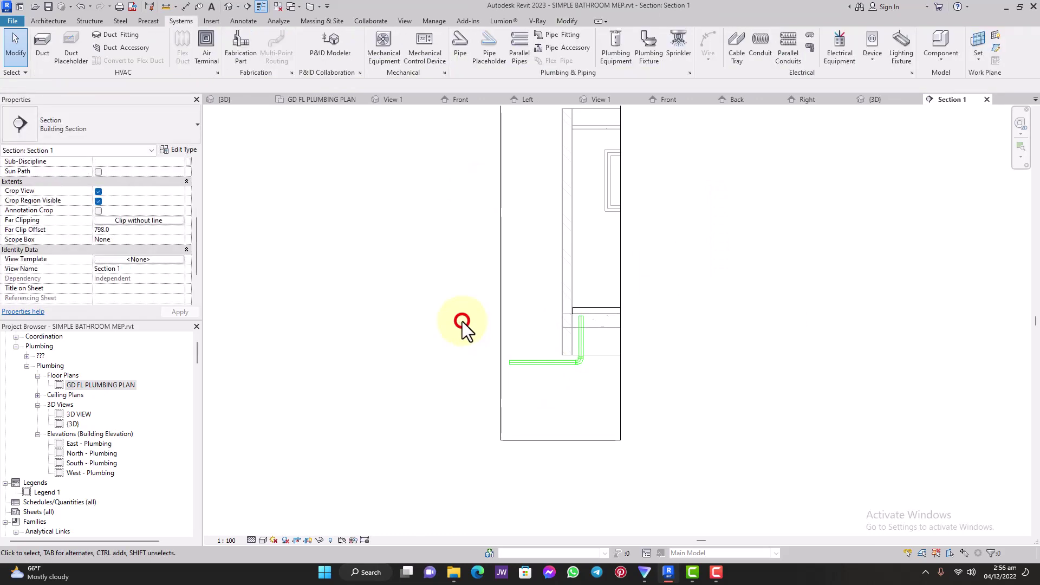
Delete the section line from the GD FL PLUMBING PLAN together with its section view.
click(313, 101)
click(588, 269)
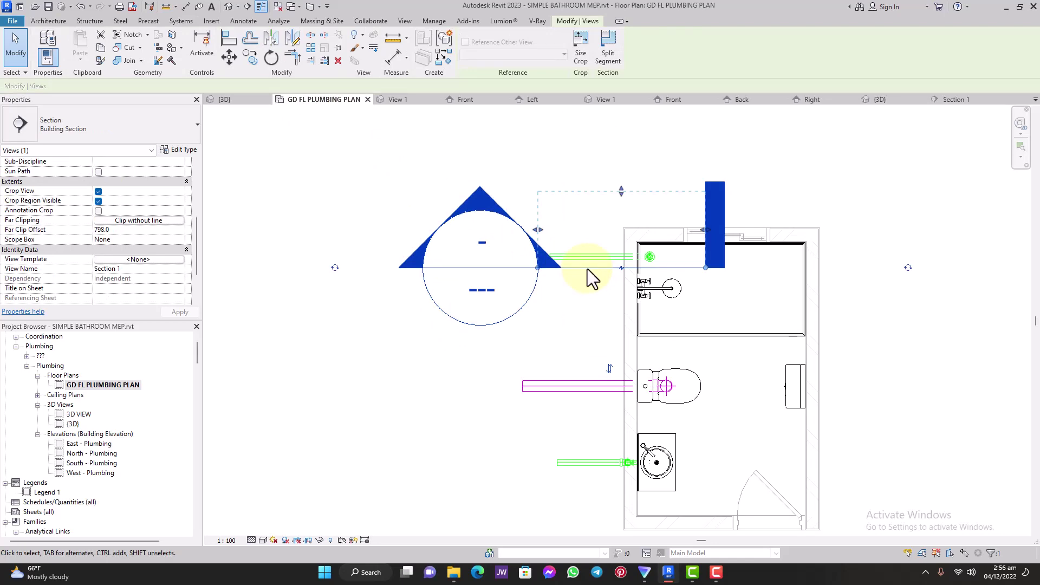
key(Delete)
click(564, 319)
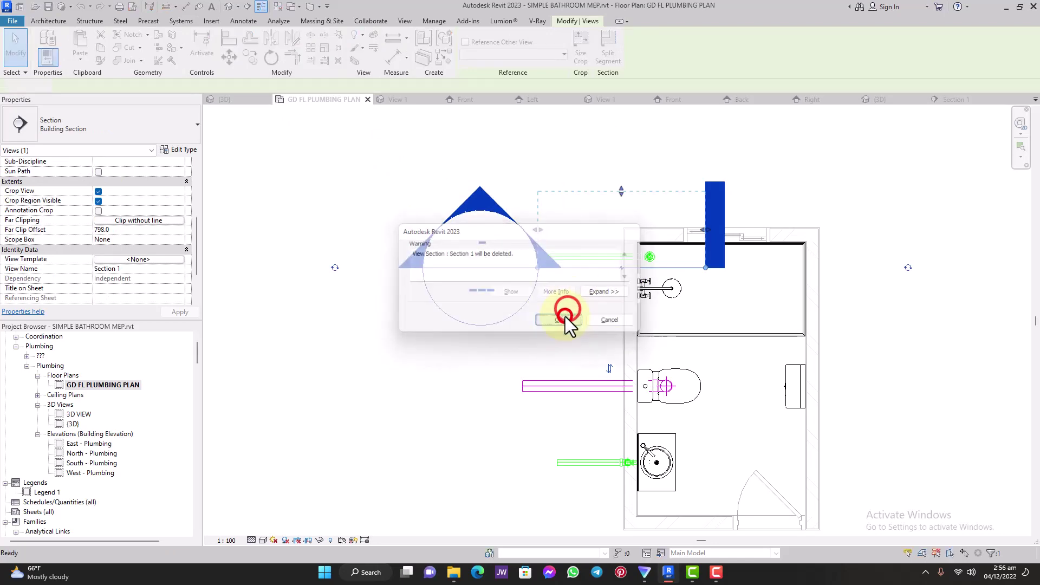
Shorten the toilet's horizontal waste pipe to about 420 mm so it ends just outside the wall.
click(560, 351)
scroll(560, 352, up, 2)
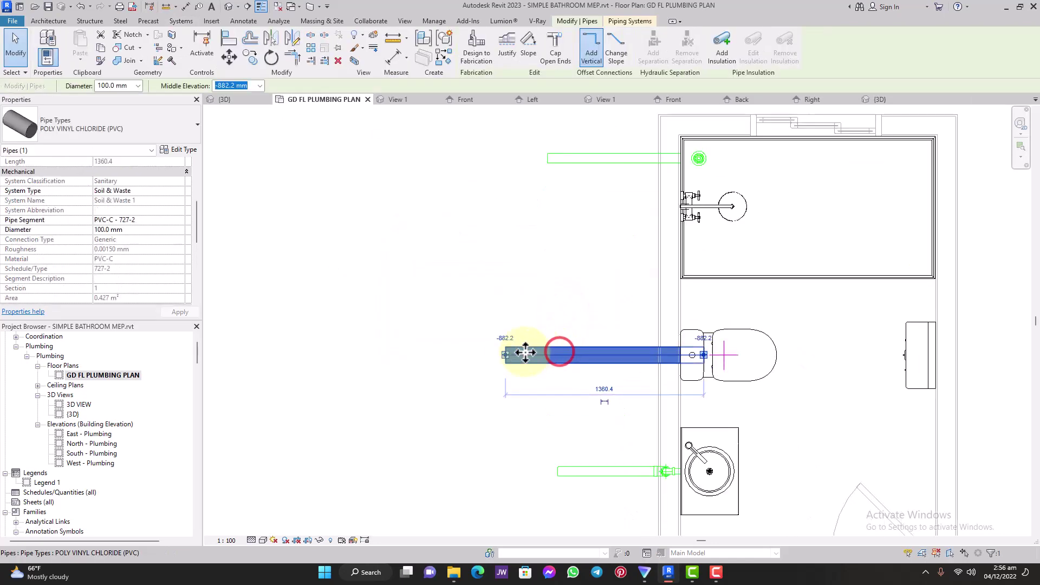
click(505, 353)
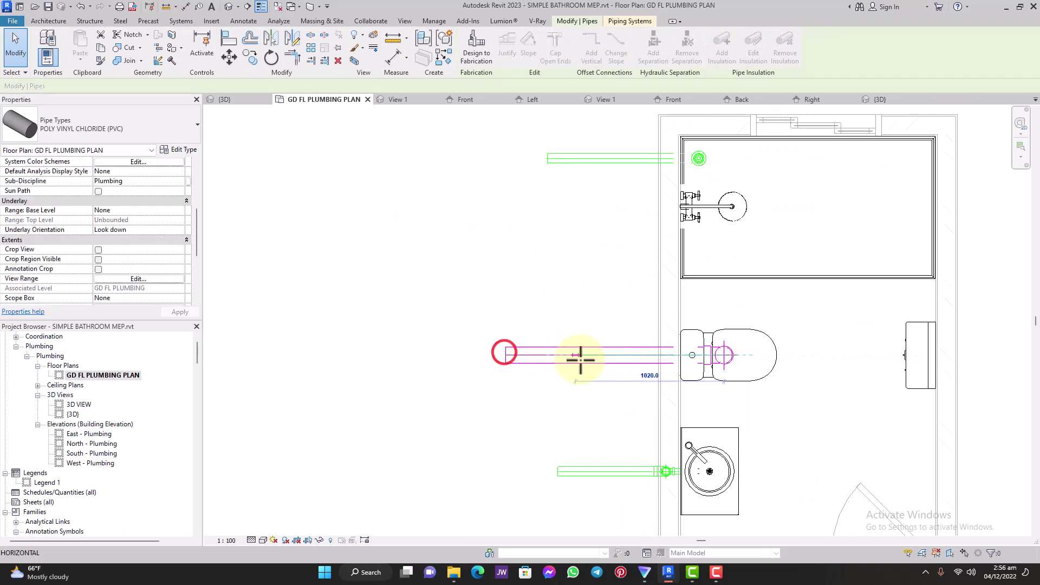
click(642, 353)
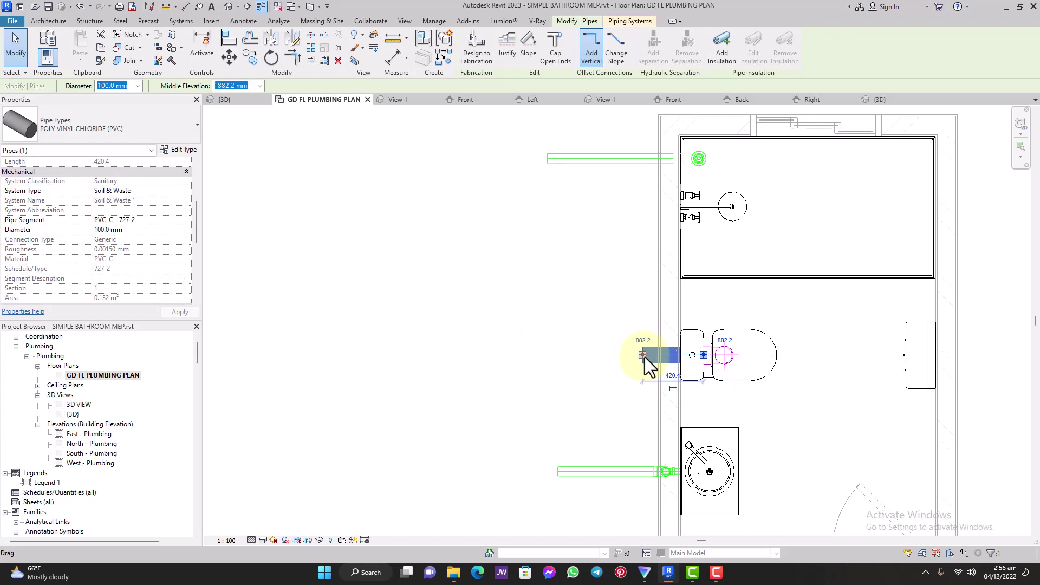
Draw a 100 mm soil pipe about 3200 mm long from the toilet pipe's outside end, parallel to the wall, towards the septic tank.
scroll(644, 356, up, 2)
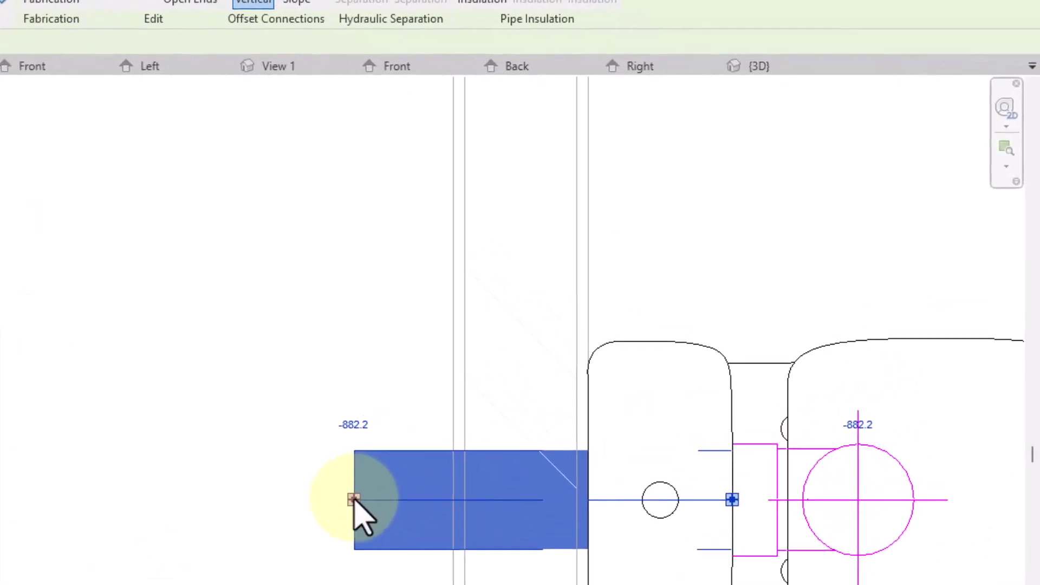
right_click(355, 499)
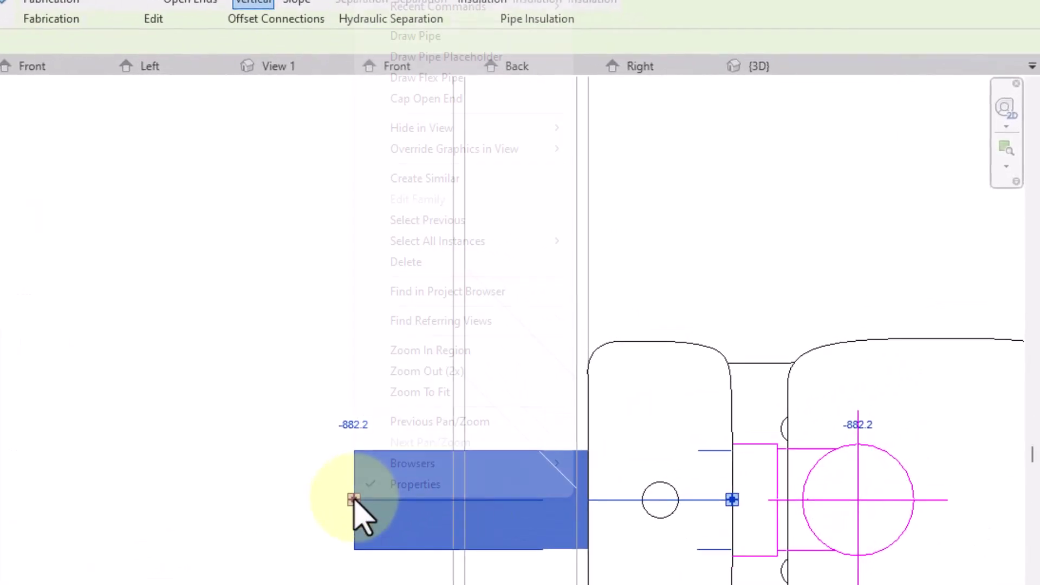
click(414, 36)
scroll(615, 441, down, 3)
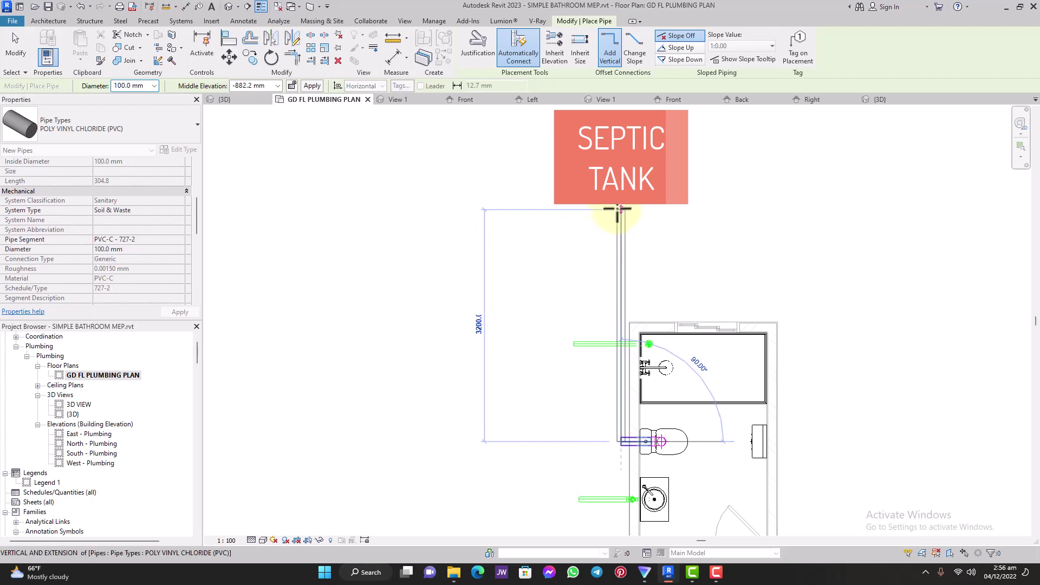
click(622, 206)
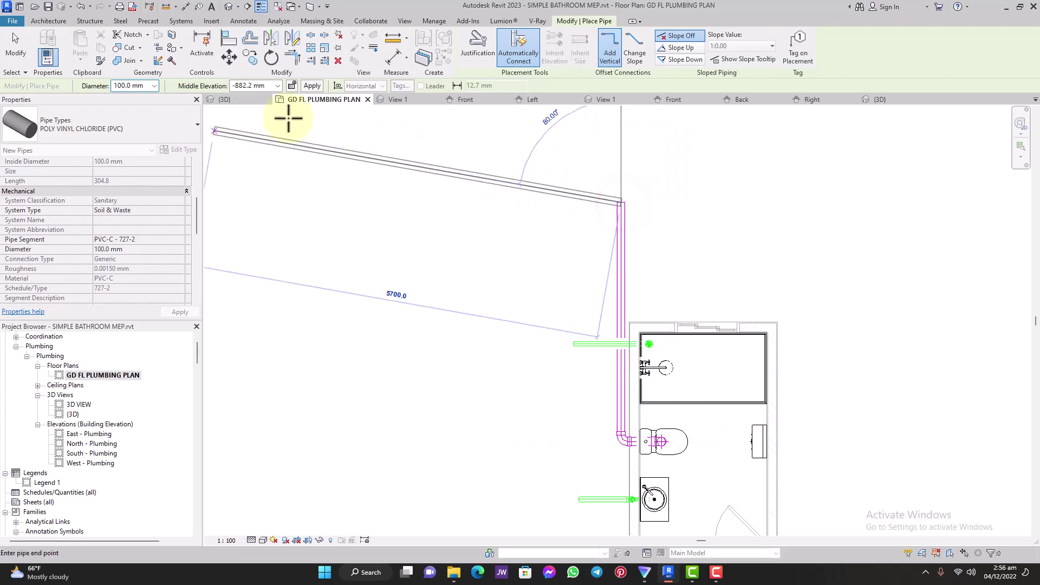
click(18, 48)
Set the middle elevation of the long outside soil pipe to -900 mm.
scroll(614, 346, up, 3)
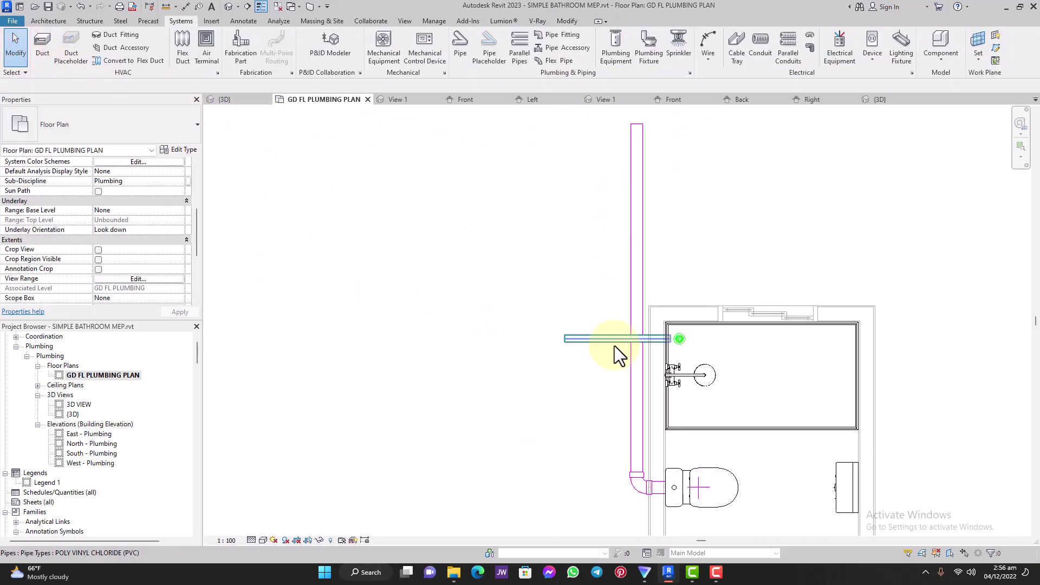
scroll(614, 346, up, 4)
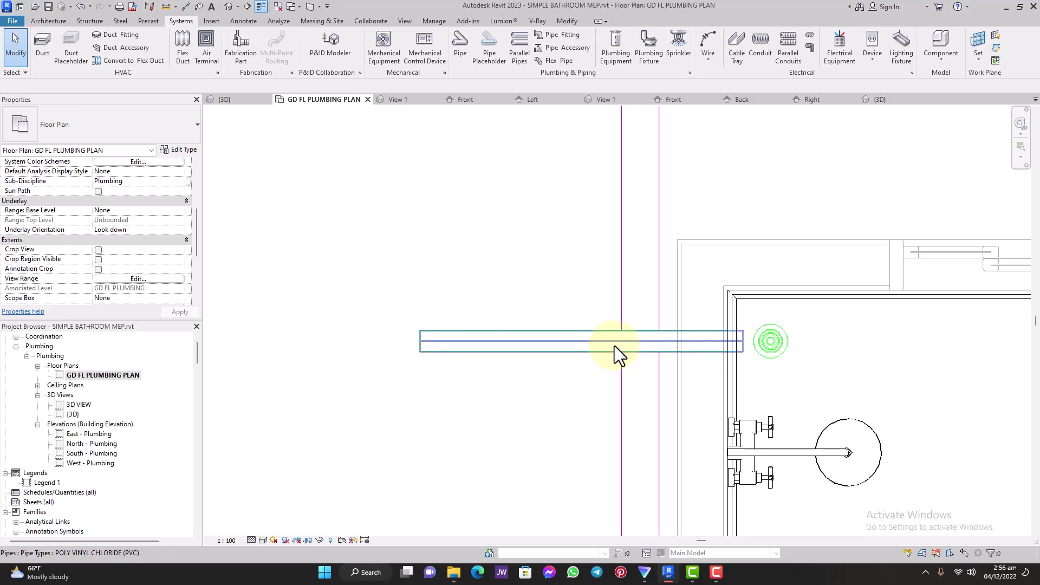
click(614, 346)
click(256, 86)
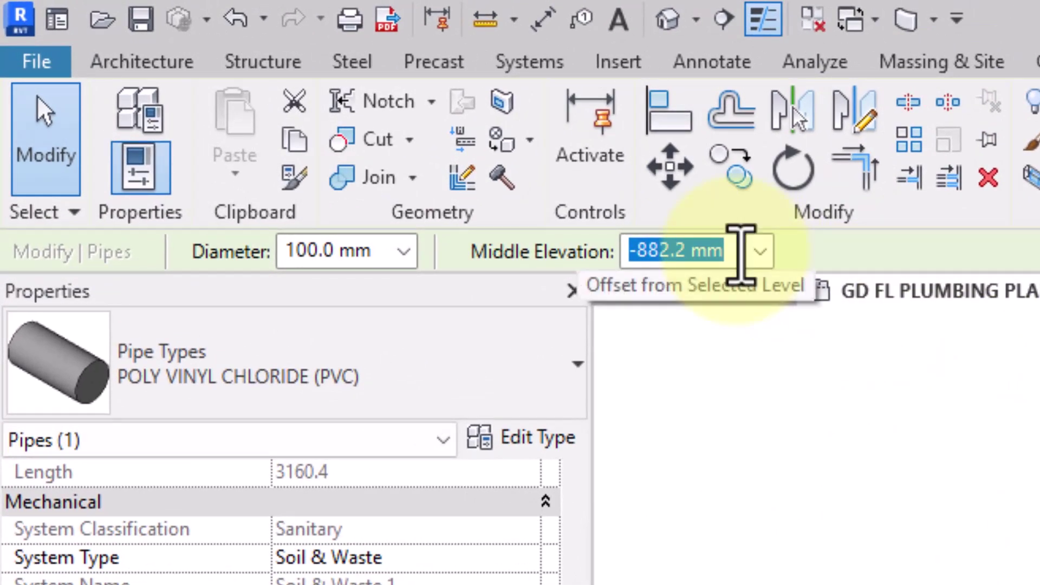
click(739, 250)
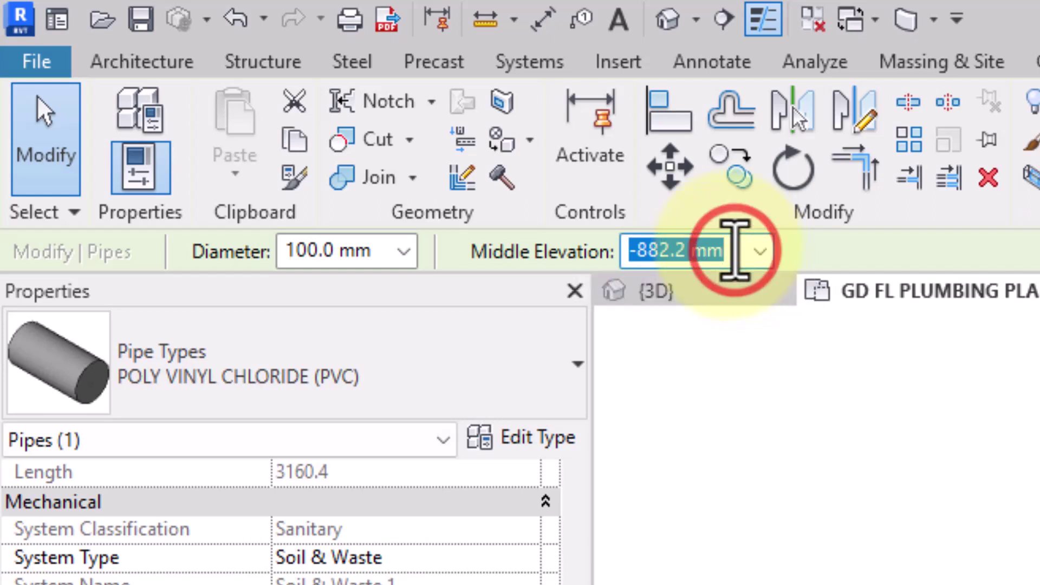
drag(736, 250, 646, 241)
text(9)
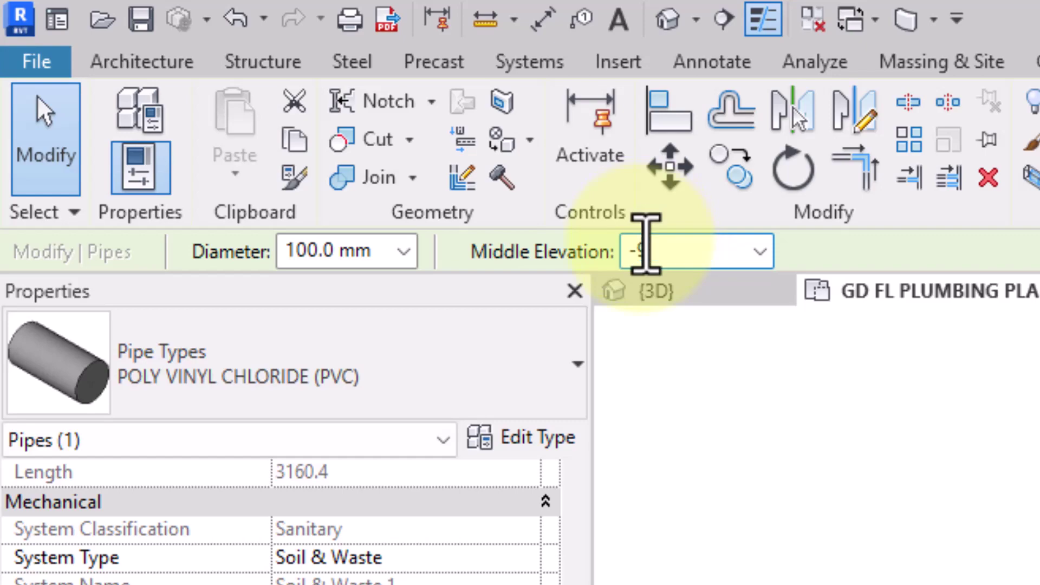
text(00)
key(Return)
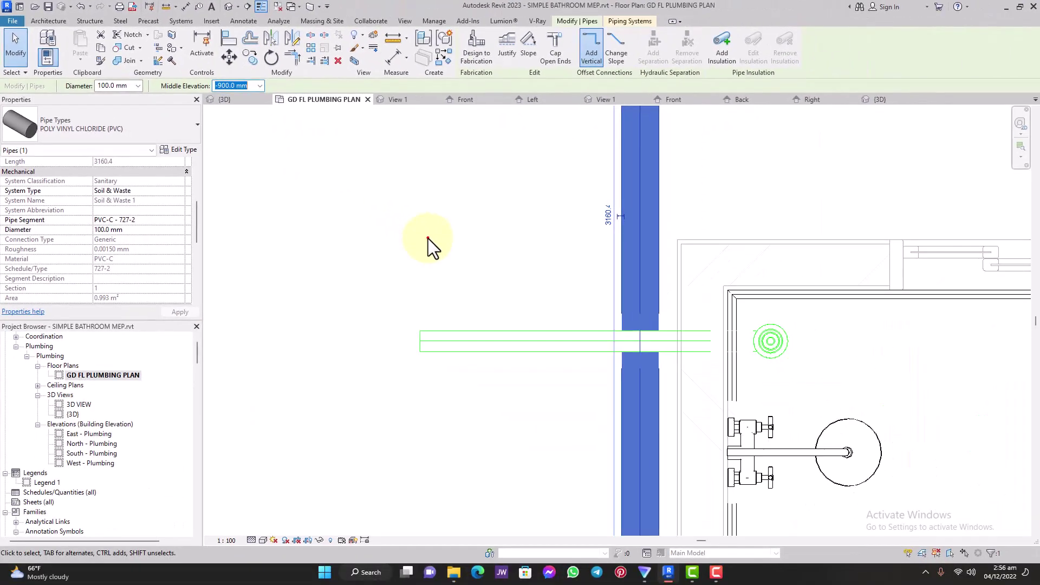
click(428, 238)
Shorten the sink's horizontal waste pipe outside the wall to about 380 mm.
scroll(428, 239, down, 5)
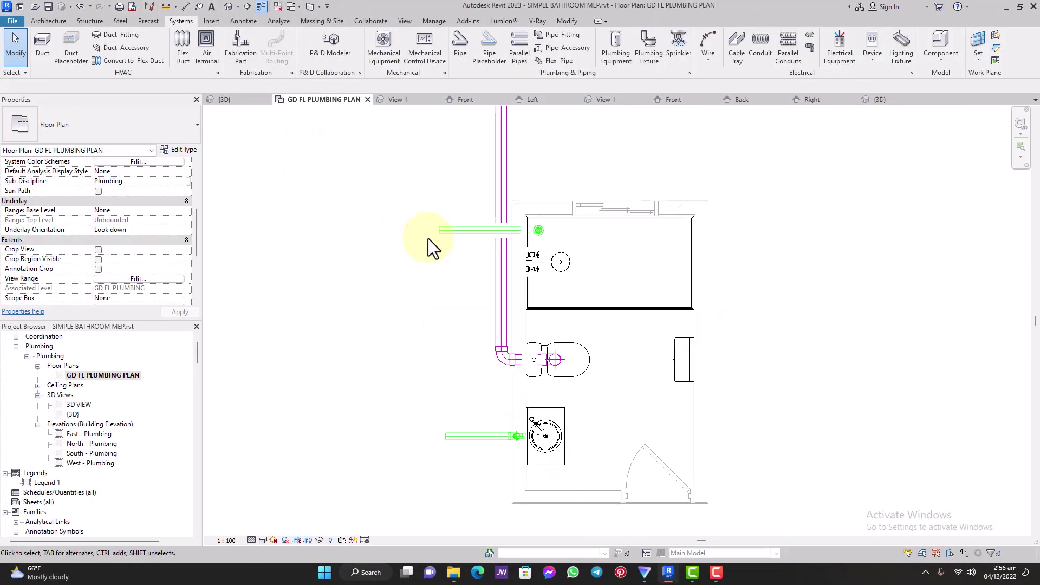
scroll(428, 239, up, 3)
scroll(428, 238, down, 5)
scroll(428, 238, up, 4)
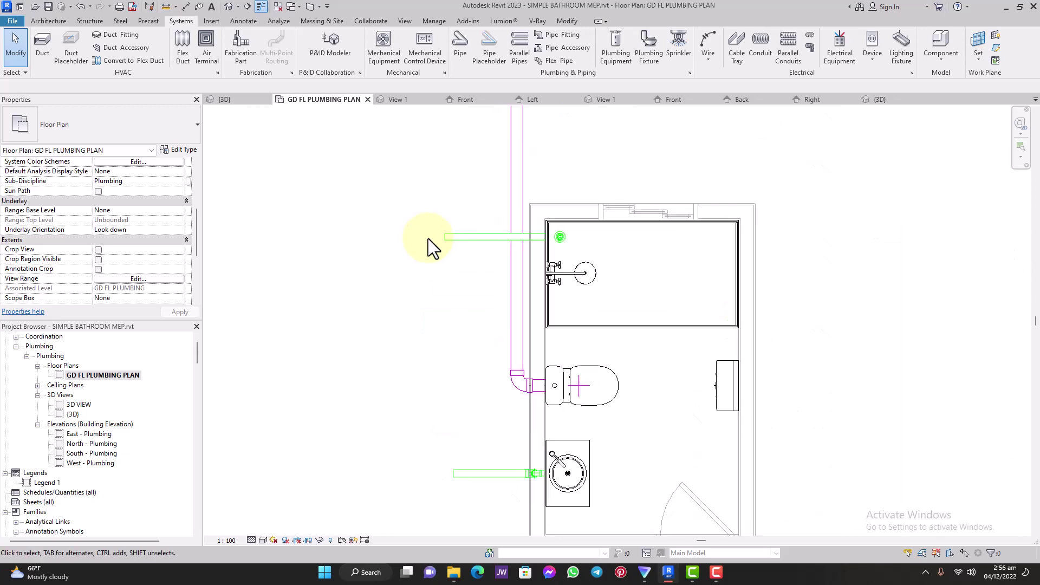
click(489, 473)
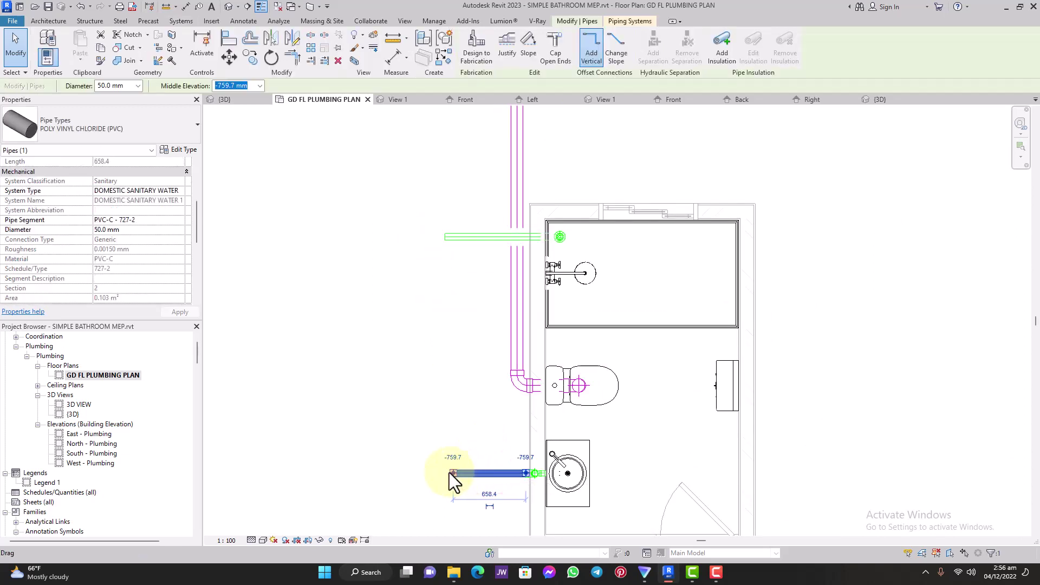
drag(450, 472, 483, 471)
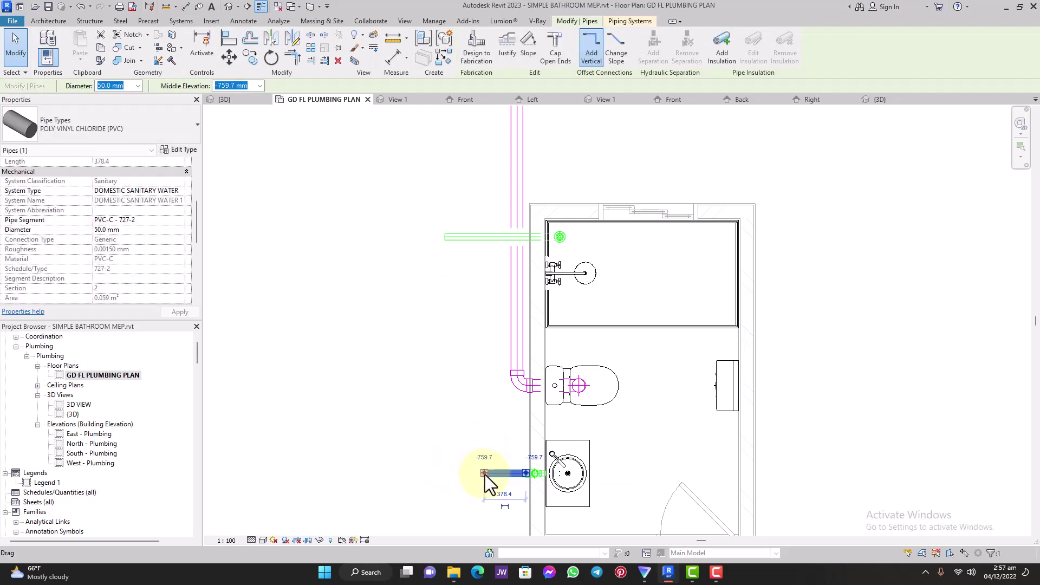
Draw a 50 mm pipe about 2020 mm long from the sink pipe's outside end, parallel to the wall, up to near the shower drain pipe.
right_click(484, 471)
click(524, 209)
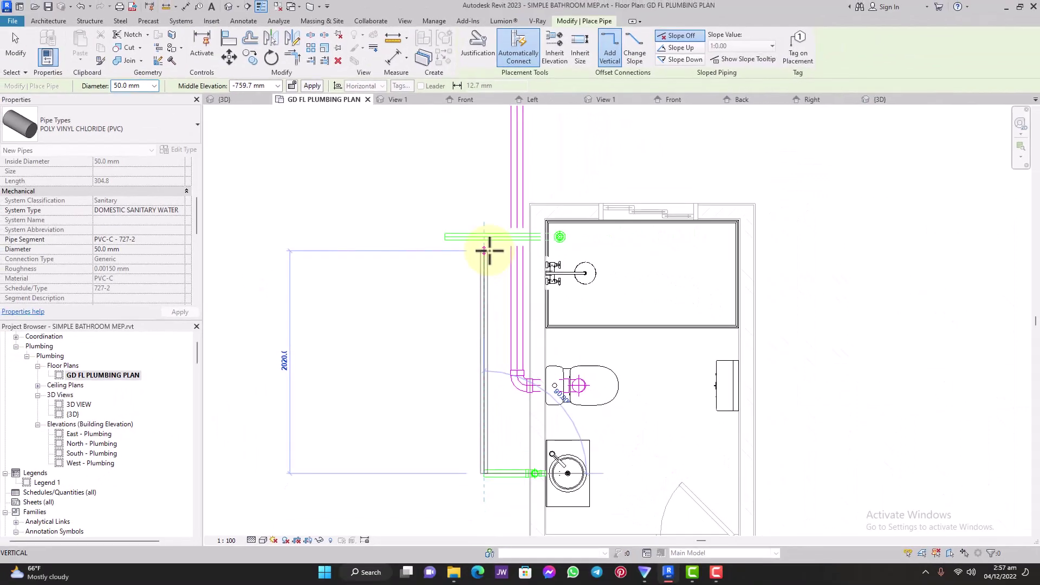
click(15, 47)
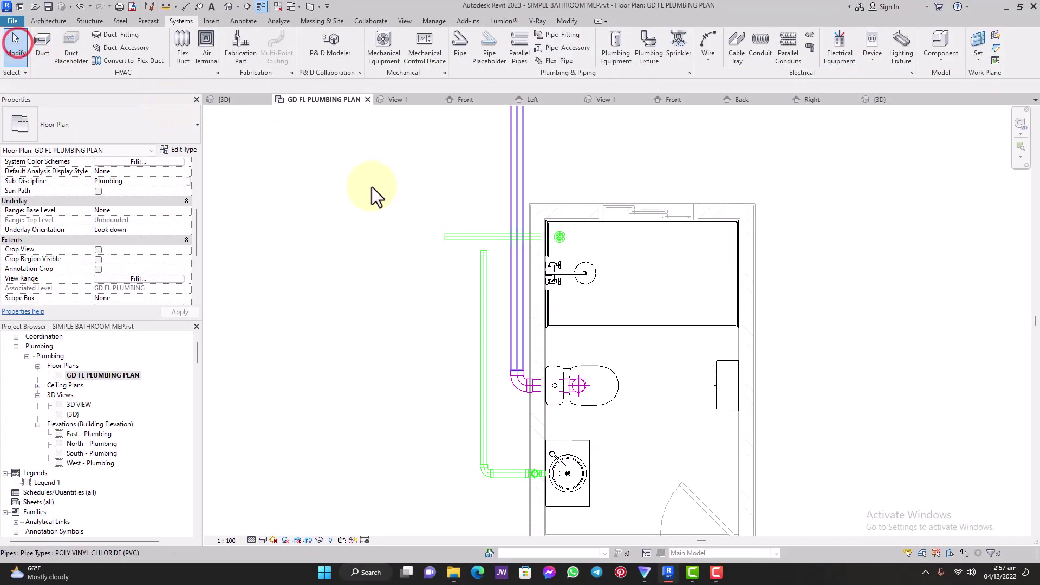
Shorten the shower drain's horizontal pipe to about 480 mm so it ends just beyond the soil pipe.
click(495, 236)
scroll(470, 235, up, 3)
drag(426, 235, 520, 235)
Extend the sink's outside waste pipe to about 3940 mm, past the shower drain to near the soil pipe's far end.
click(495, 293)
scroll(495, 295, down, 3)
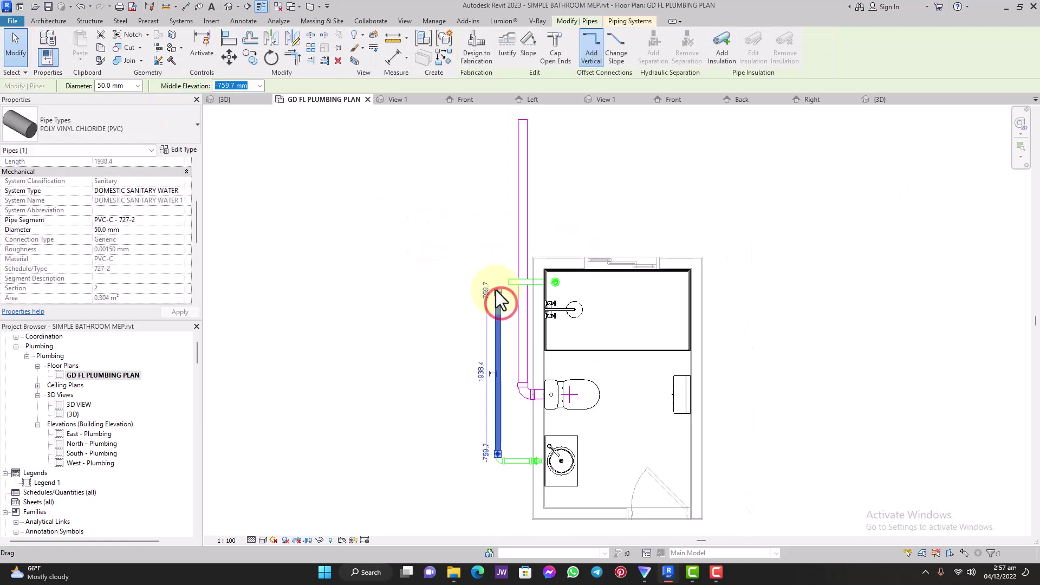
drag(495, 291, 500, 126)
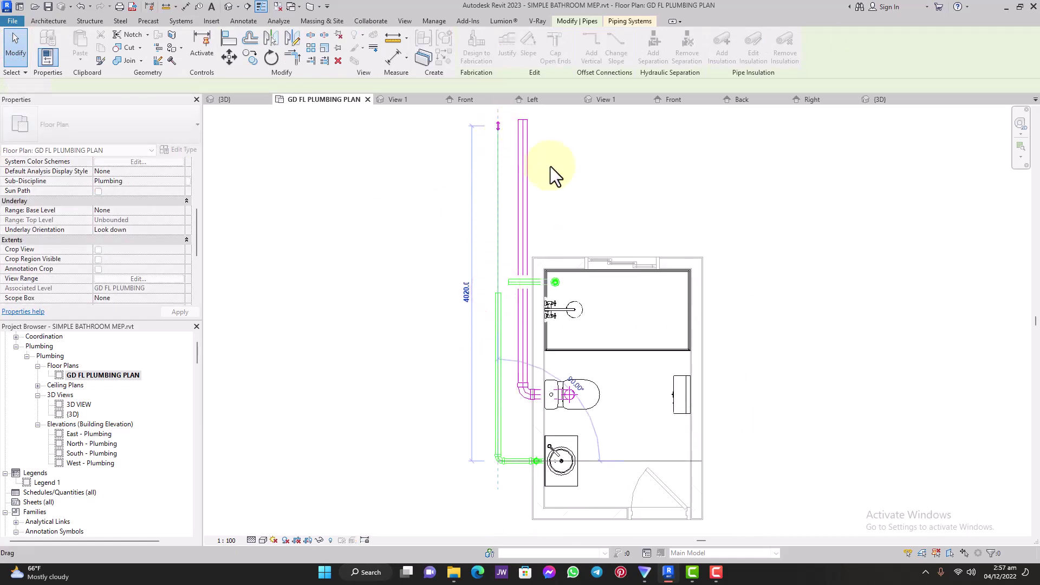
click(577, 188)
Set the middle elevation of the sink's long outside waste pipe to -800 mm.
scroll(577, 187, up, 5)
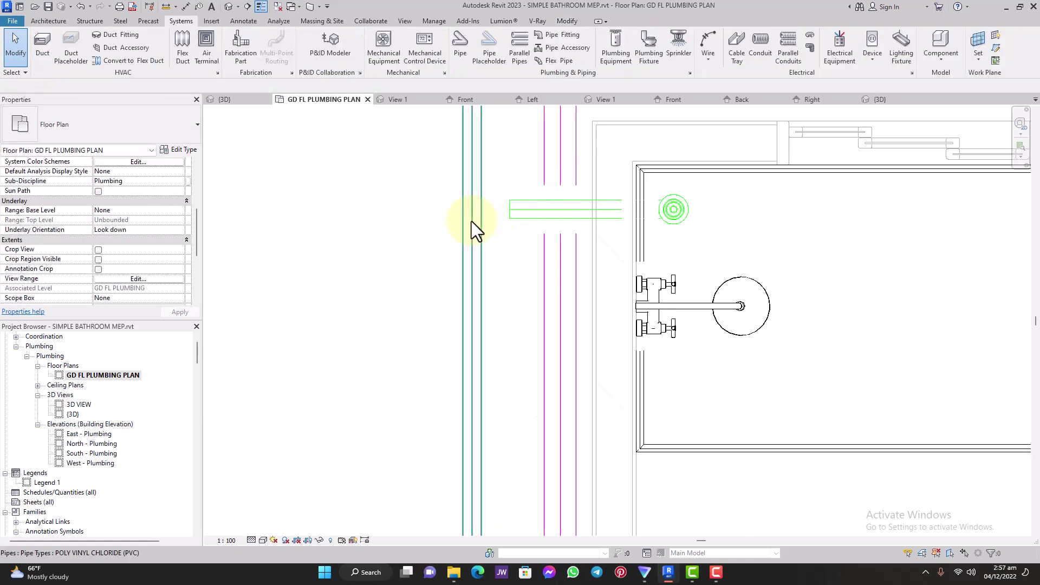
click(471, 221)
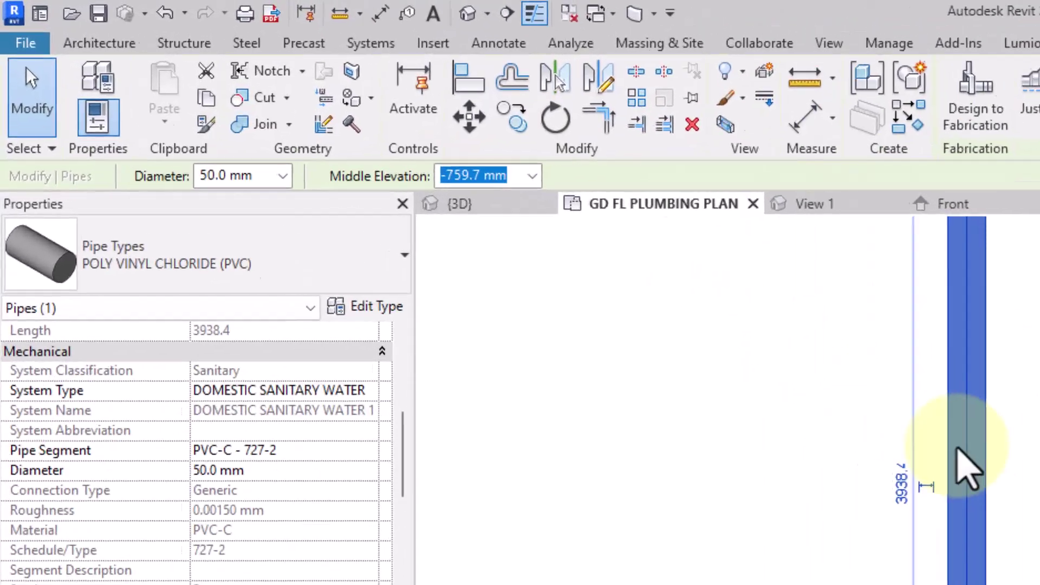
click(233, 87)
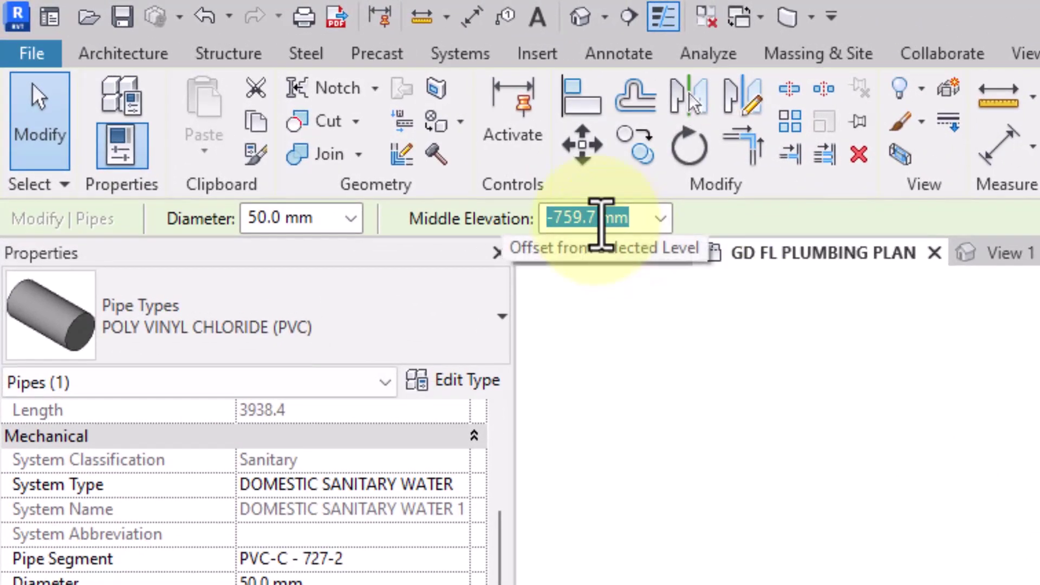
click(578, 211)
click(596, 217)
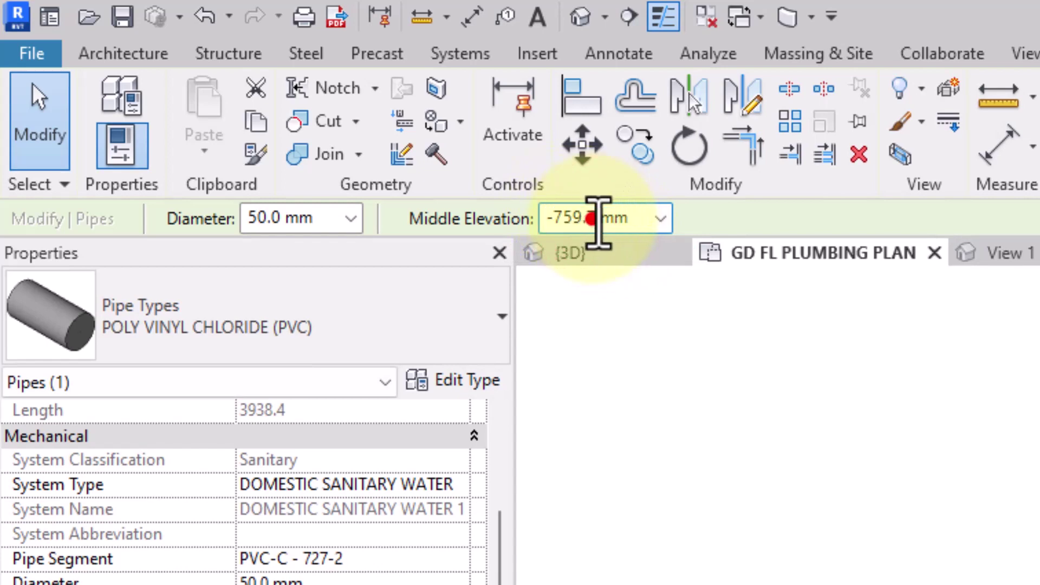
drag(628, 217, 555, 198)
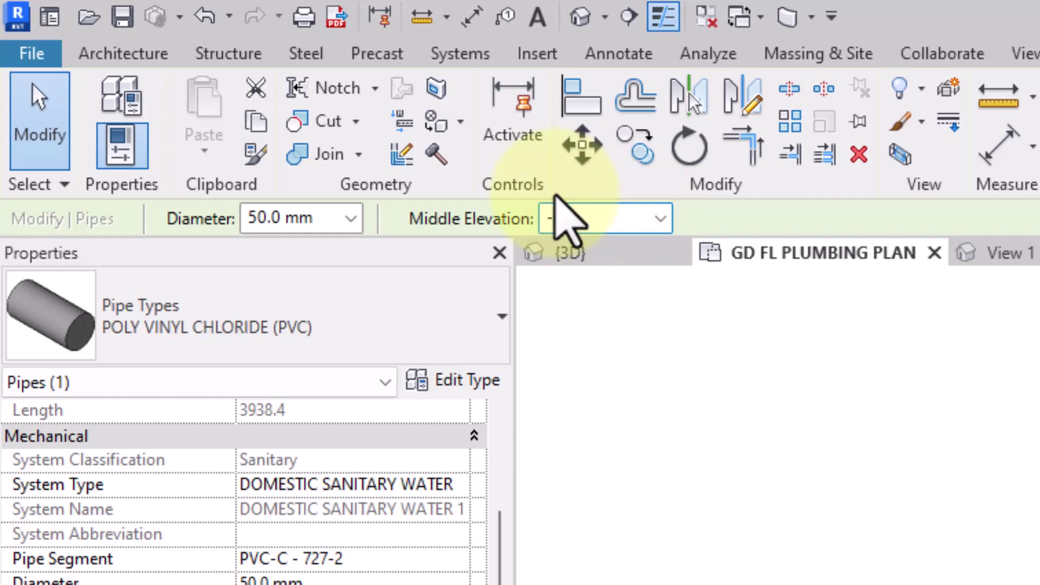
text(800)
click(661, 410)
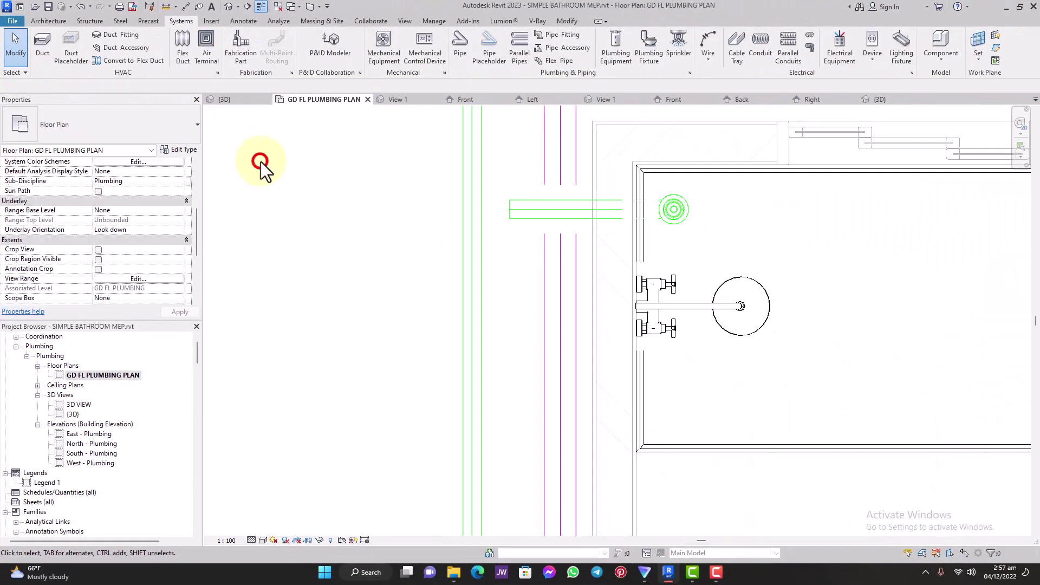
Set the middle elevation of the shower drain's horizontal pipe to -800 mm.
click(528, 211)
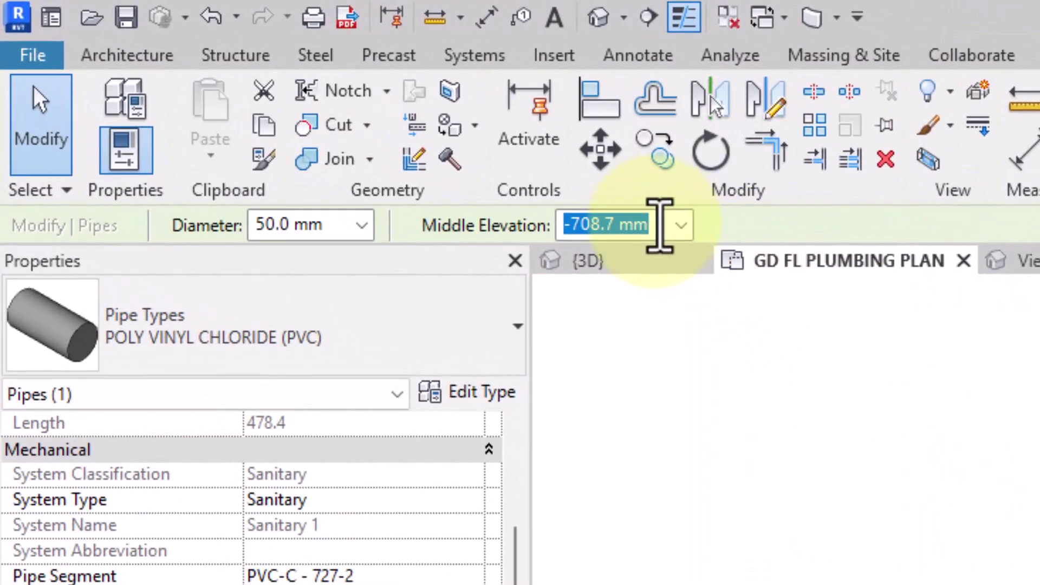
click(249, 85)
drag(665, 219, 588, 212)
text(800)
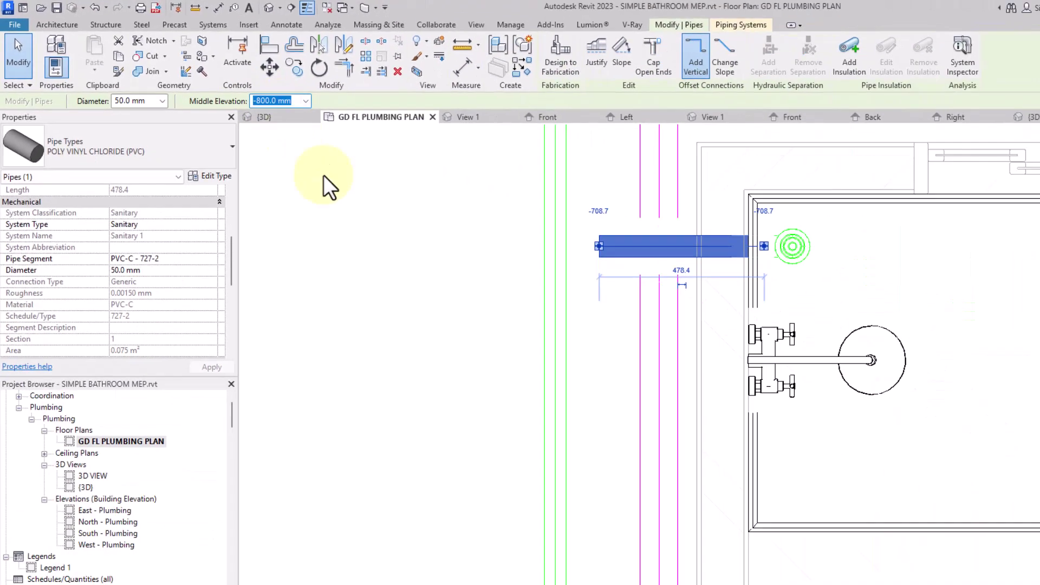
click(352, 251)
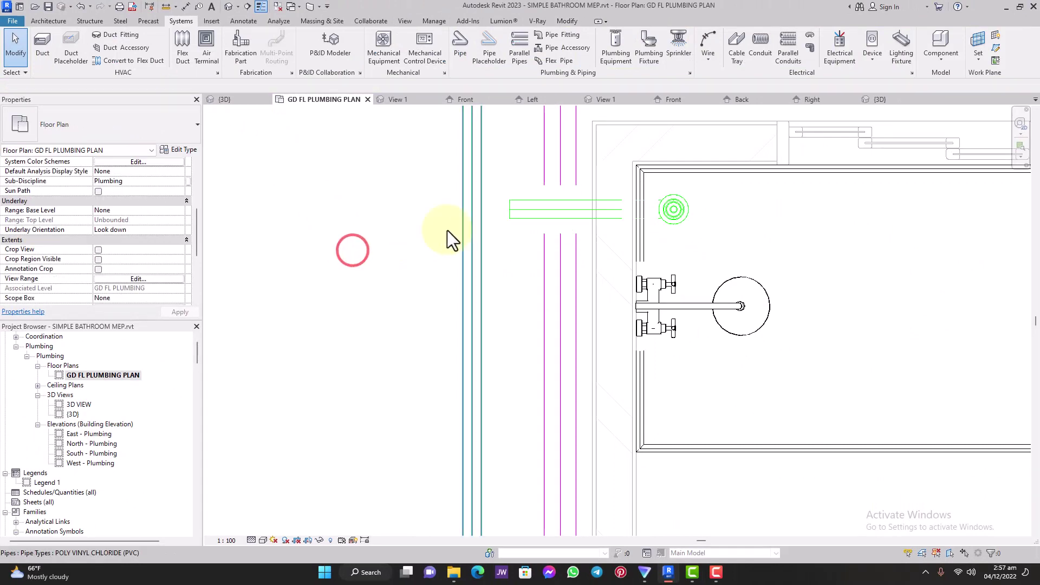
Extend the shower drain's horizontal pipe into the sink's long waste pipe to join them with a tee, and check the fitting.
click(514, 216)
drag(508, 209, 482, 209)
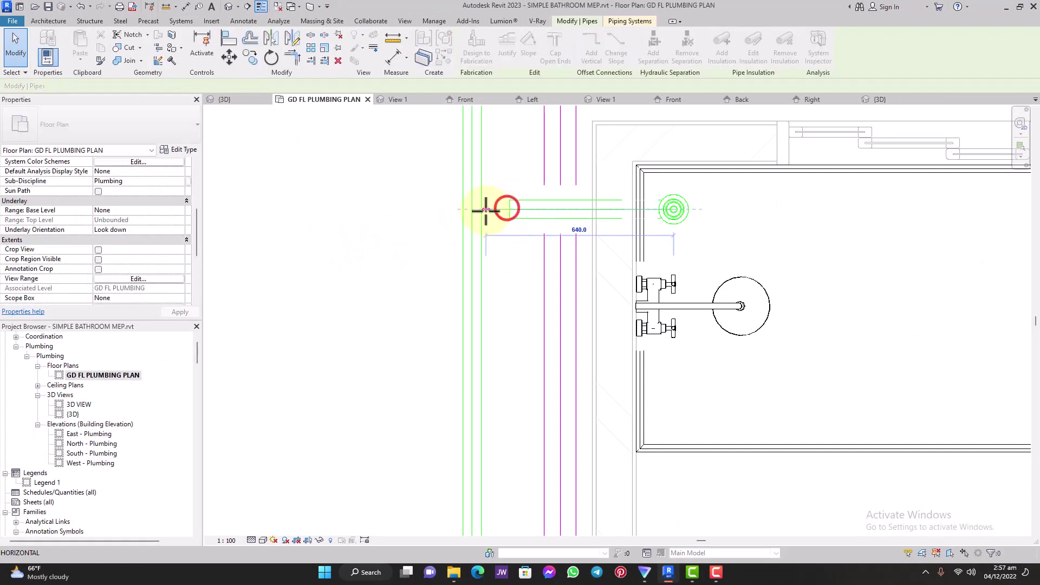
click(401, 215)
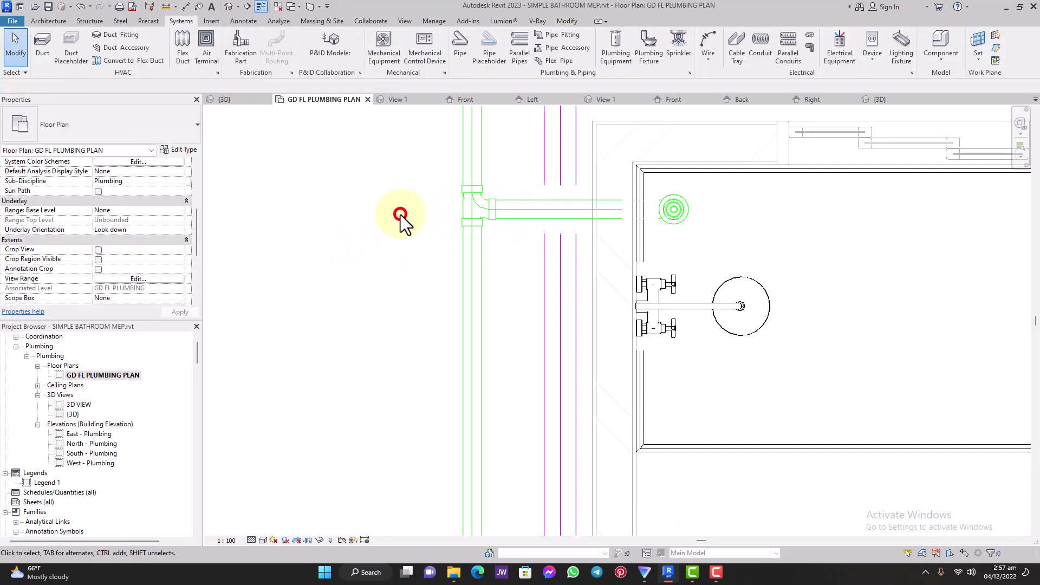
scroll(487, 205, up, 4)
click(486, 204)
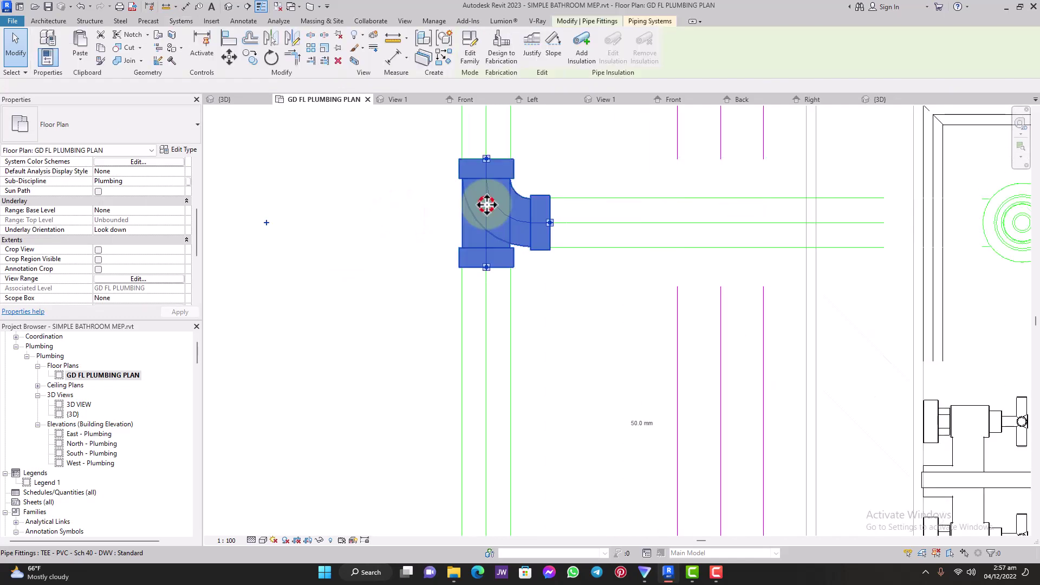
scroll(477, 205, down, 4)
click(386, 203)
scroll(386, 204, down, 5)
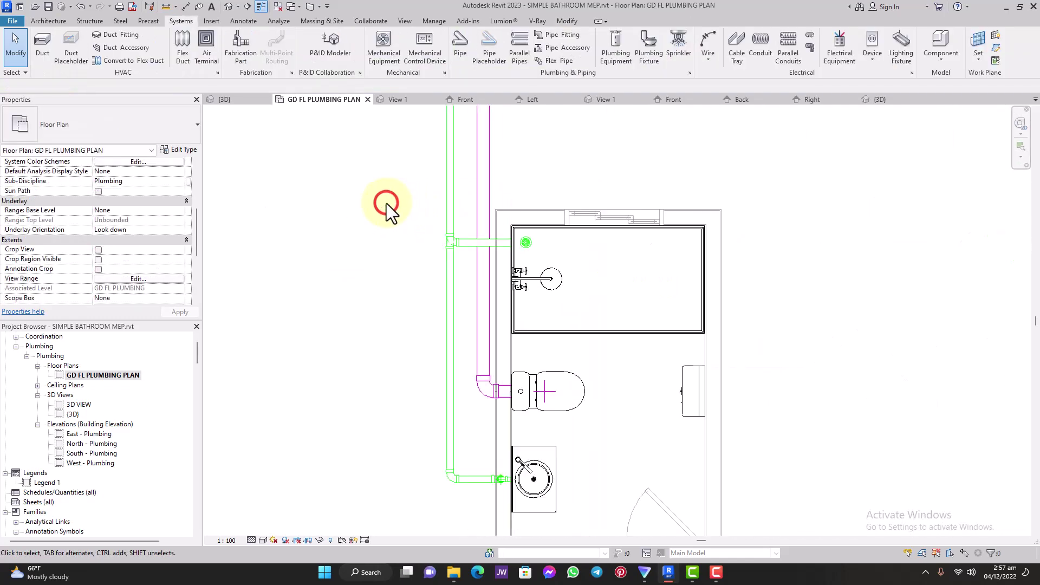
Move the sink's long outside waste pipe closer to the soil pipe, keeping the shower drain connected.
scroll(386, 203, up, 5)
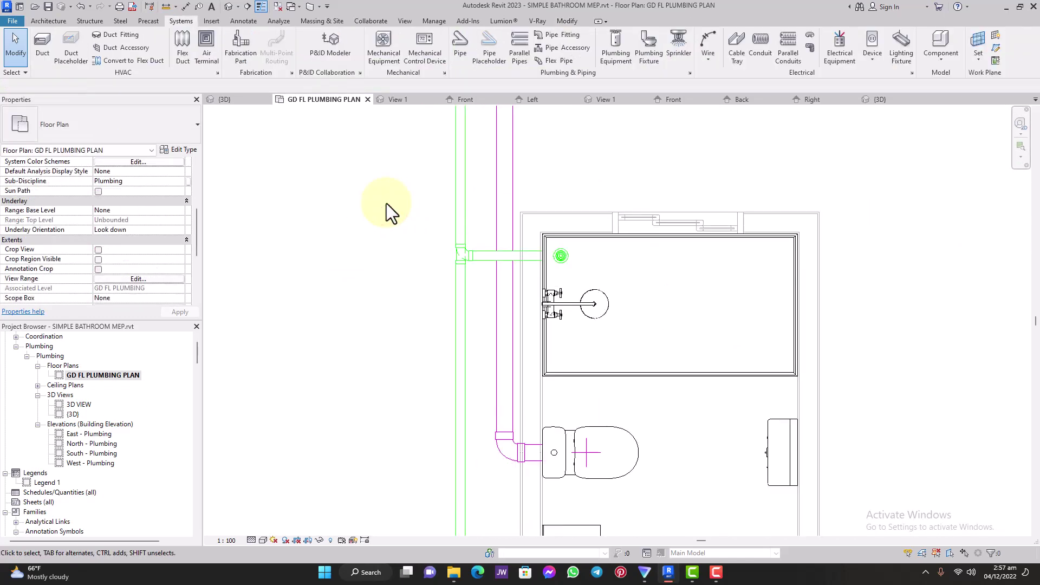
click(459, 317)
drag(457, 313, 482, 315)
click(368, 277)
scroll(365, 278, down, 3)
scroll(366, 278, down, 2)
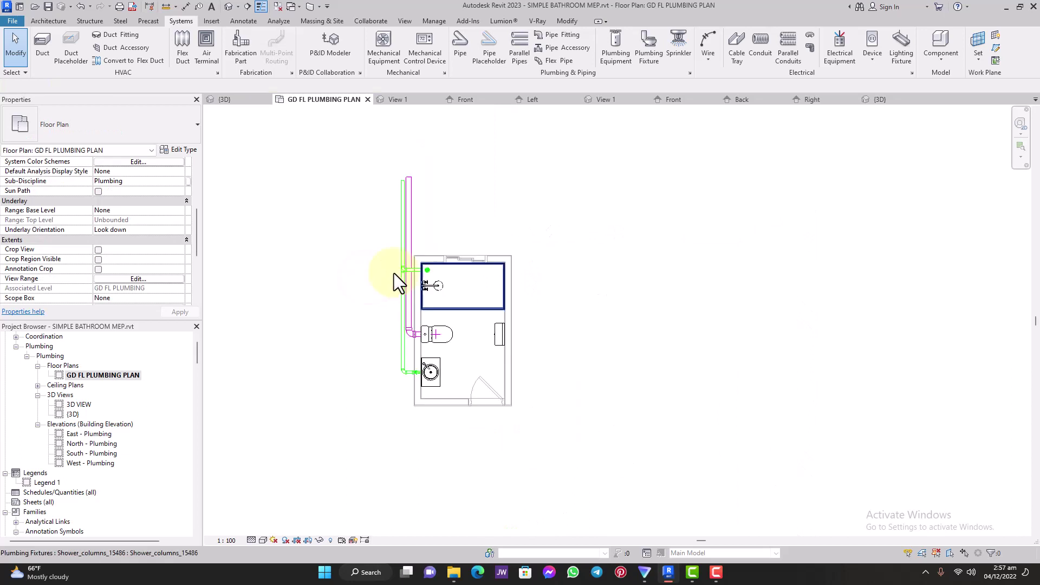
click(526, 247)
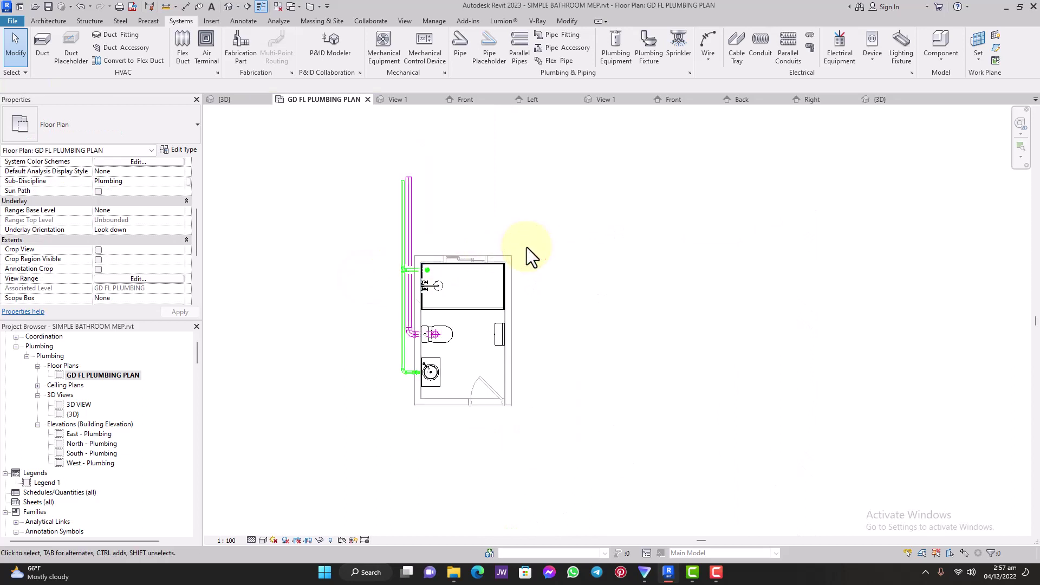
scroll(526, 247, down, 3)
scroll(427, 295, up, 3)
scroll(427, 295, up, 2)
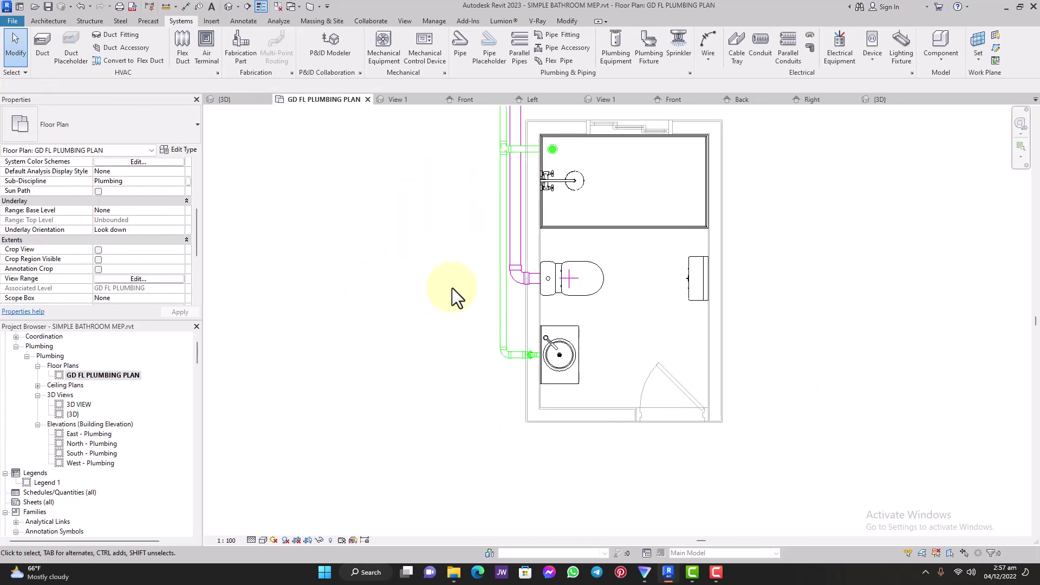
Examine the elbows where the toilet's soil pipe and the sink's waste pipe turn outside the wall.
scroll(452, 288, up, 2)
click(511, 270)
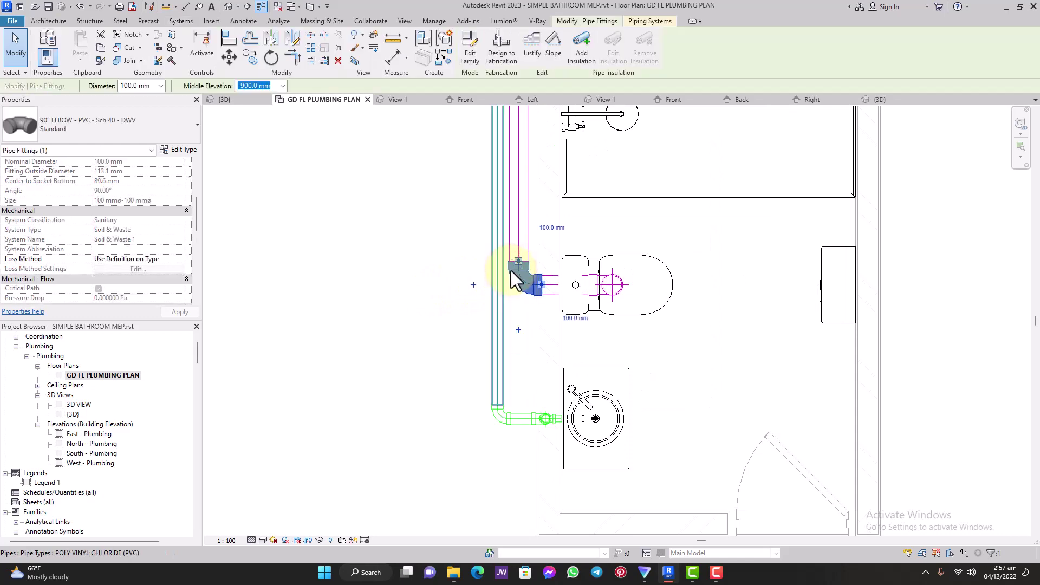
click(410, 297)
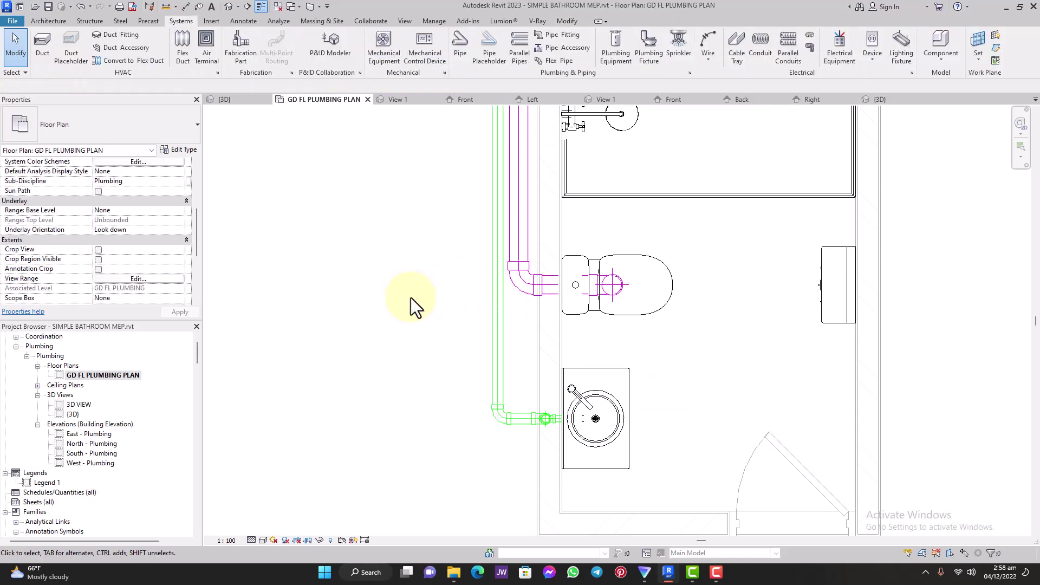
scroll(410, 298, down, 3)
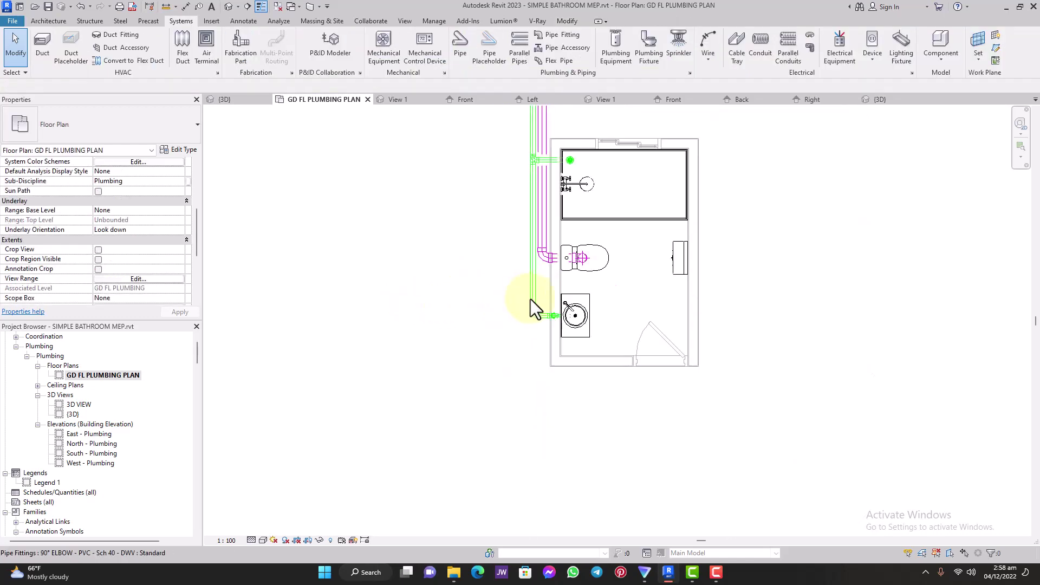
scroll(544, 299, up, 5)
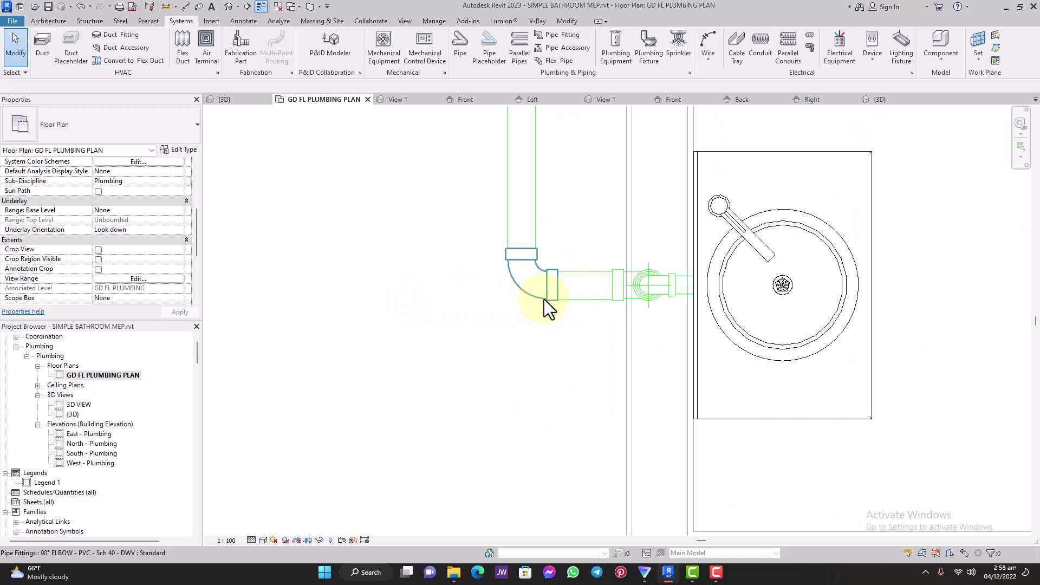
click(543, 299)
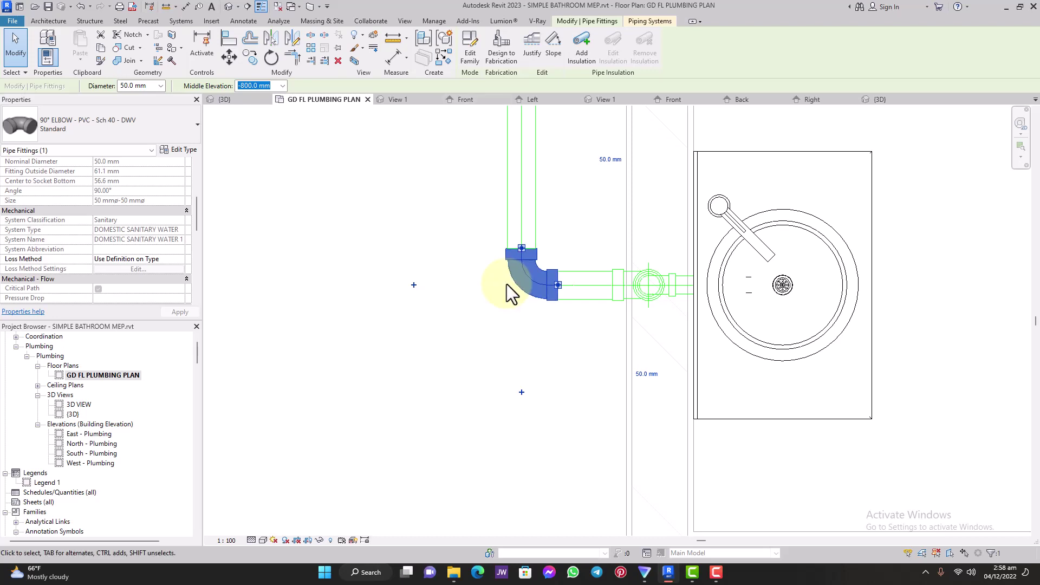
click(553, 240)
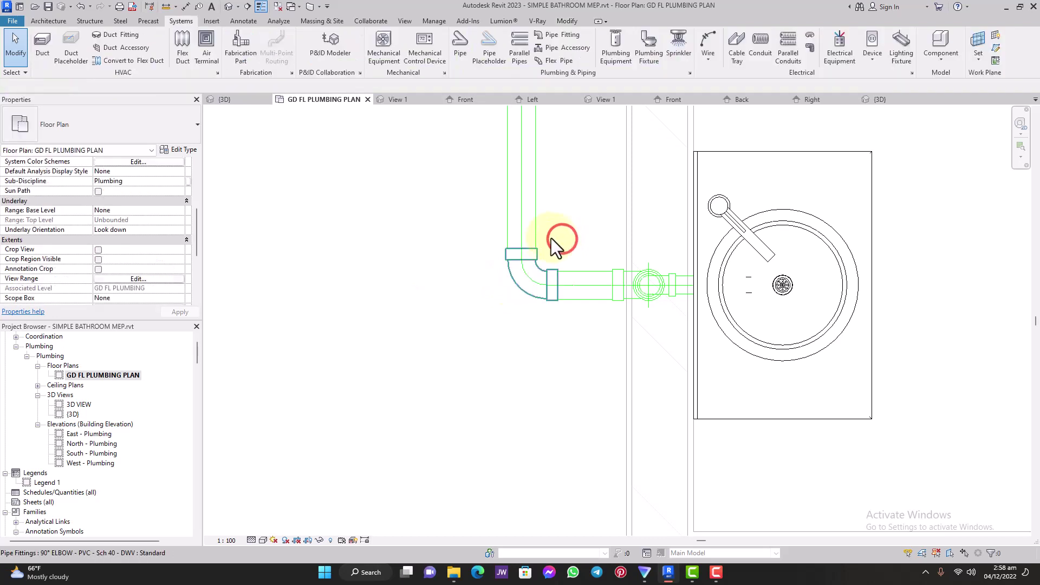
Extend the sink's long outside waste pipe past its corner elbow, and delete that elbow.
click(526, 235)
drag(520, 247, 522, 358)
click(557, 232)
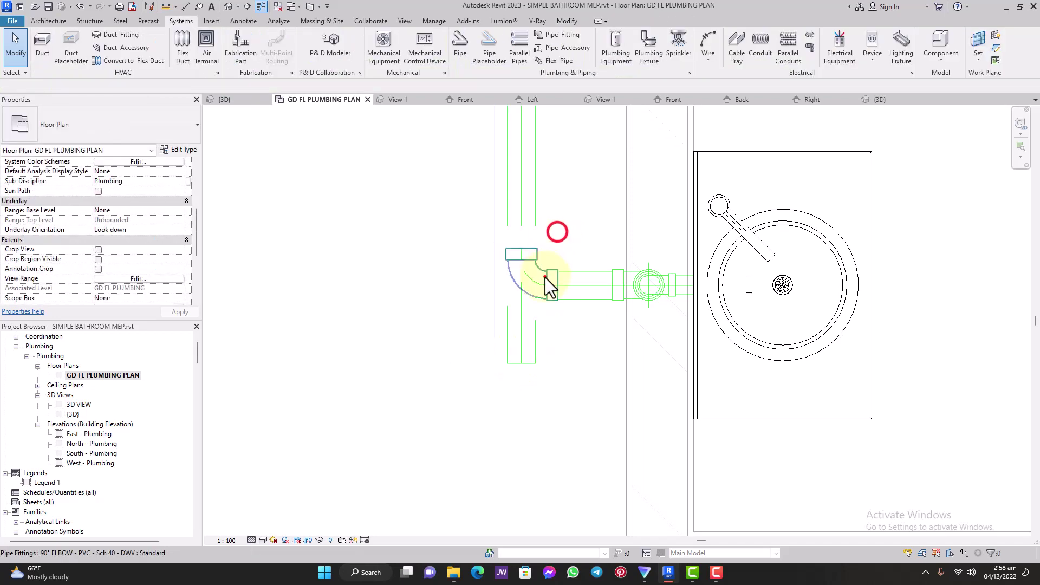
click(545, 277)
click(336, 61)
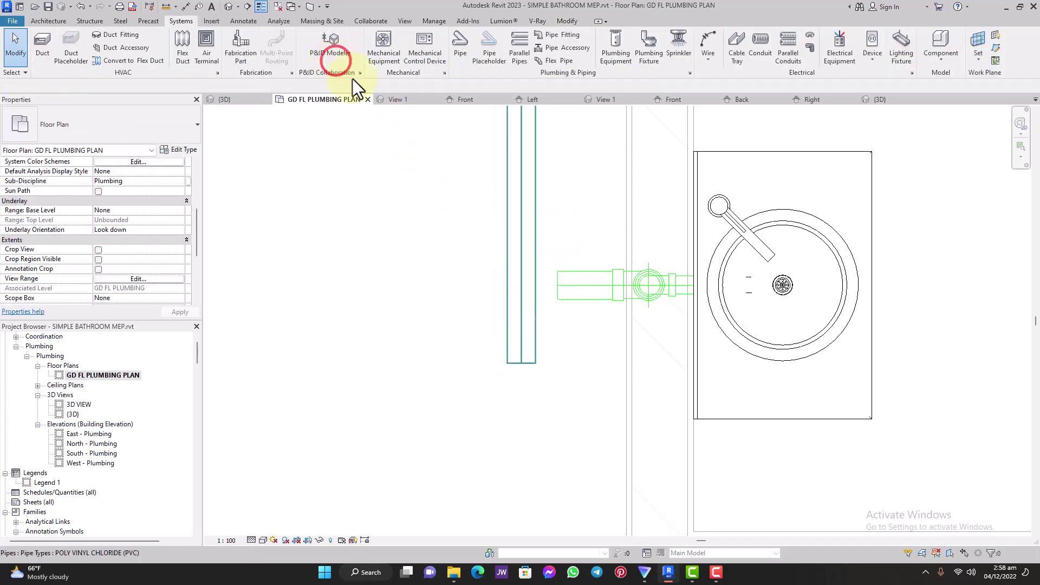
Extend the sink's short horizontal pipe into the long outside waste pipe to join them with a tee.
click(560, 295)
drag(558, 286, 534, 288)
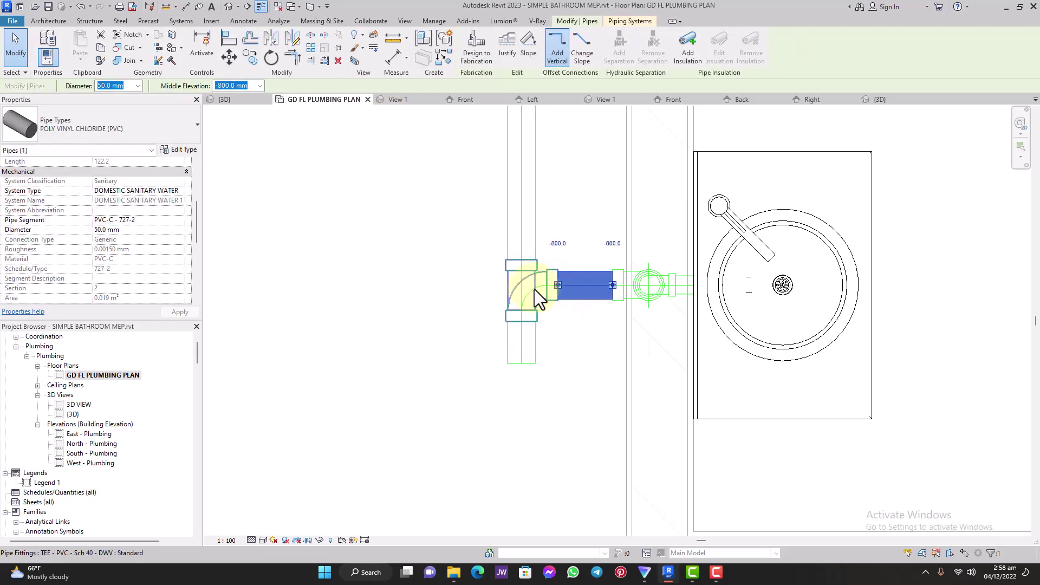
key(Escape)
Flip the sink's tee fitting so its branch curves toward the shower end of the long waste pipe.
scroll(565, 331, down, 3)
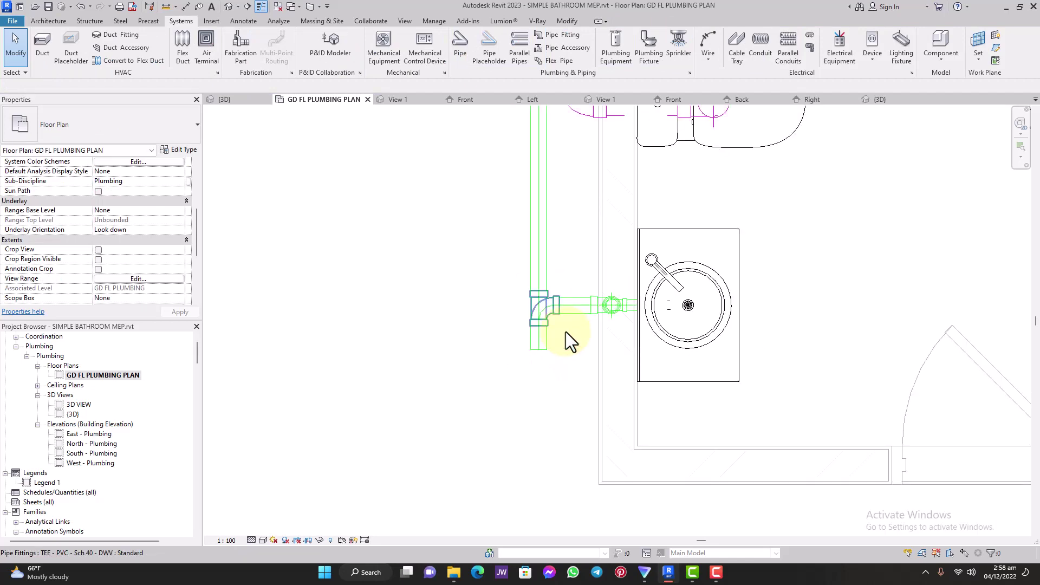
scroll(545, 321, up, 4)
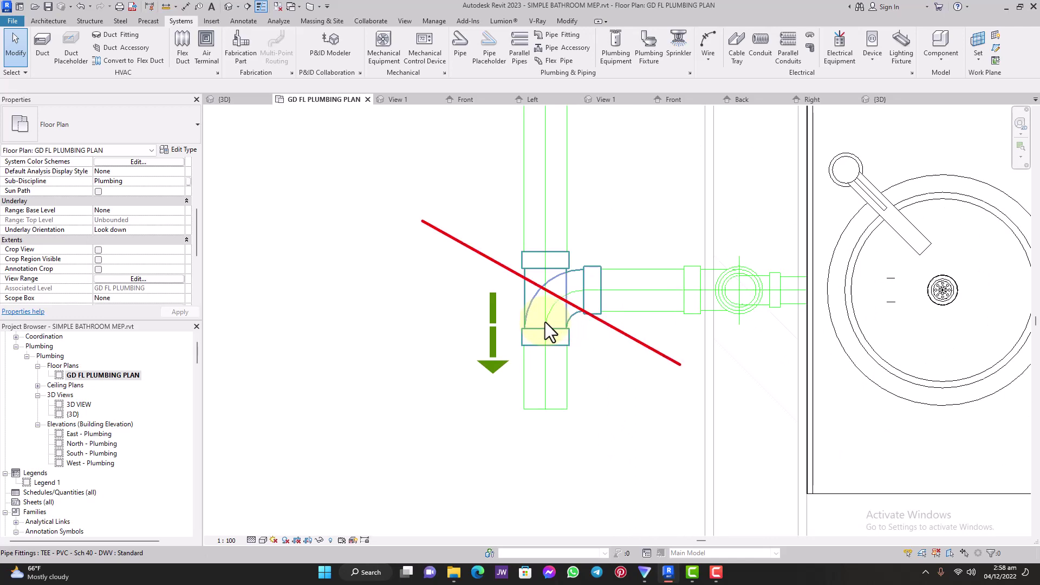
click(545, 322)
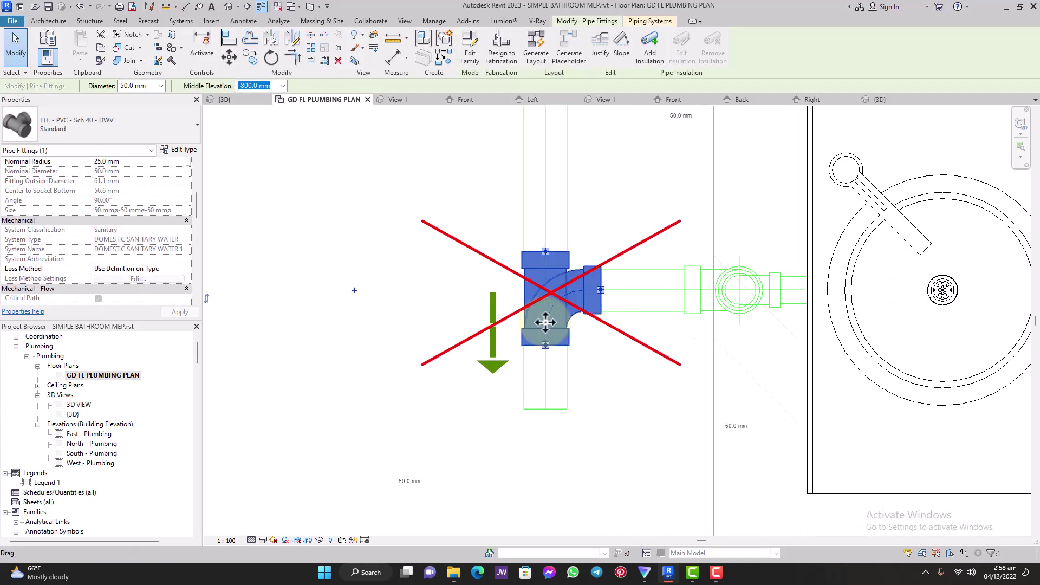
scroll(545, 323, down, 4)
scroll(545, 323, down, 2)
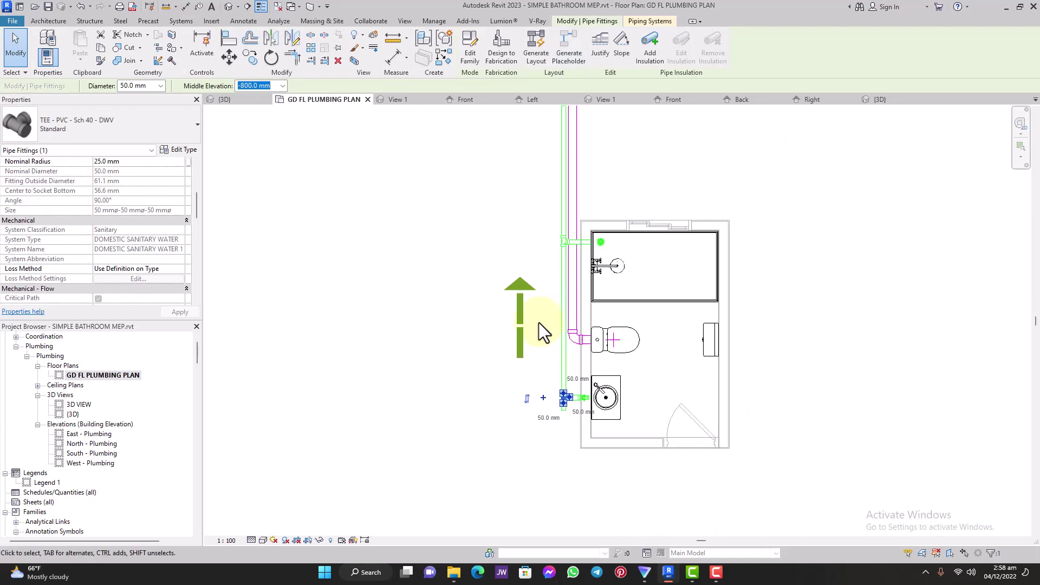
scroll(538, 323, up, 3)
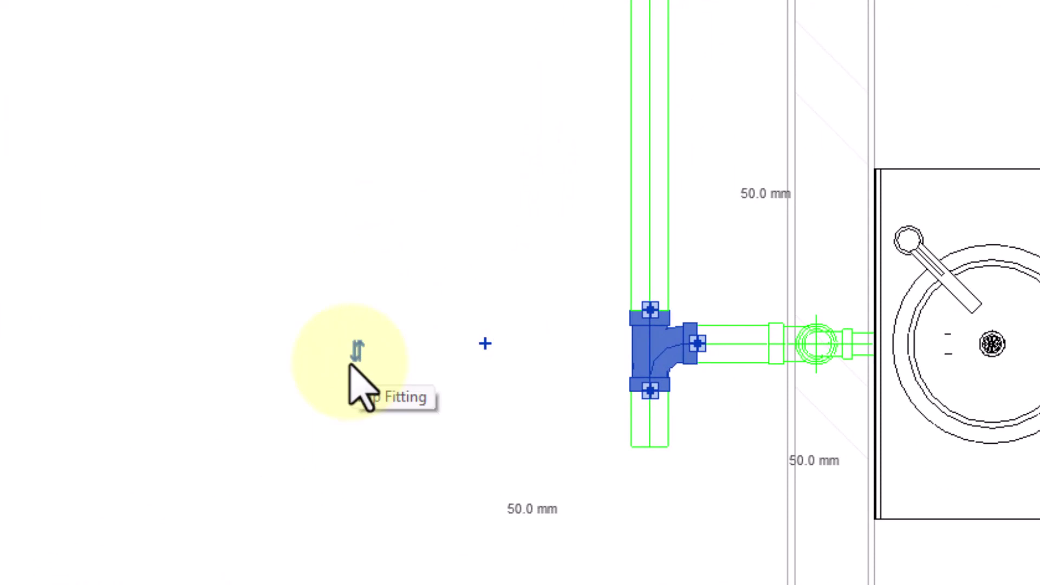
click(352, 359)
click(478, 422)
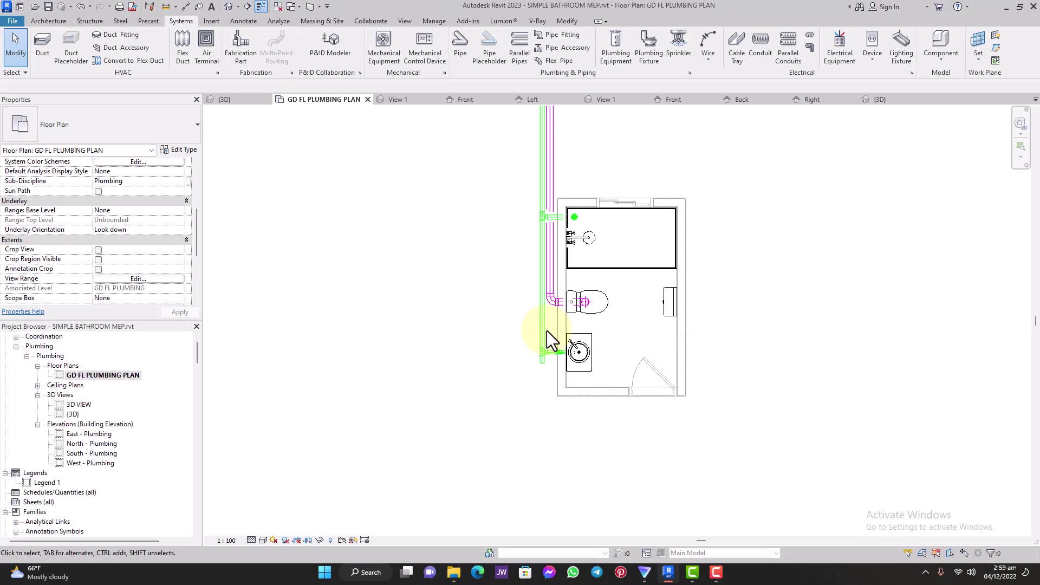
Create a building section outside the piping, running past the toilet and sink and facing the bathroom, and open its view.
click(247, 6)
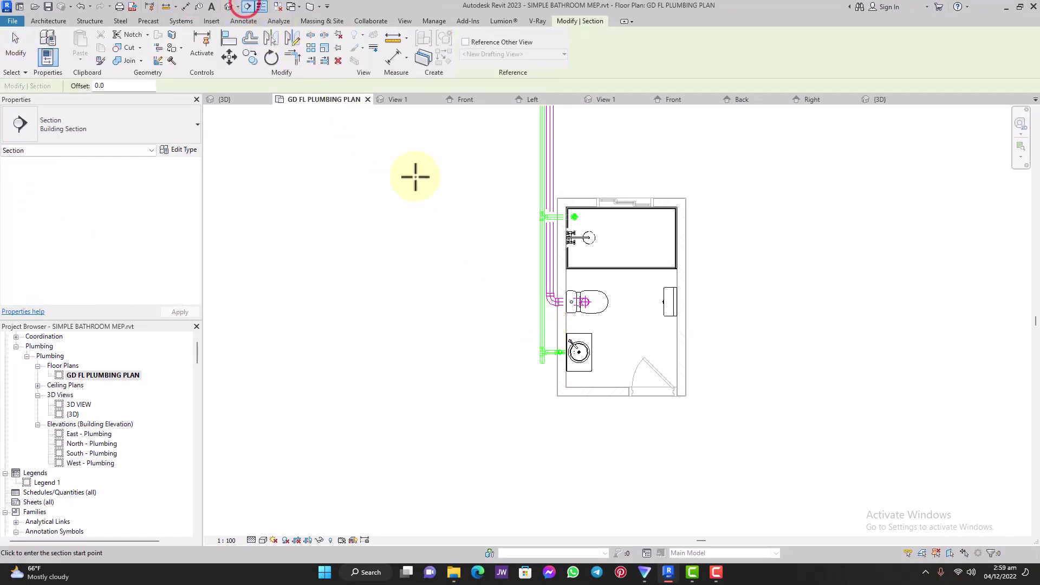
click(516, 279)
click(516, 420)
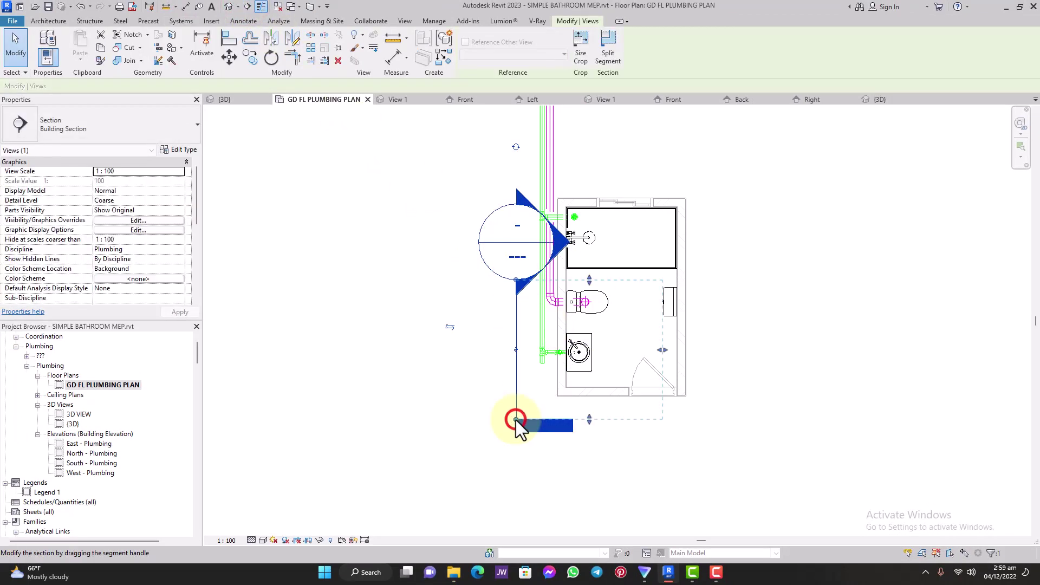
click(724, 326)
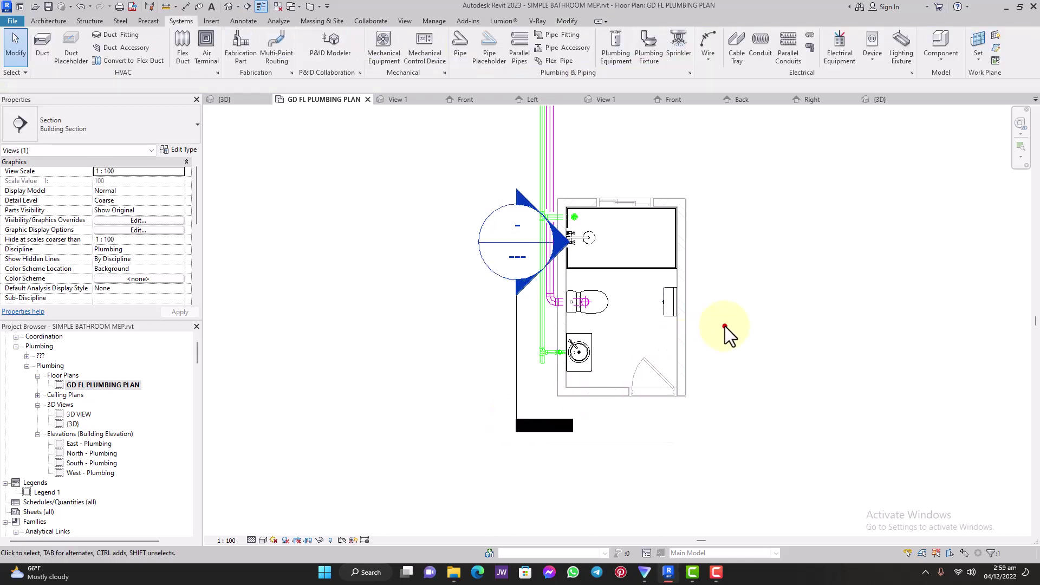
double_click(566, 246)
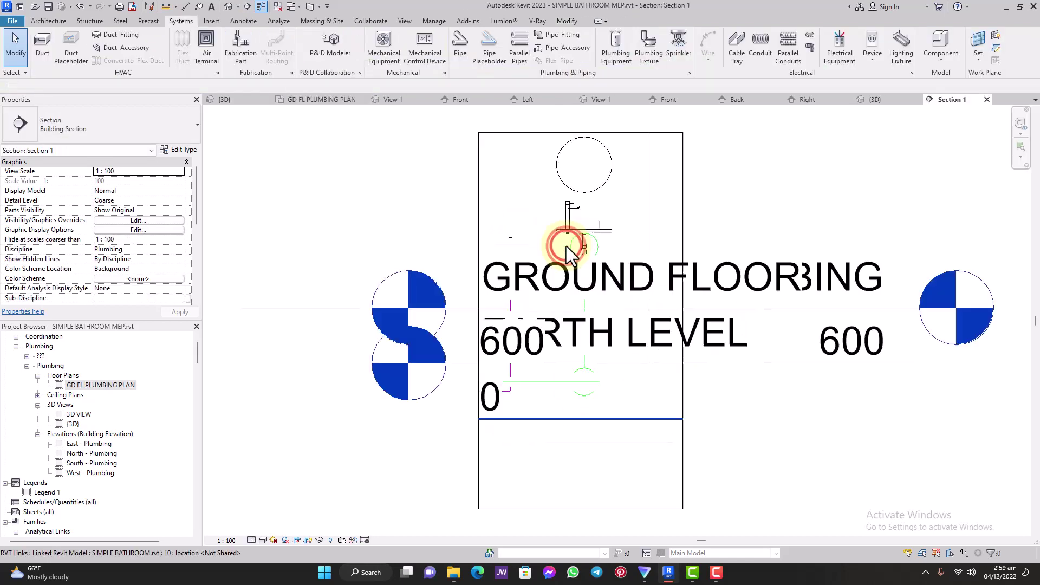
Hide the whole levels category in the section view.
right_click(760, 290)
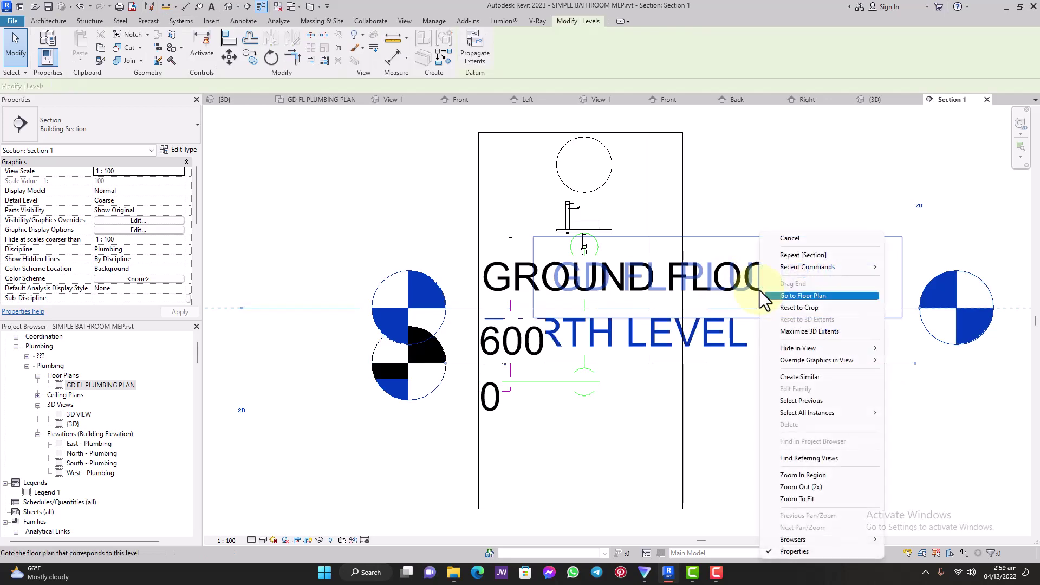
mouse_move(823, 349)
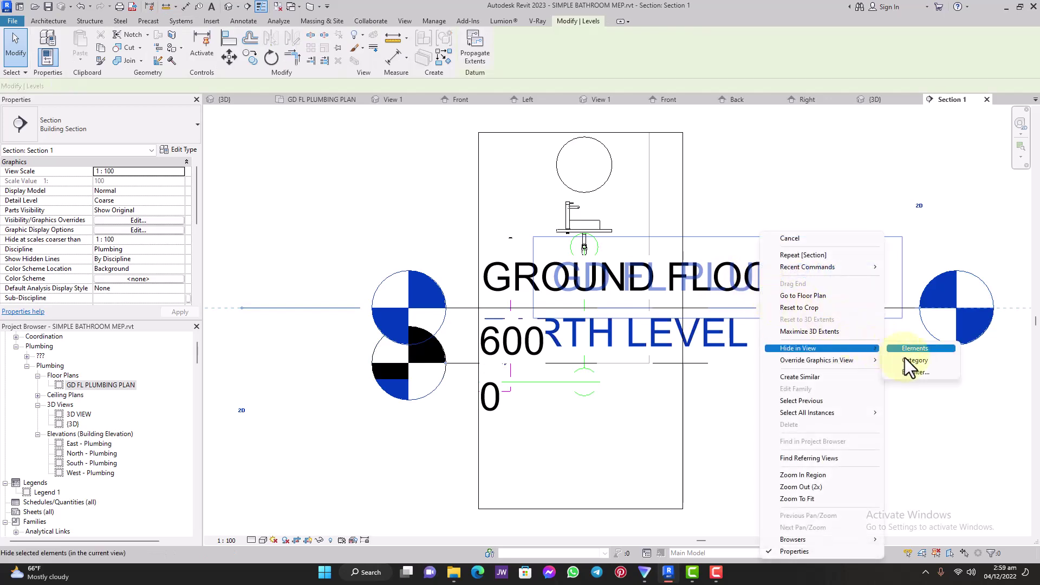
click(905, 357)
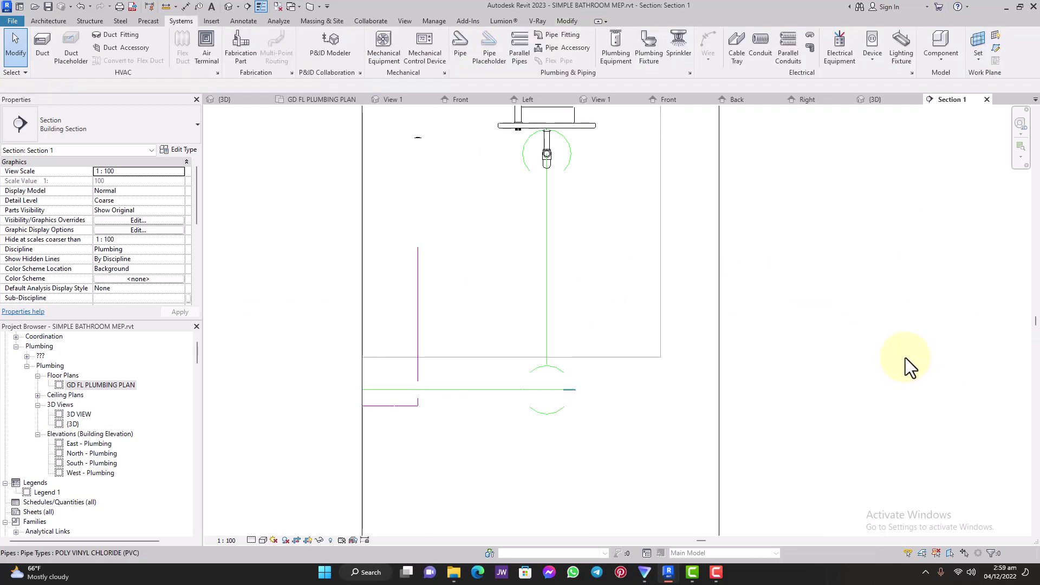
Set the section view's detail level to Fine.
click(250, 539)
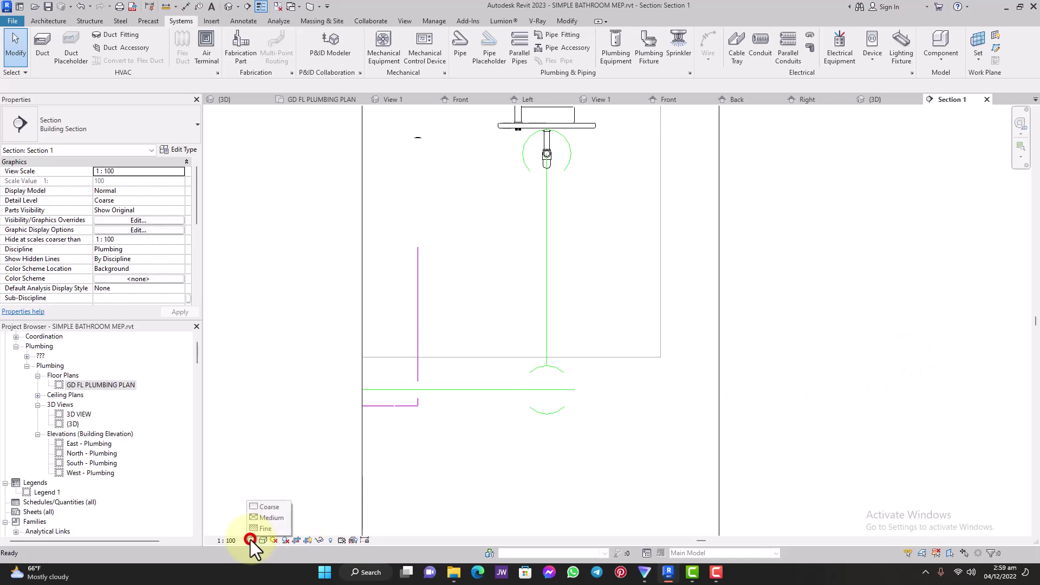
click(604, 370)
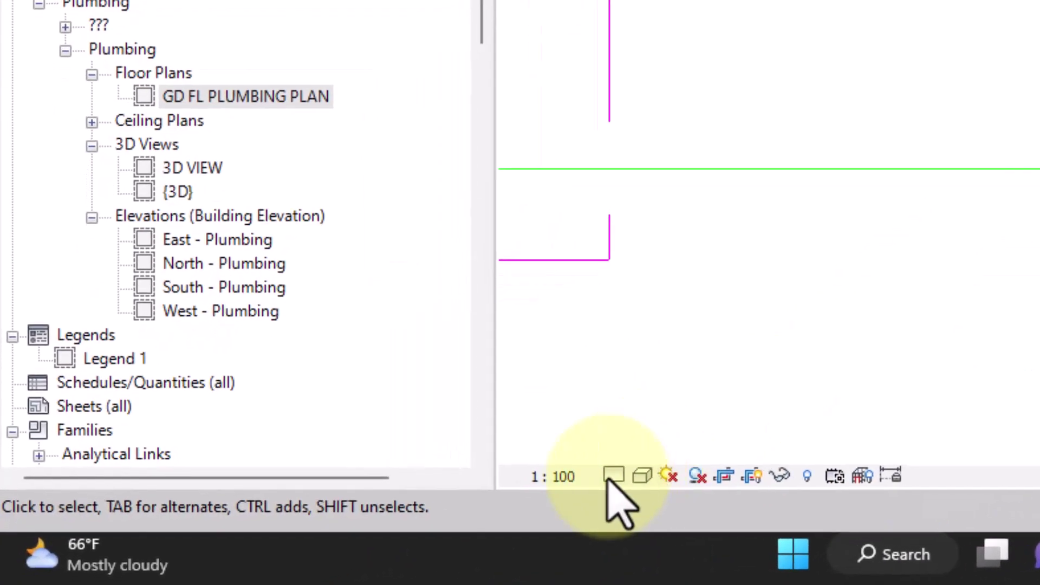
click(610, 477)
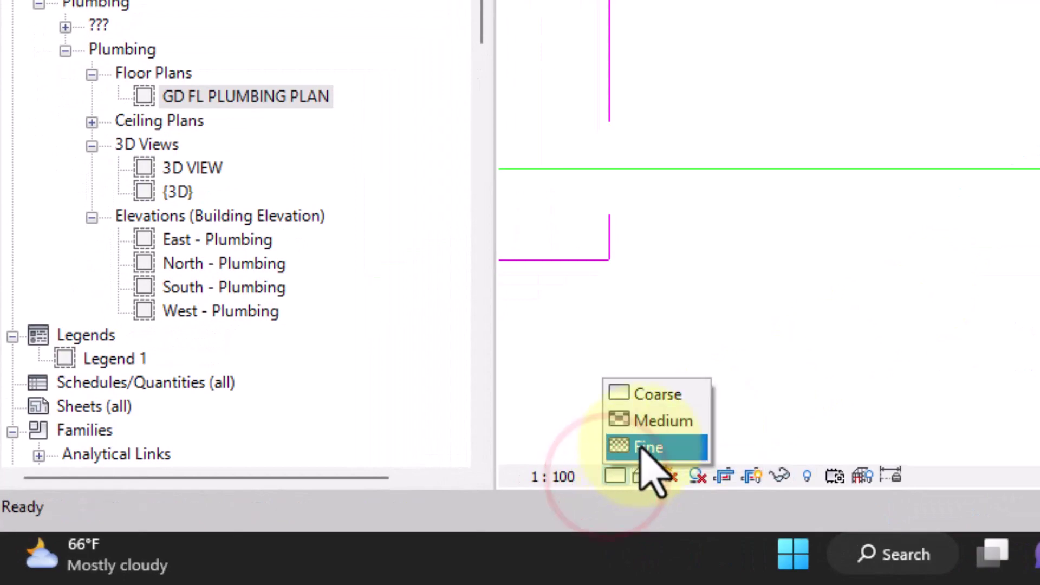
click(644, 448)
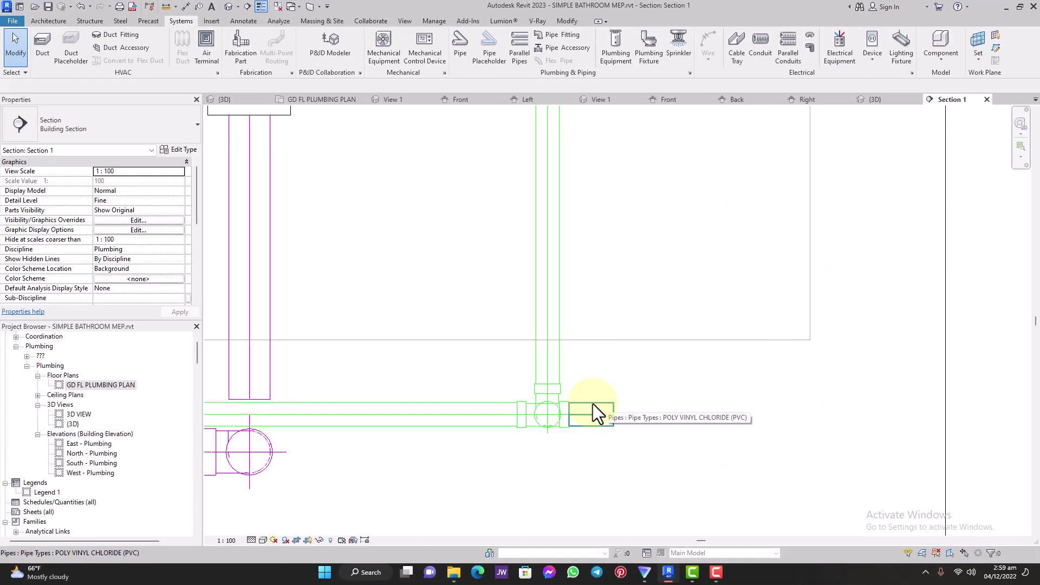
Draw a 50 mm pipe rising at 45° from the open end beyond the sink's tee, and move it farther from the tee.
scroll(619, 440, down, 2)
scroll(619, 440, up, 4)
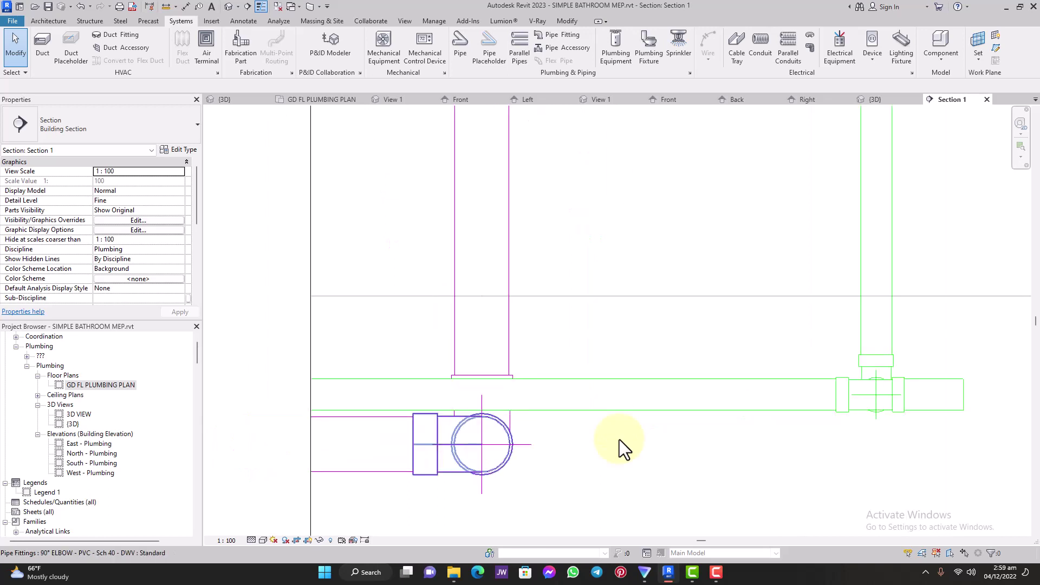
scroll(619, 439, down, 3)
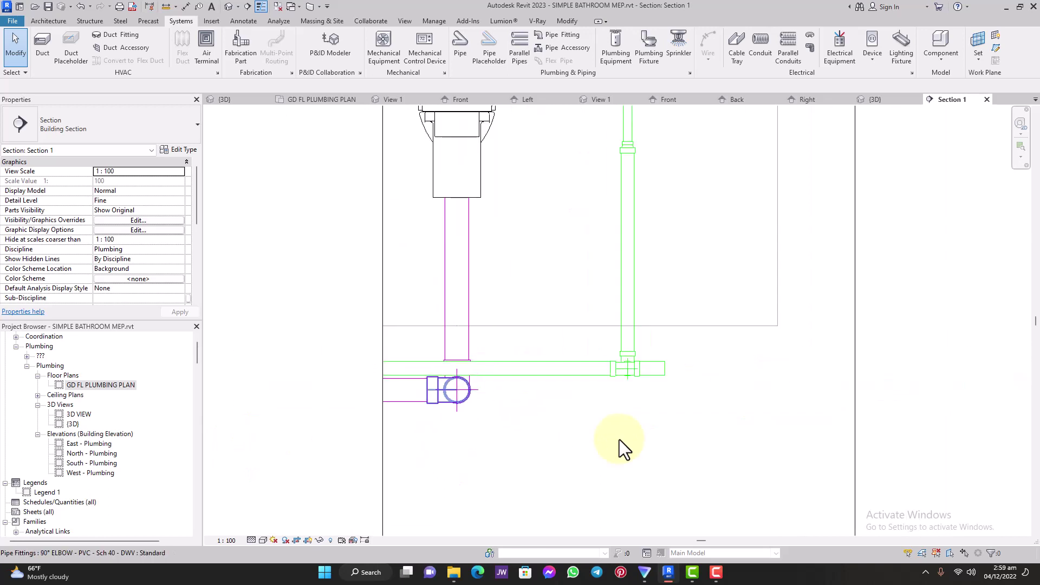
scroll(619, 440, down, 2)
scroll(580, 391, up, 4)
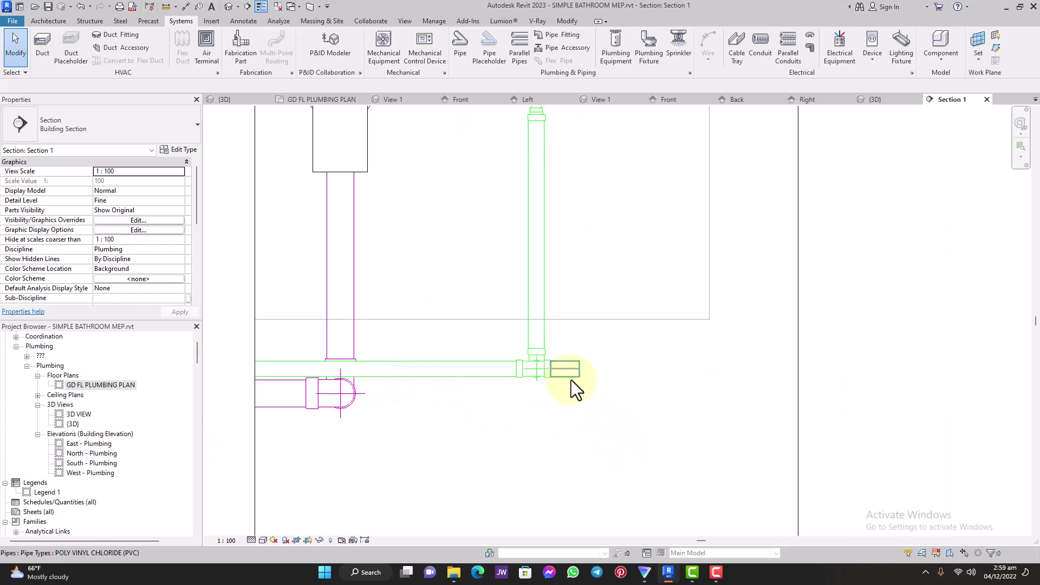
click(570, 379)
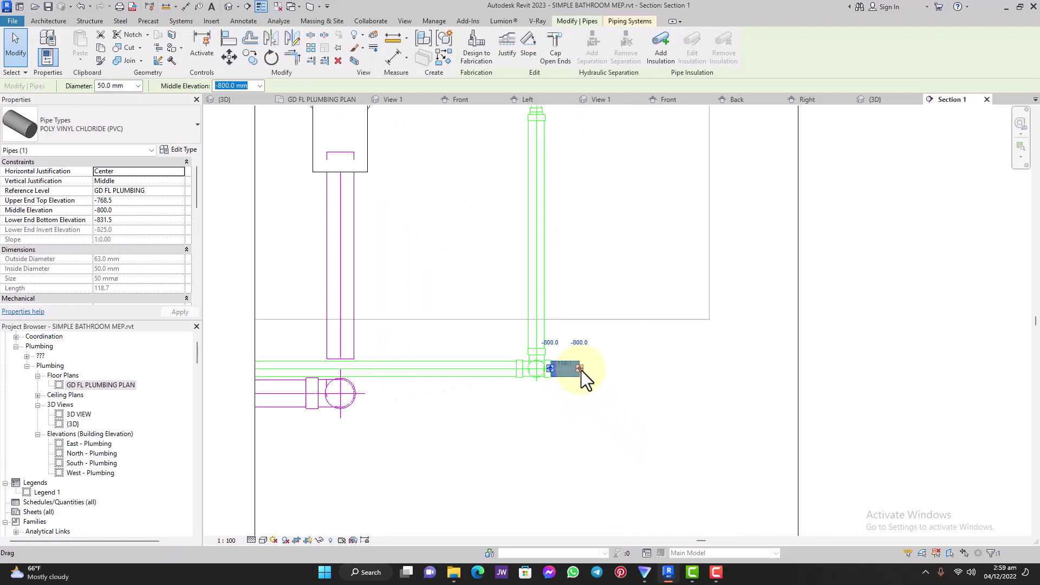
right_click(580, 369)
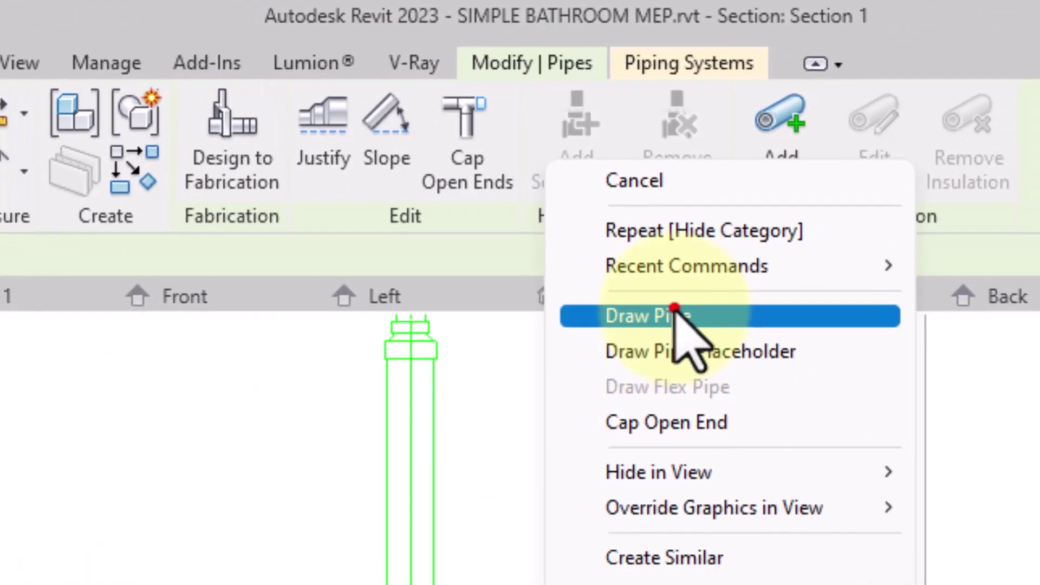
click(674, 314)
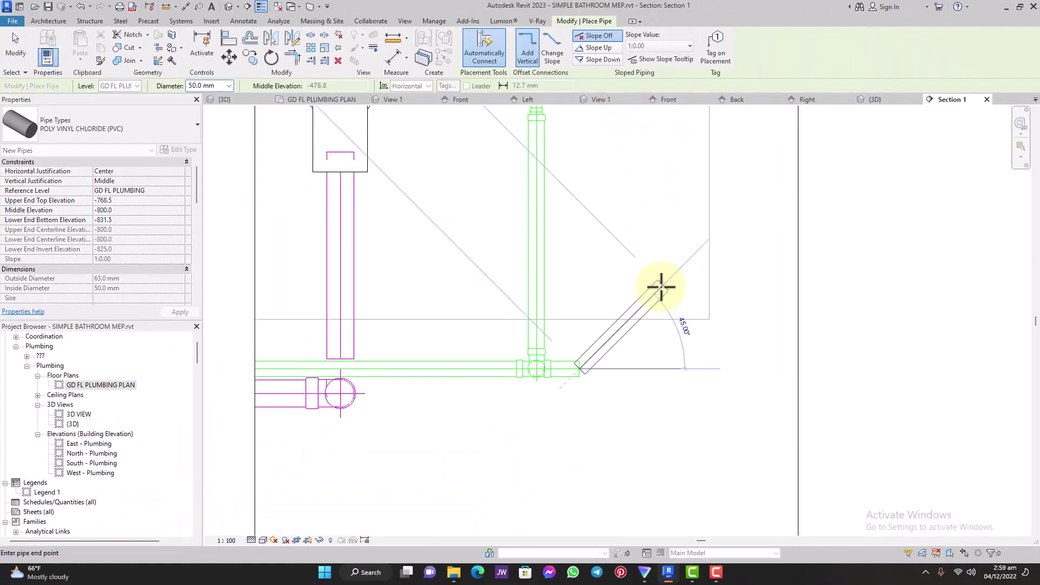
click(661, 287)
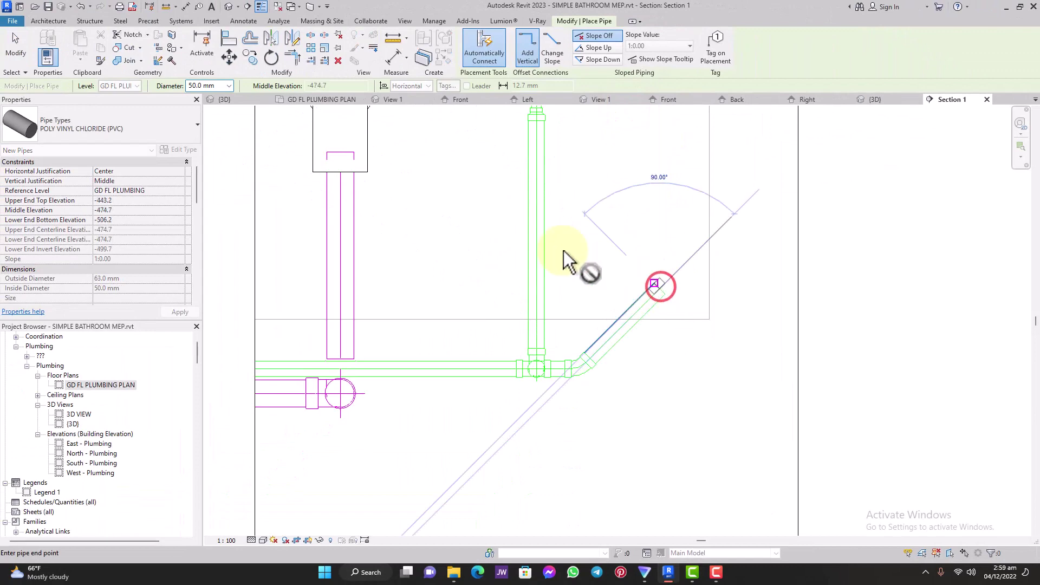
click(16, 53)
click(610, 341)
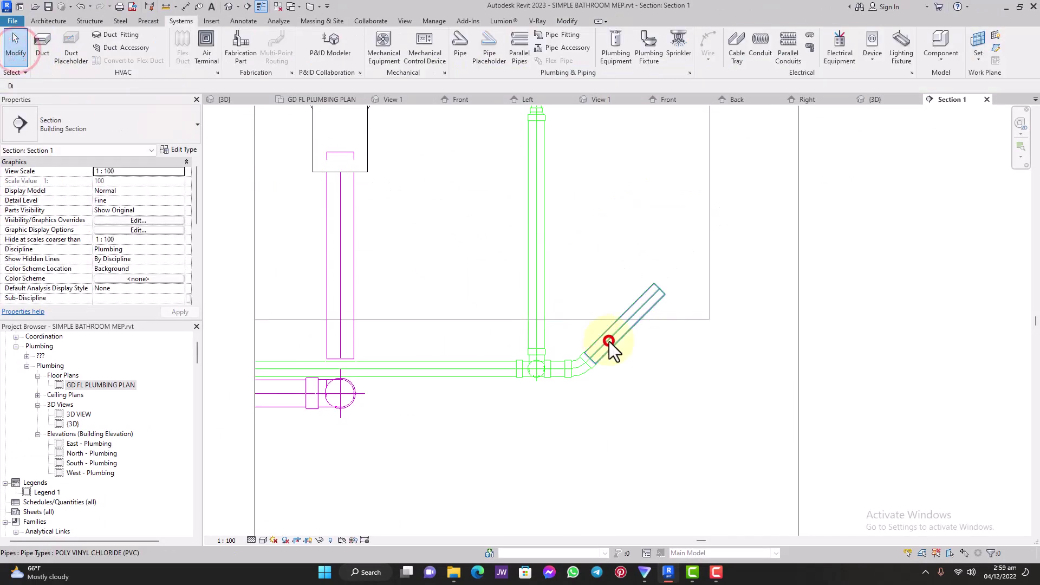
click(710, 356)
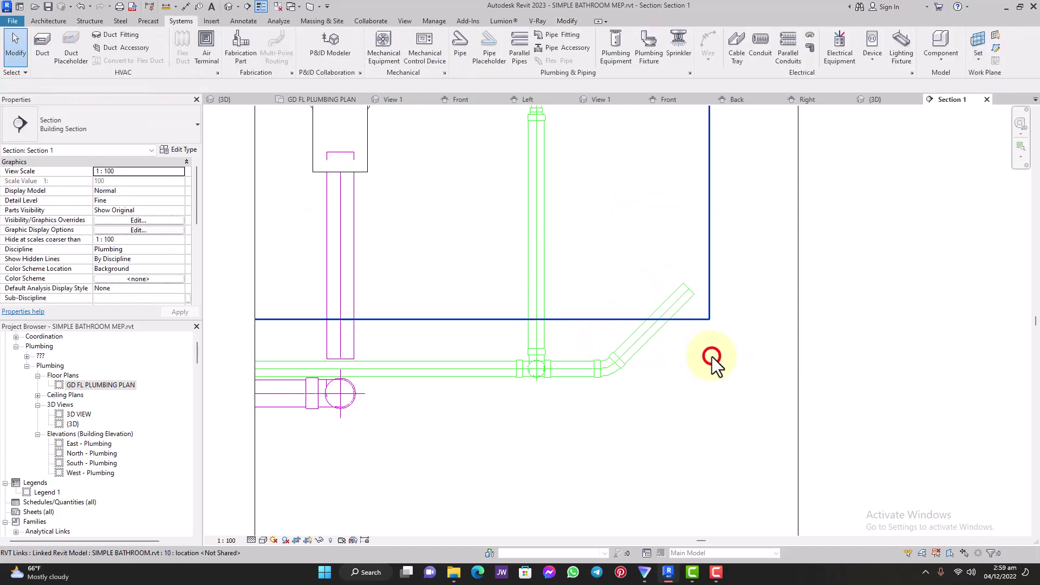
Cap the open upper end of the 50 mm angled pipe beyond the sink's tee and select the new cap.
scroll(698, 333, up, 2)
click(681, 304)
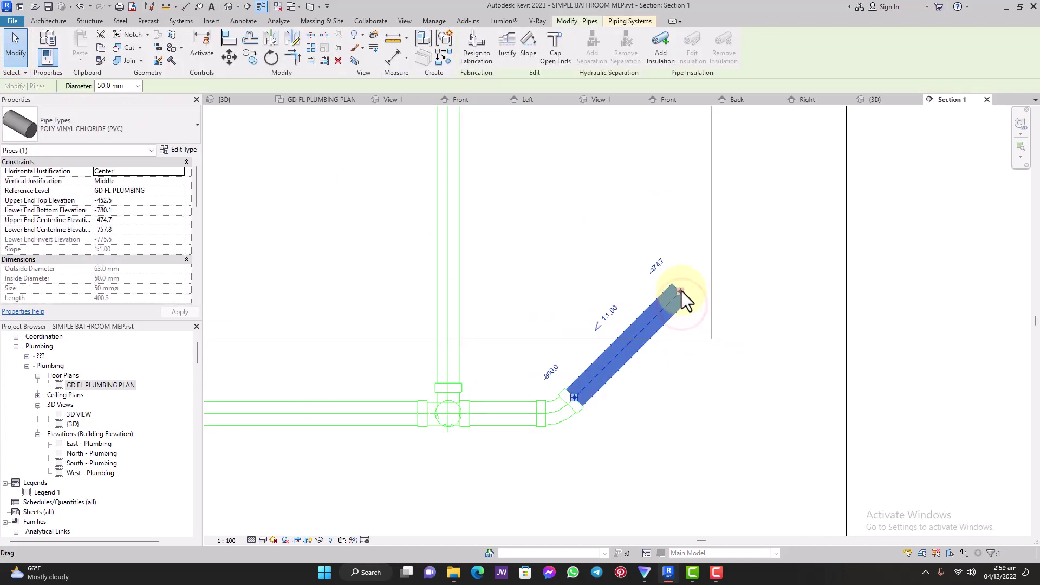
right_click(682, 291)
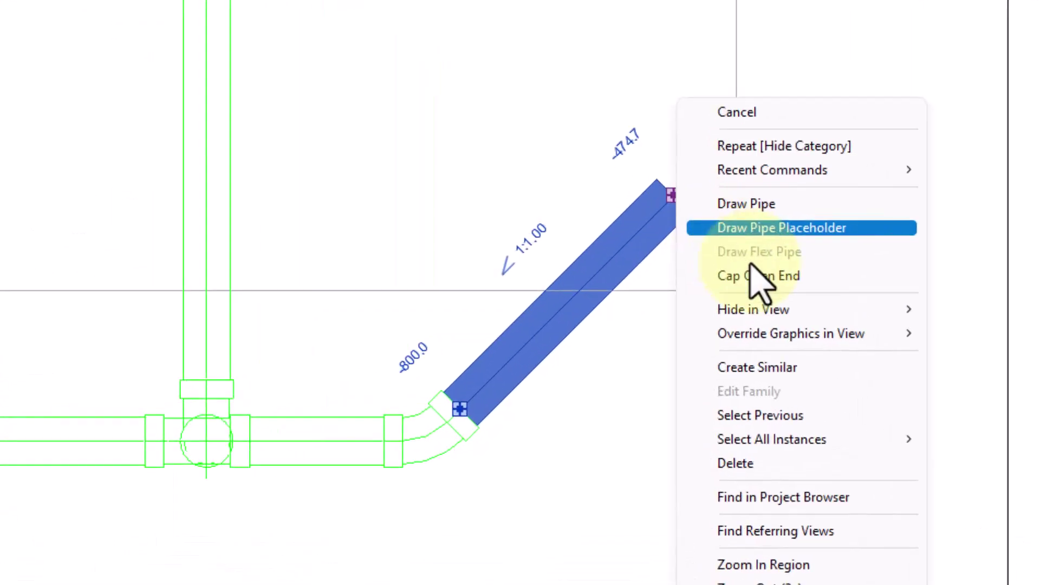
click(758, 276)
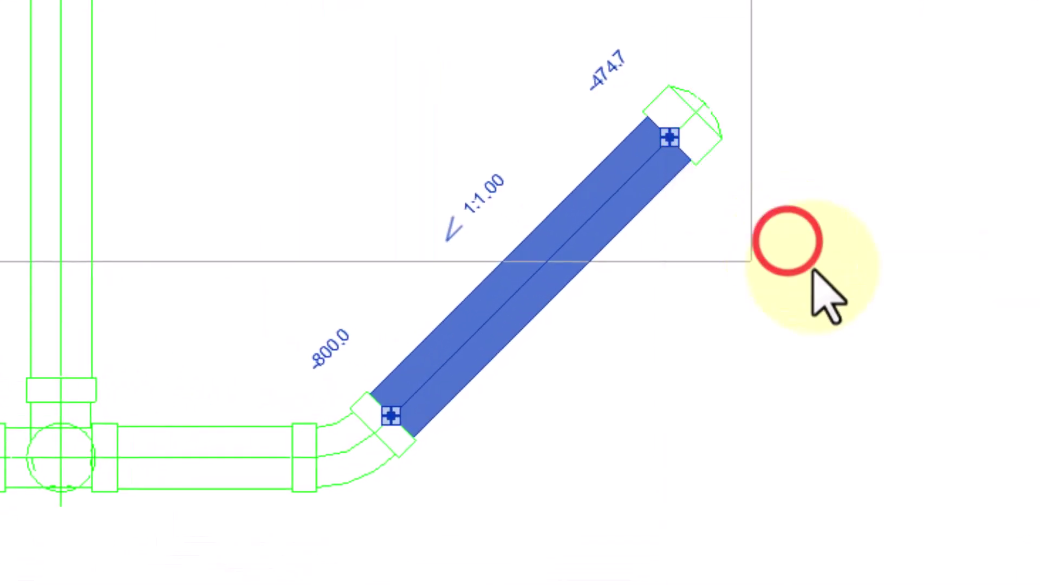
click(798, 310)
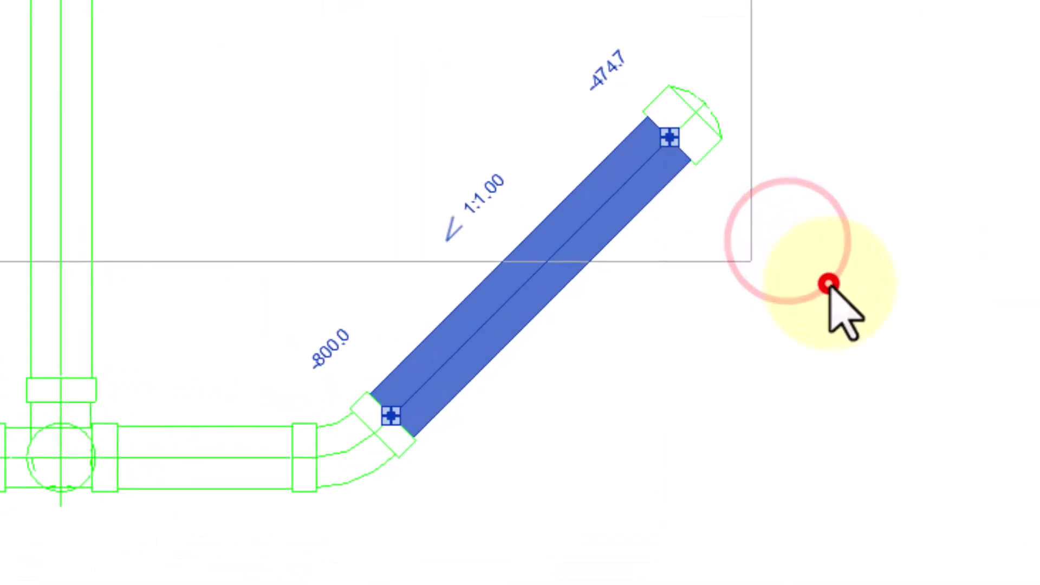
click(698, 137)
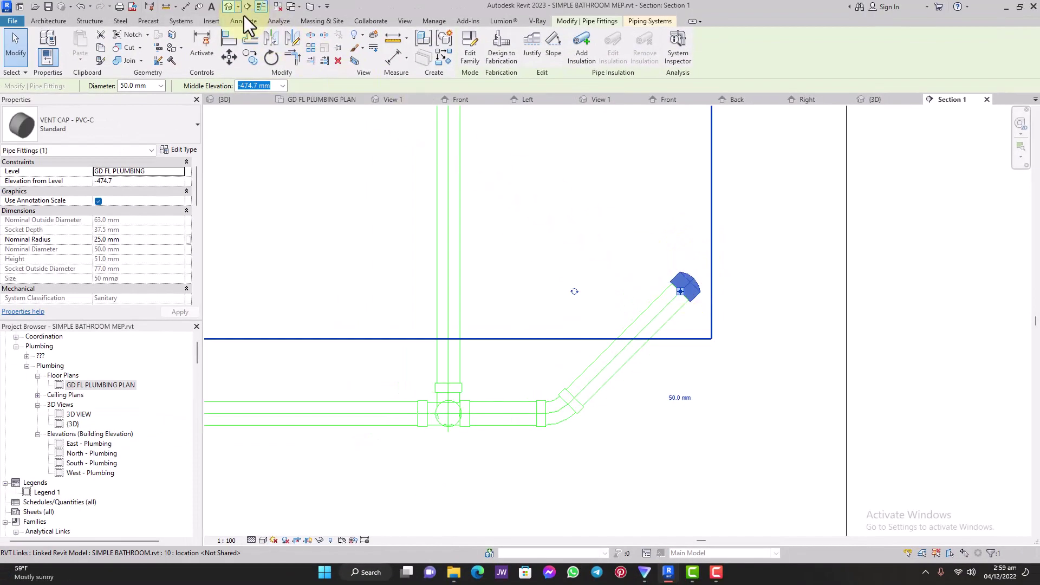
Open the default 3D view and examine the capped angled pipe and the outside drain runs from the pipe side.
click(228, 7)
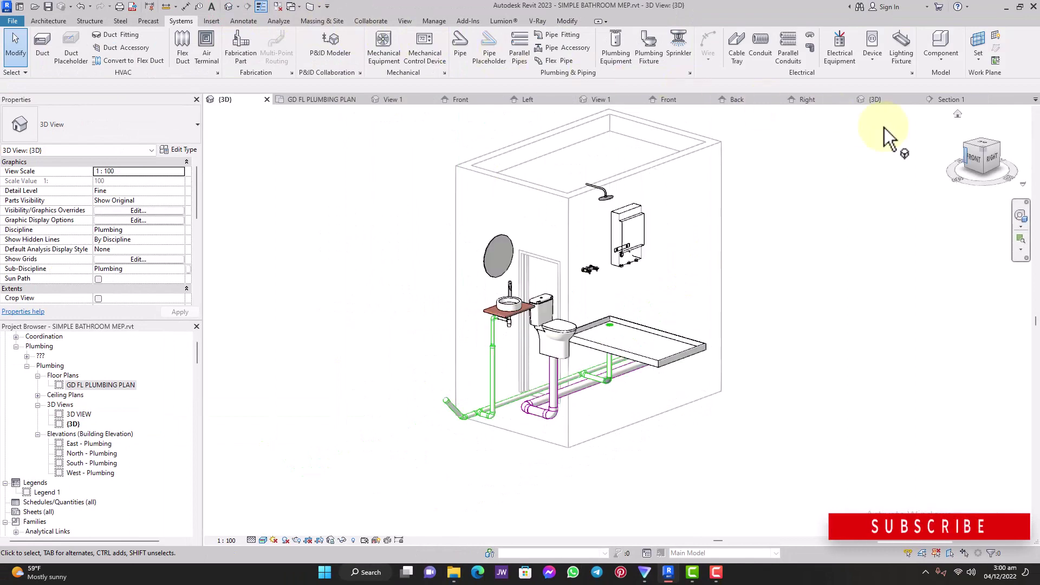
click(964, 143)
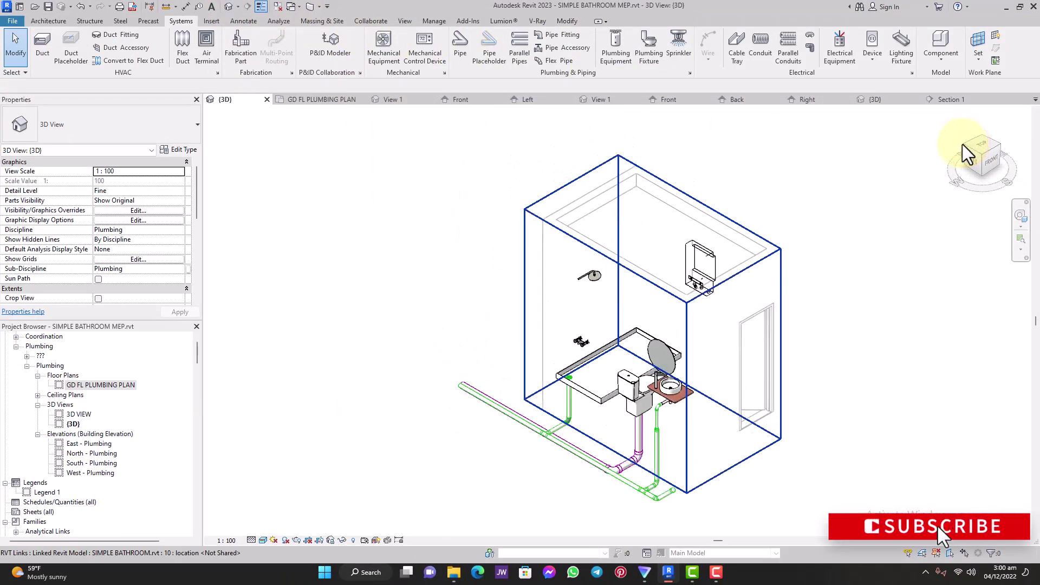
scroll(678, 401, up, 5)
scroll(675, 398, up, 3)
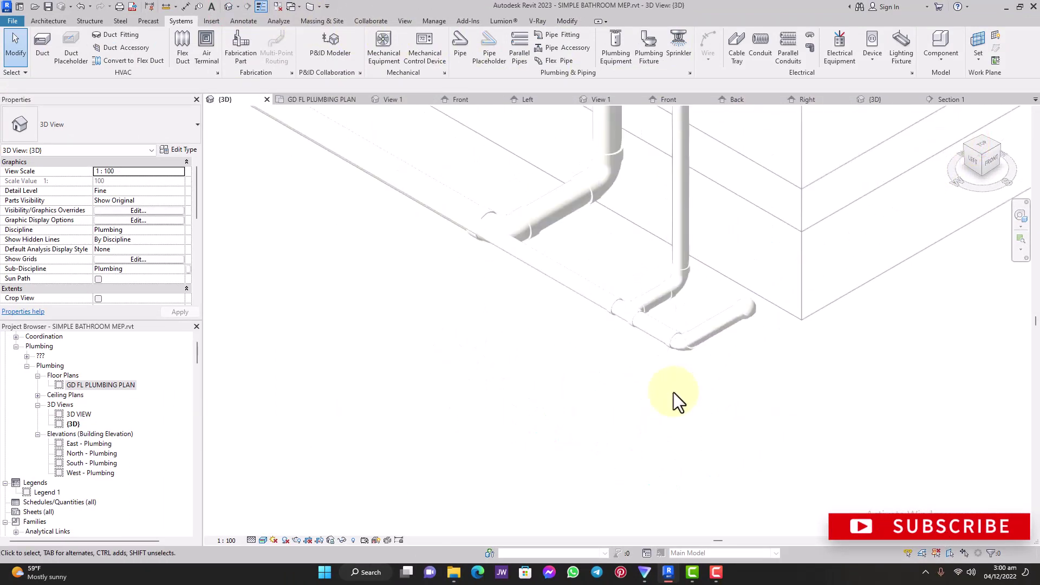
scroll(695, 357, down, 1)
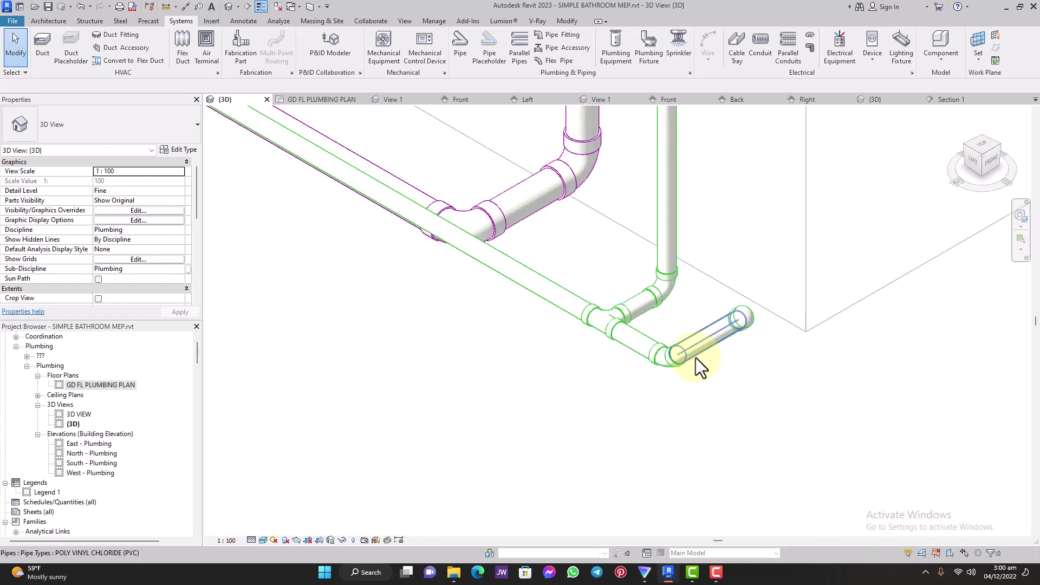
scroll(544, 396, down, 4)
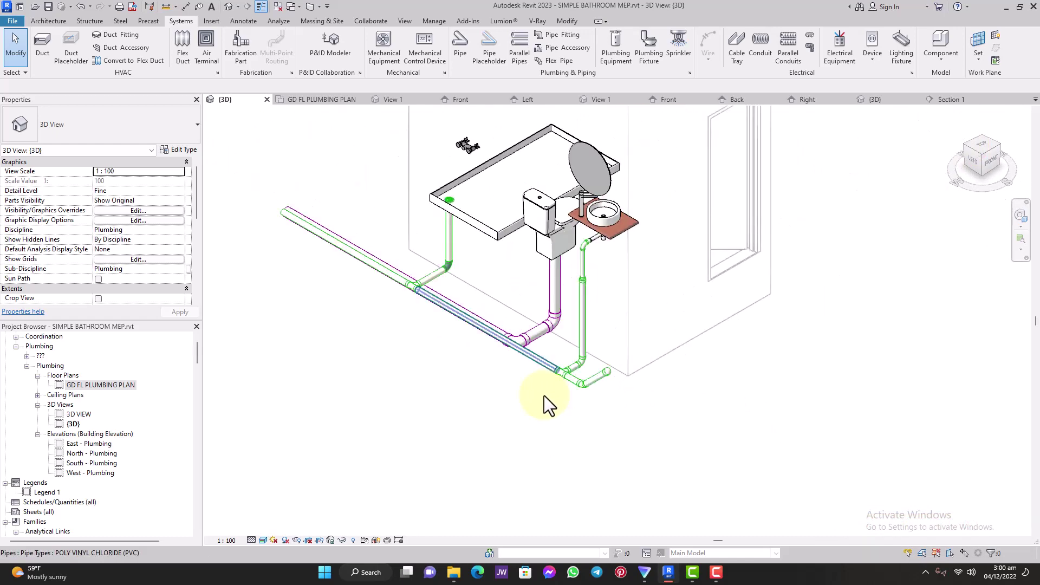
scroll(615, 418, up, 2)
scroll(651, 430, up, 2)
scroll(651, 430, up, 5)
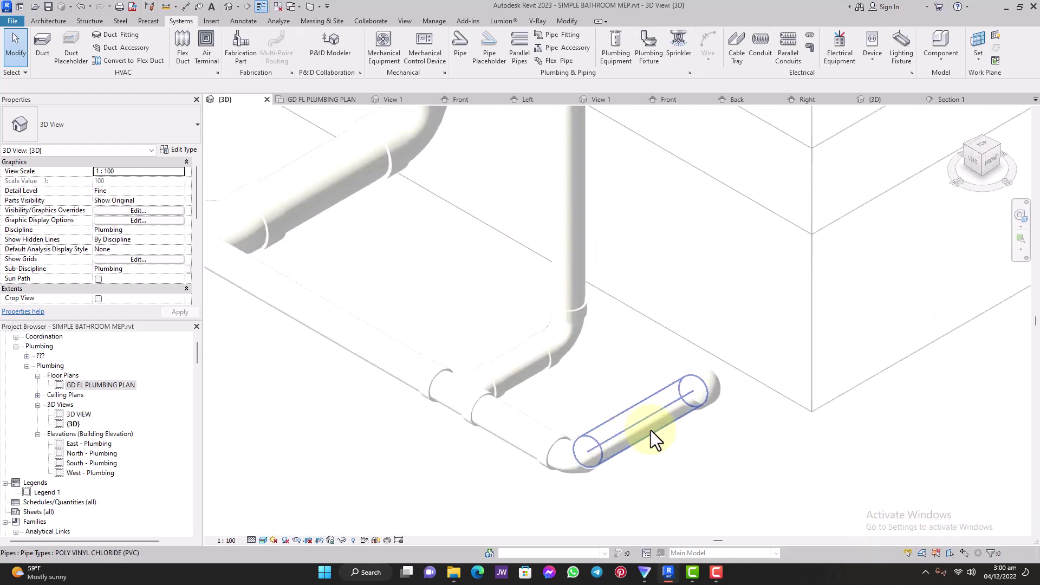
Delete the cap from the end of the 50 mm angled pipe and undo the deletion.
click(713, 401)
key(Delete)
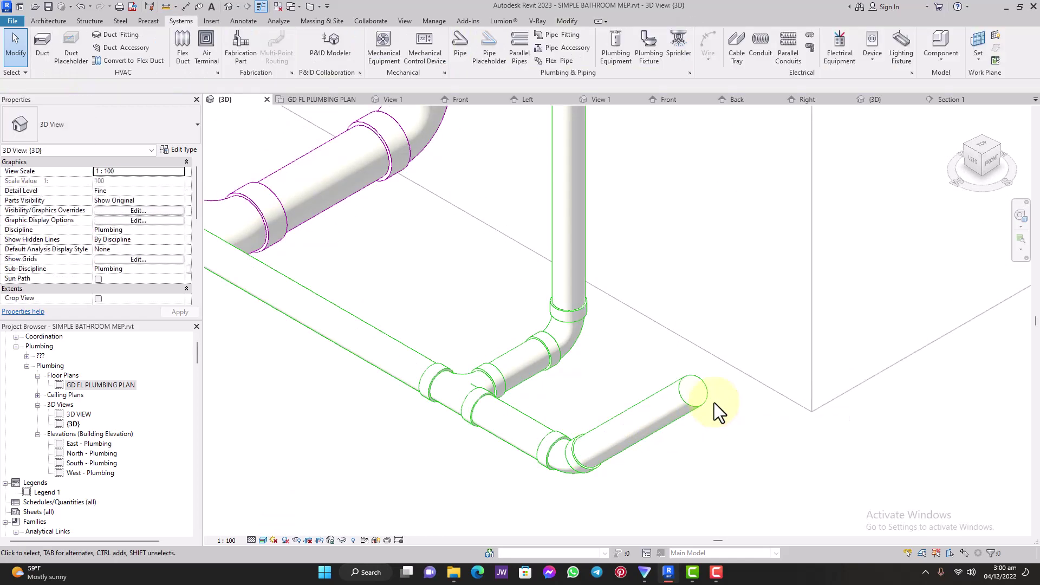
scroll(714, 402, down, 2)
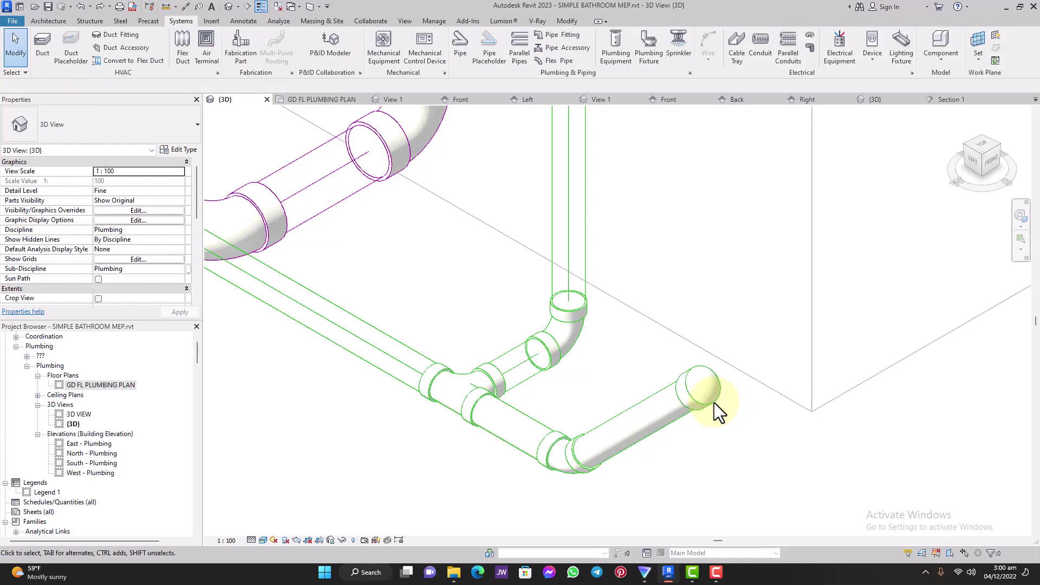
Open the GD FL PLUMBING PLAN floor plan and delete the 90° elbow joining the toilet's branch to the outside soil pipe.
scroll(725, 431, down, 3)
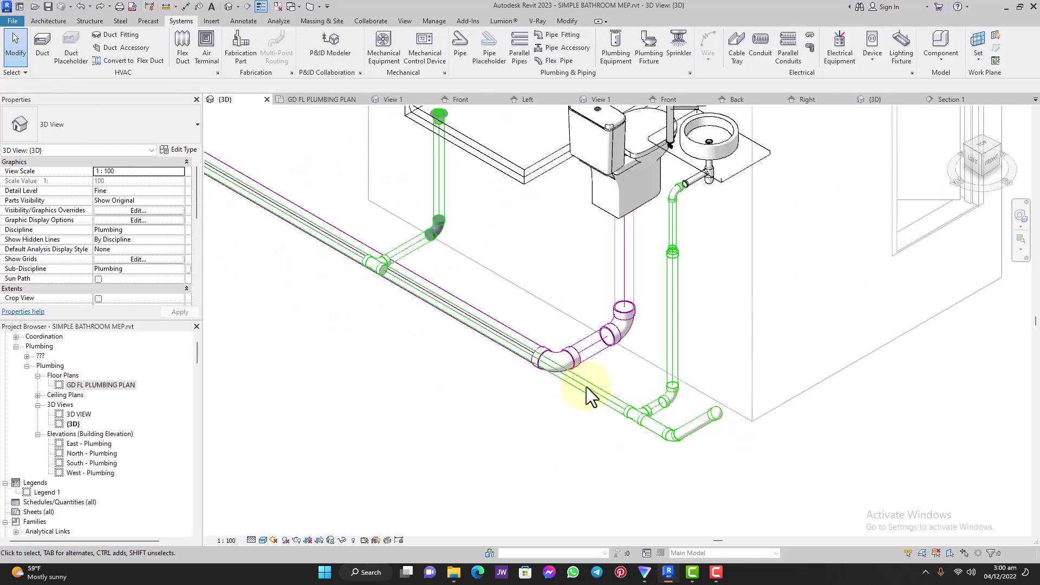
scroll(566, 380, up, 4)
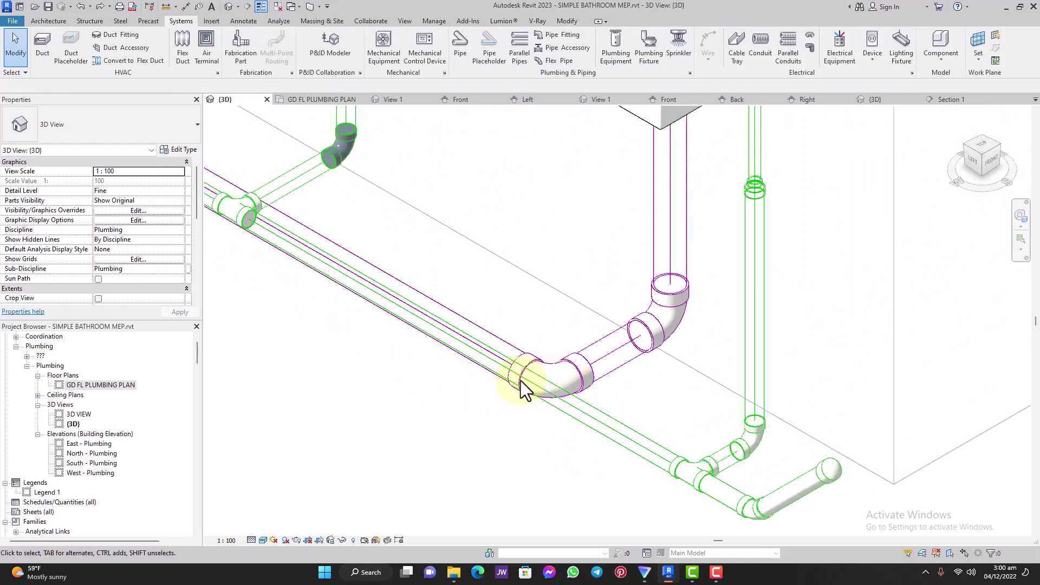
double_click(84, 383)
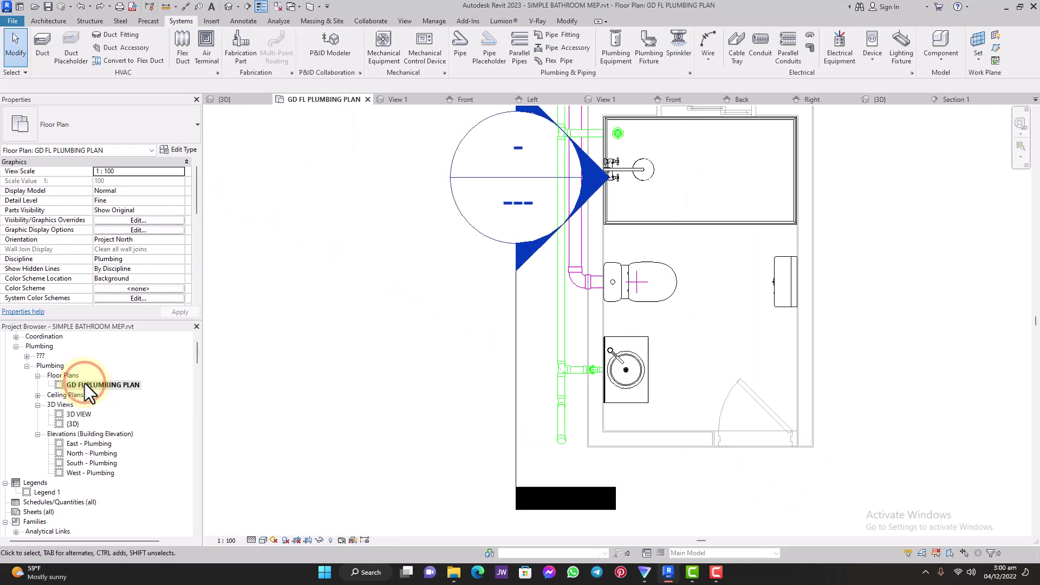
click(586, 268)
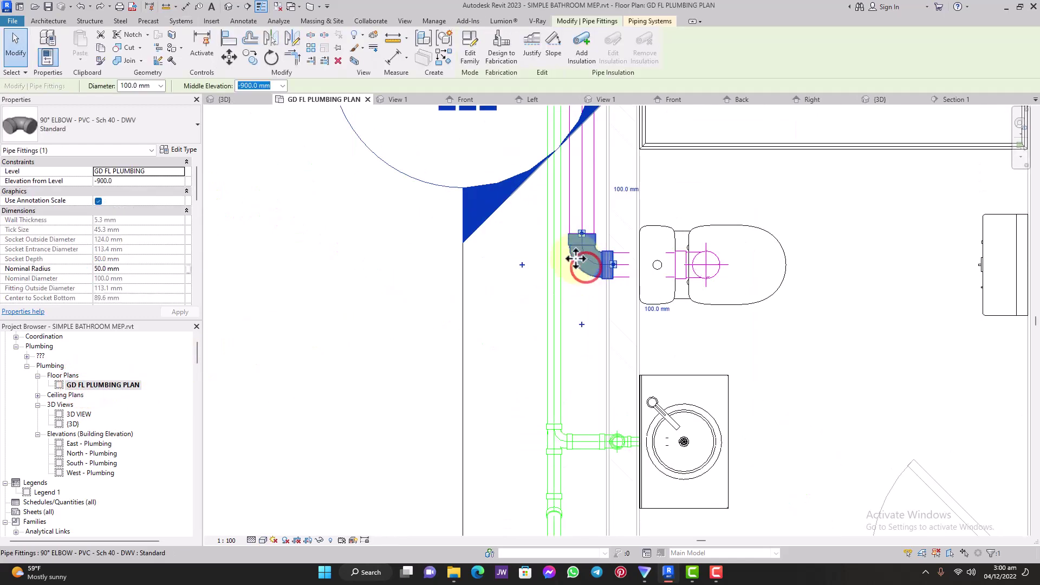
click(338, 60)
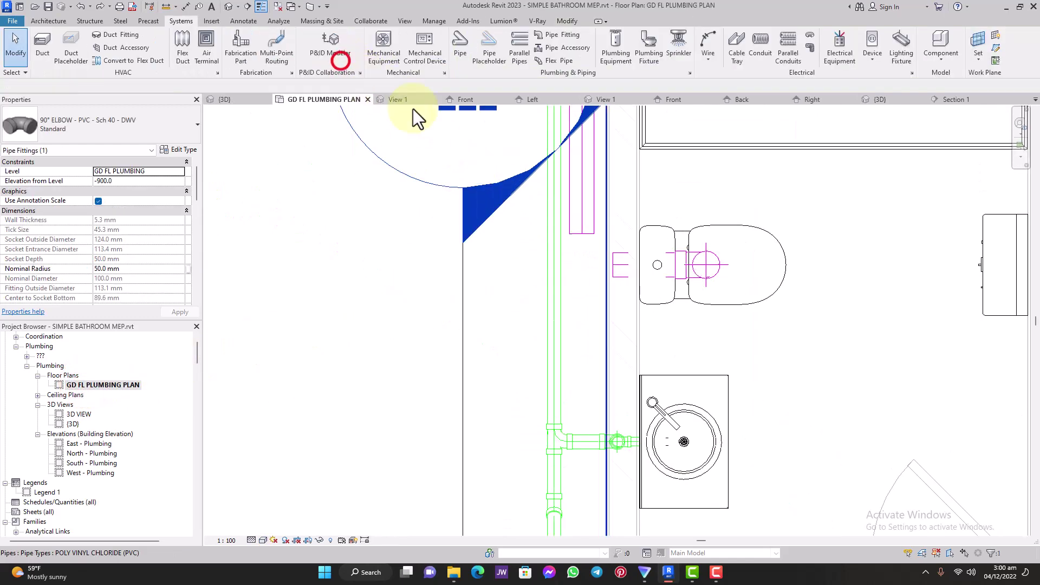
Extend the outside soil pipe's open end straight past the toilet's branch, toward the sink.
click(582, 234)
drag(581, 234, 586, 262)
click(578, 330)
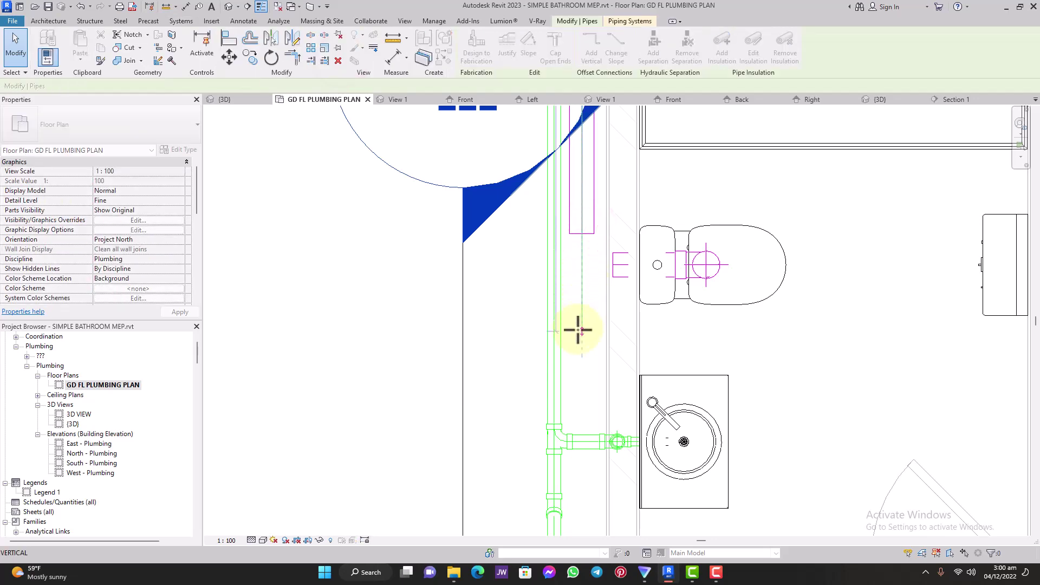
click(580, 326)
Extend the toilet's 100 mm branch pipe to the outside soil pipe so that they join with a tee.
scroll(615, 288, up, 2)
click(624, 279)
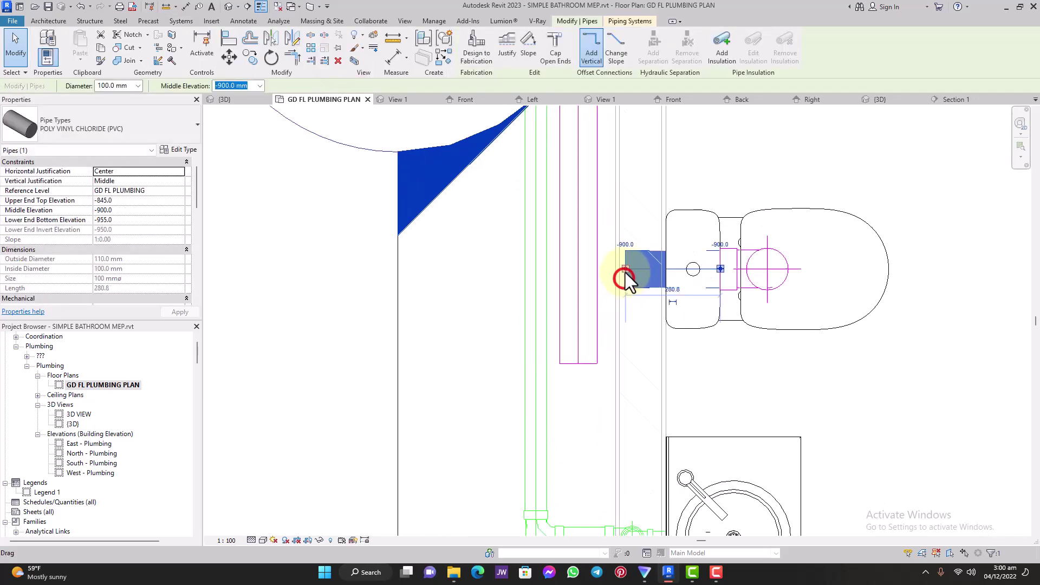
drag(624, 278, 599, 274)
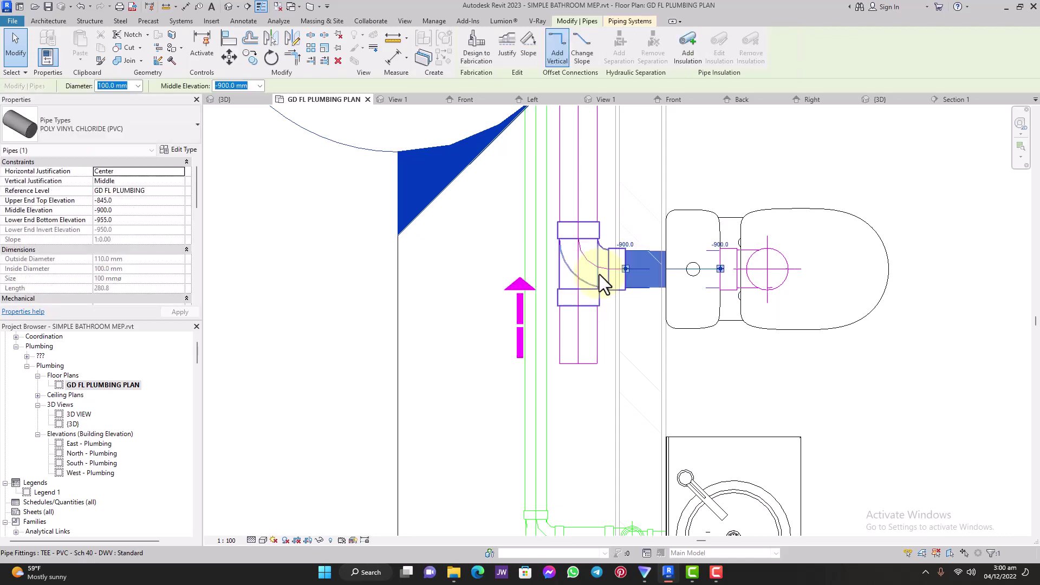
Move the building section along its own line toward the shower end and open its view.
scroll(599, 274, down, 2)
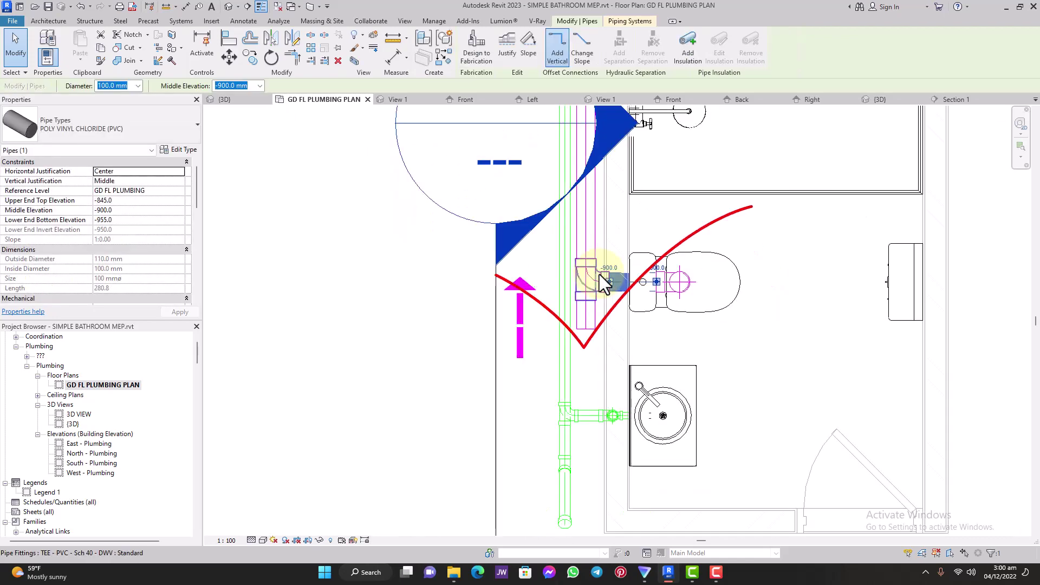
scroll(587, 291, down, 2)
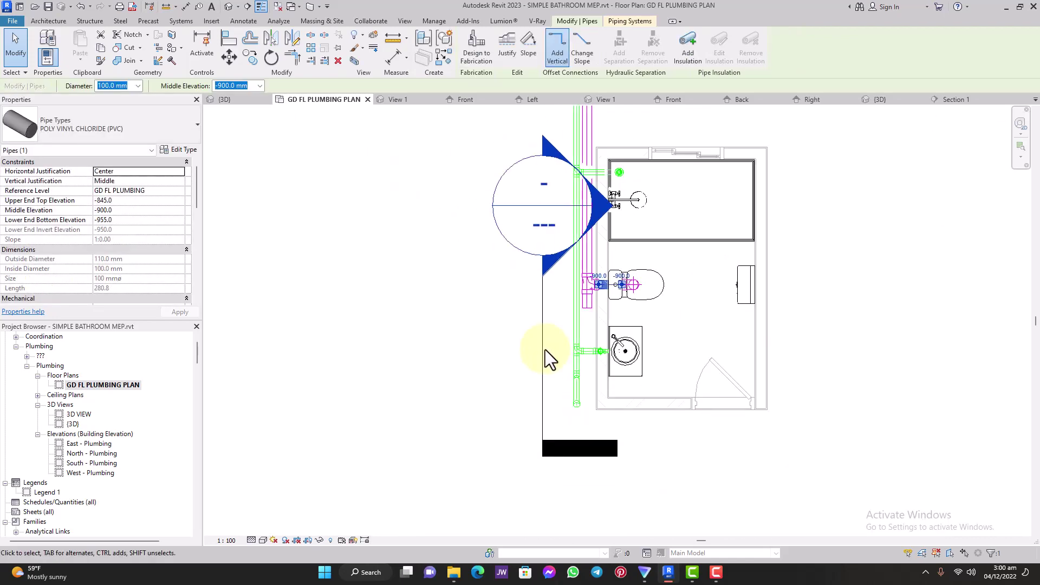
click(544, 349)
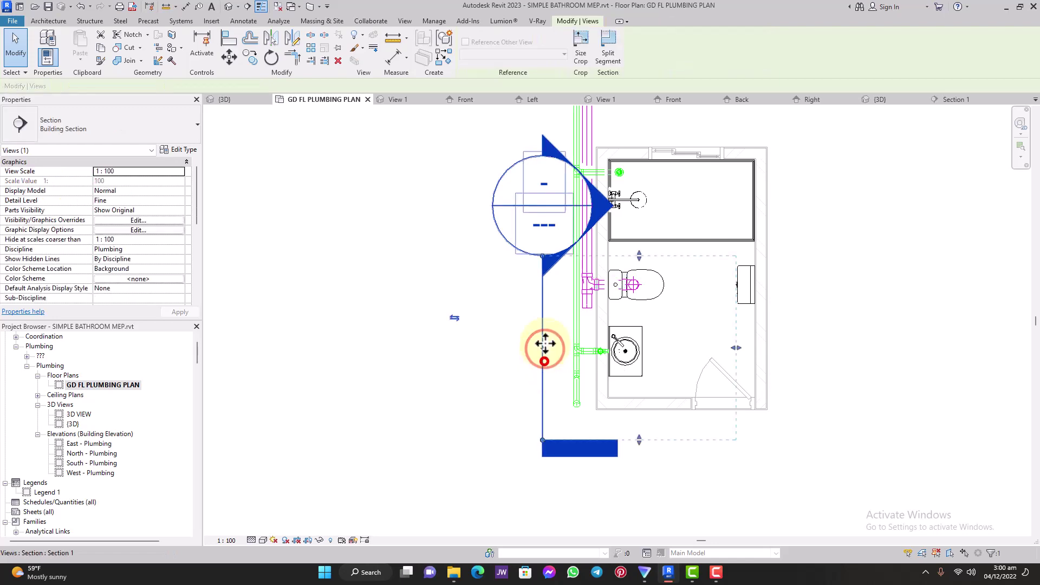
drag(543, 348, 542, 271)
scroll(525, 354, down, 2)
click(656, 413)
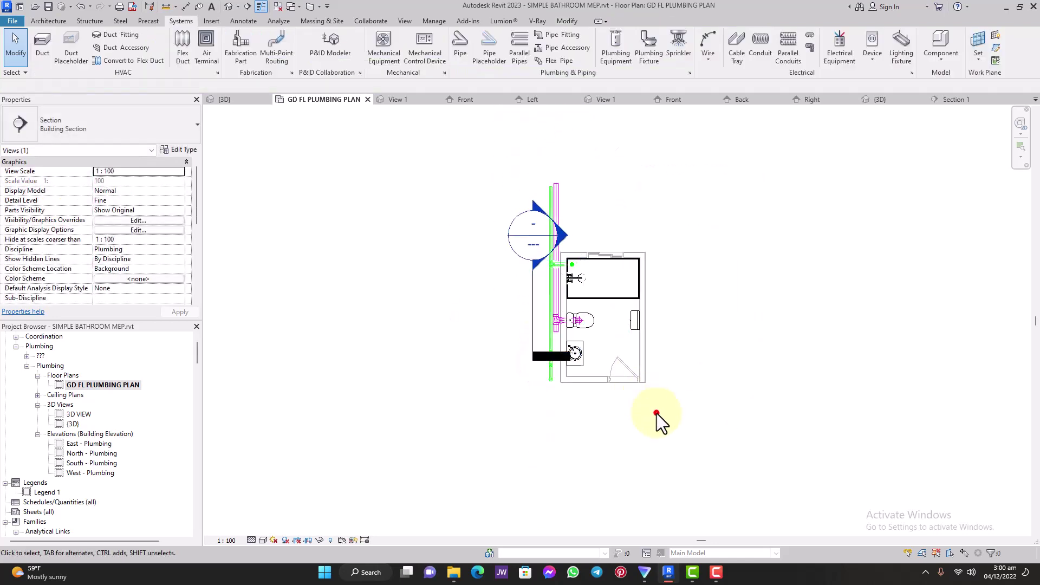
double_click(564, 235)
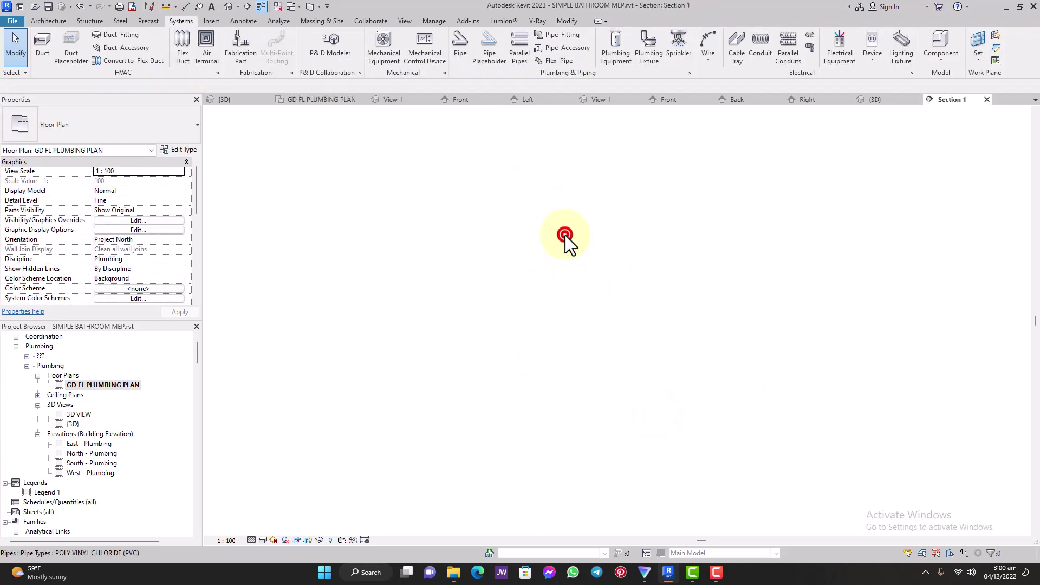
Draw a 100 mm pipe rising at 45° from the soil pipe's open end beyond the toilet's tee.
click(660, 450)
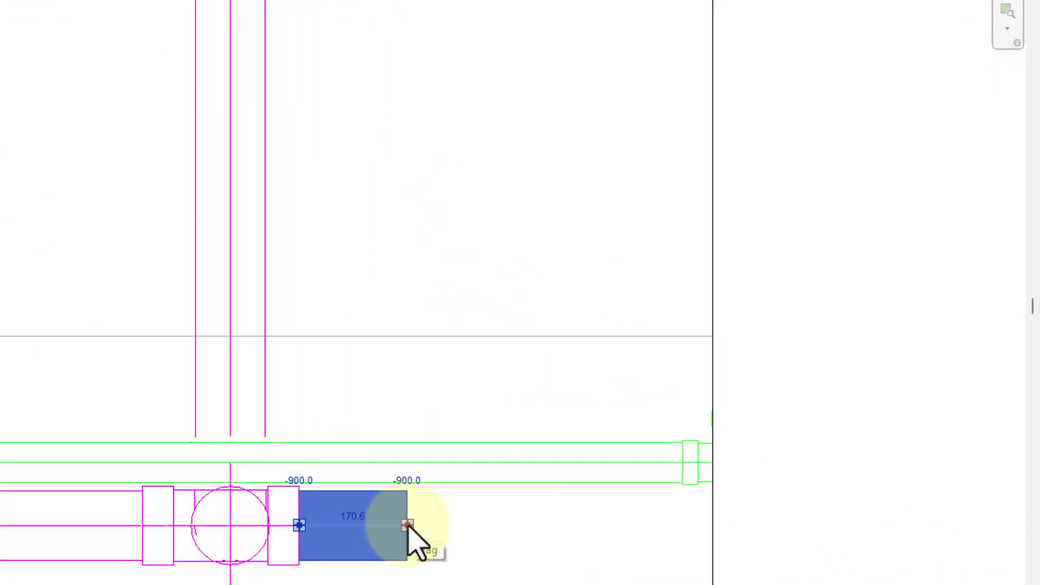
right_click(410, 525)
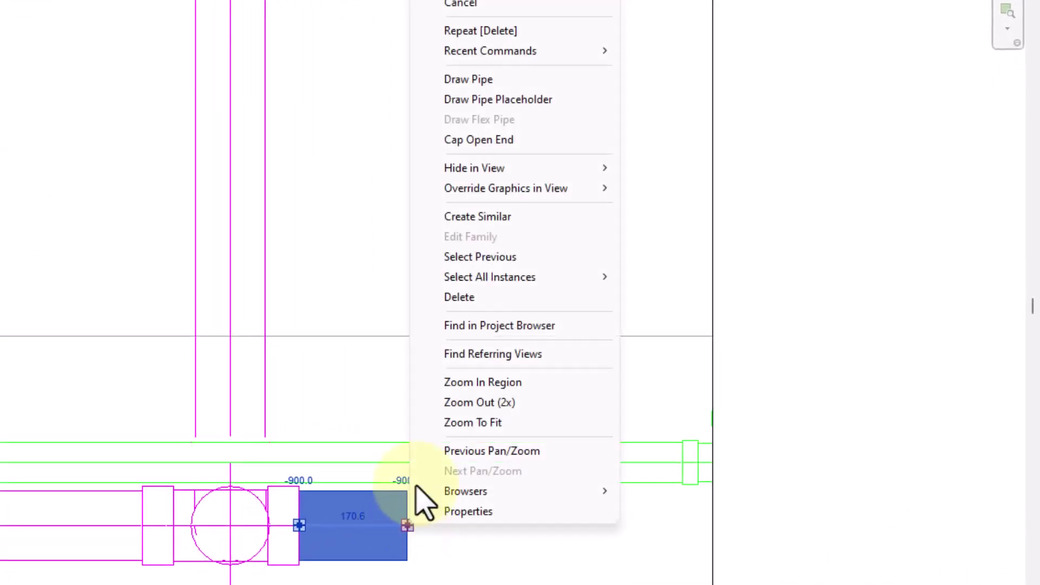
click(481, 81)
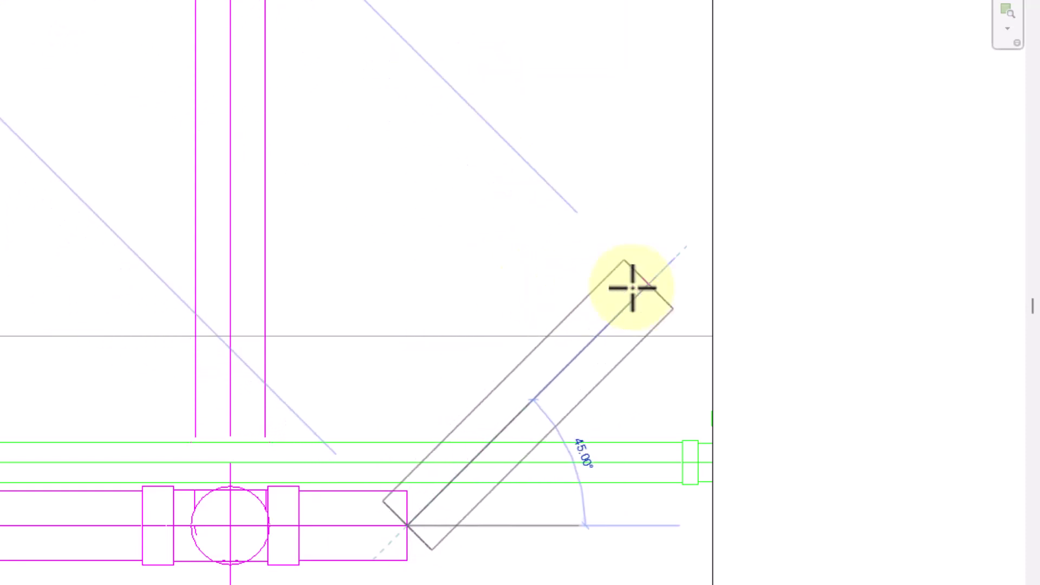
click(675, 266)
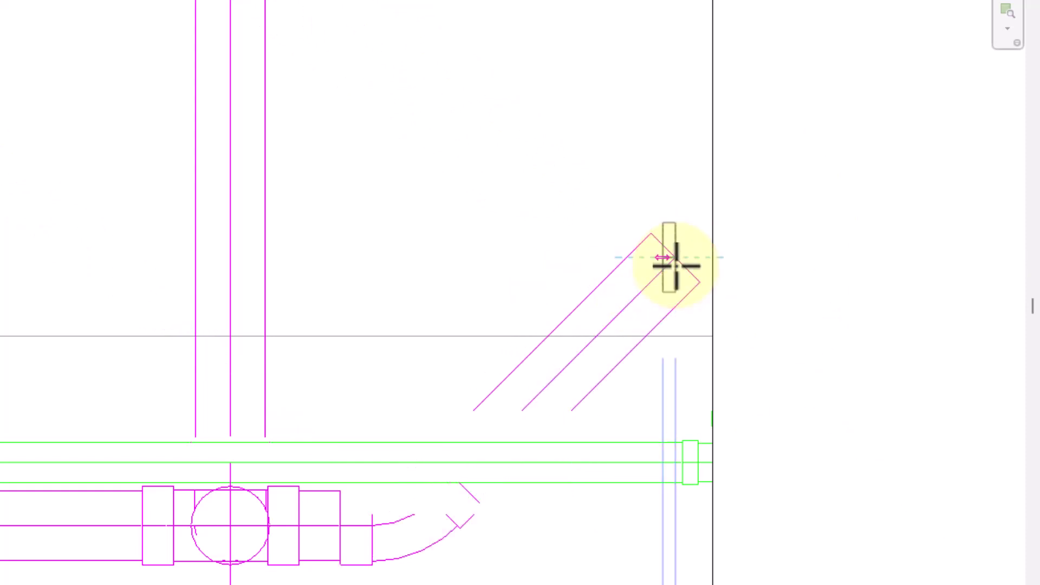
key(Escape)
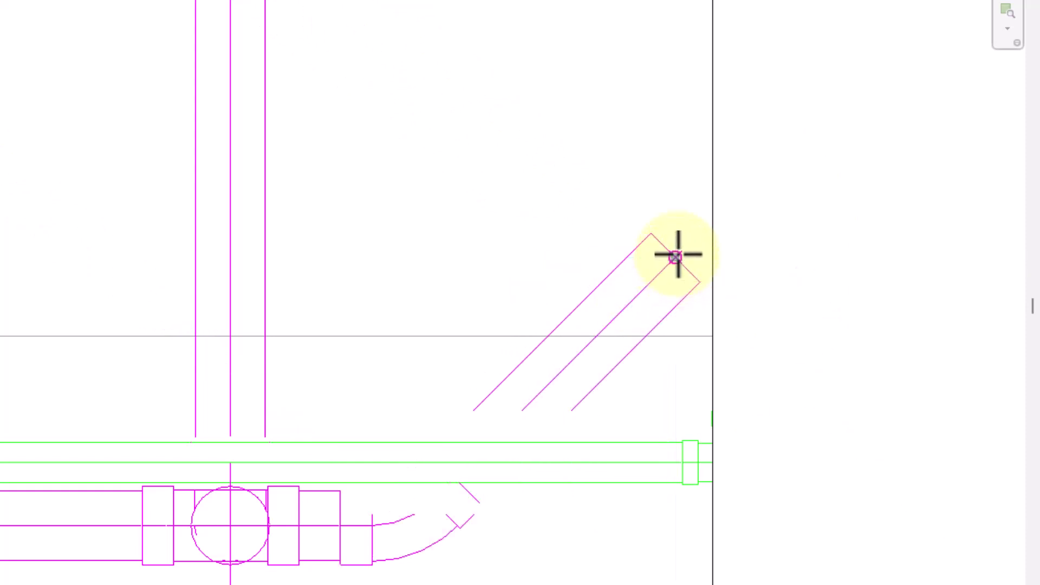
right_click(675, 257)
key(Escape)
key(Escape)
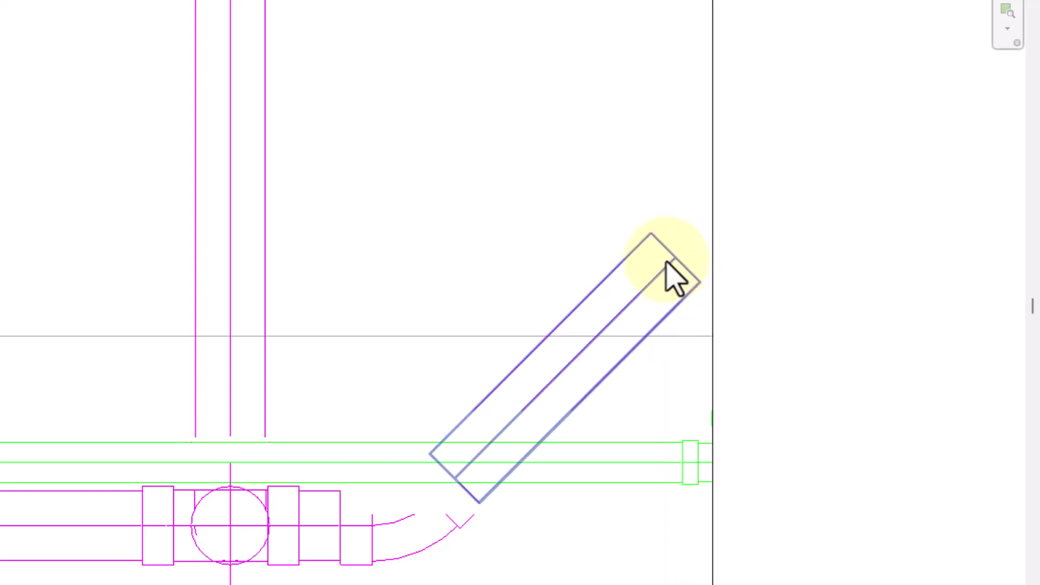
Cap the open upper end of the angled soil pipe.
click(665, 262)
right_click(676, 260)
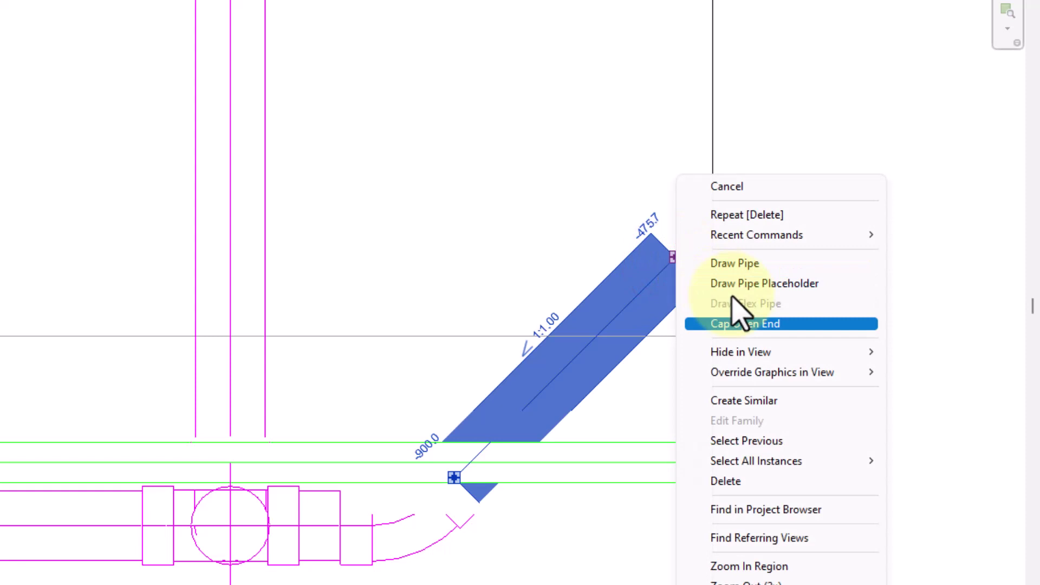
click(758, 323)
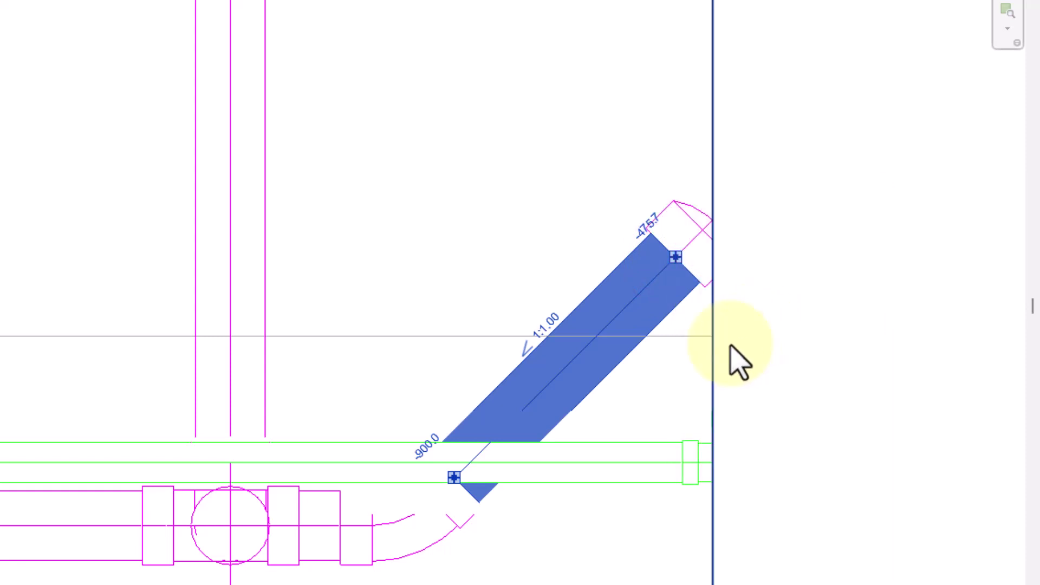
Widen the section view's crop region outward past the capped end of the angled soil pipe.
click(708, 360)
scroll(708, 359, down, 2)
drag(715, 185, 941, 223)
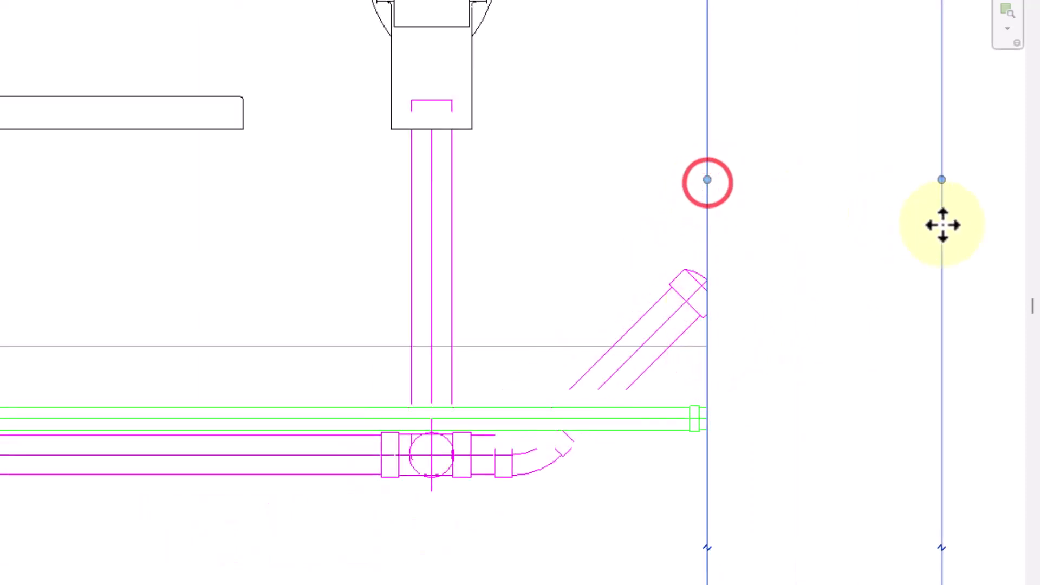
Widen the section view's crop region further to include the capped end of the angled waste pipe beyond the washbasin.
scroll(931, 241, down, 3)
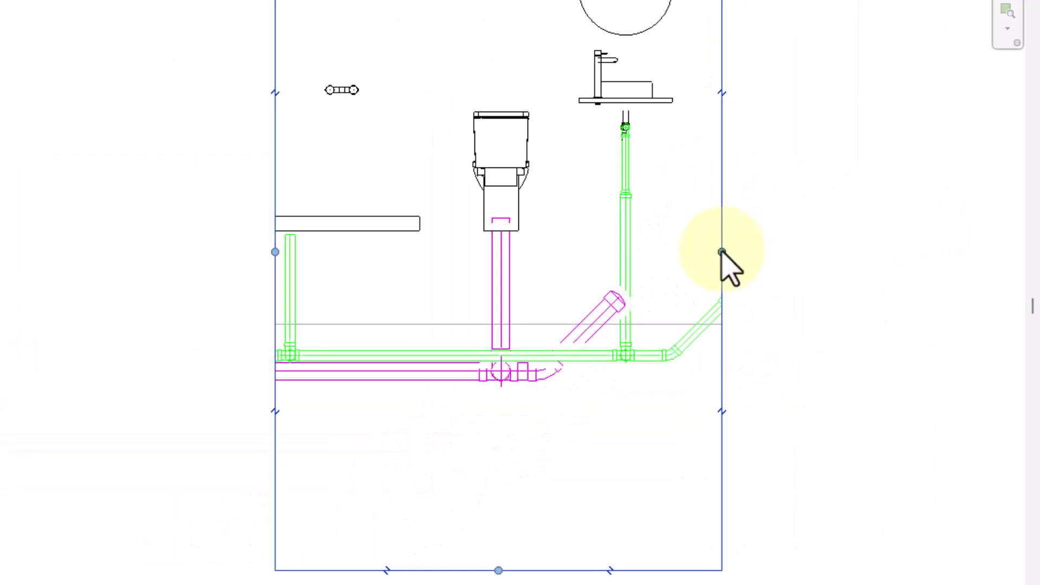
drag(721, 252, 765, 262)
scroll(747, 343, up, 4)
click(889, 455)
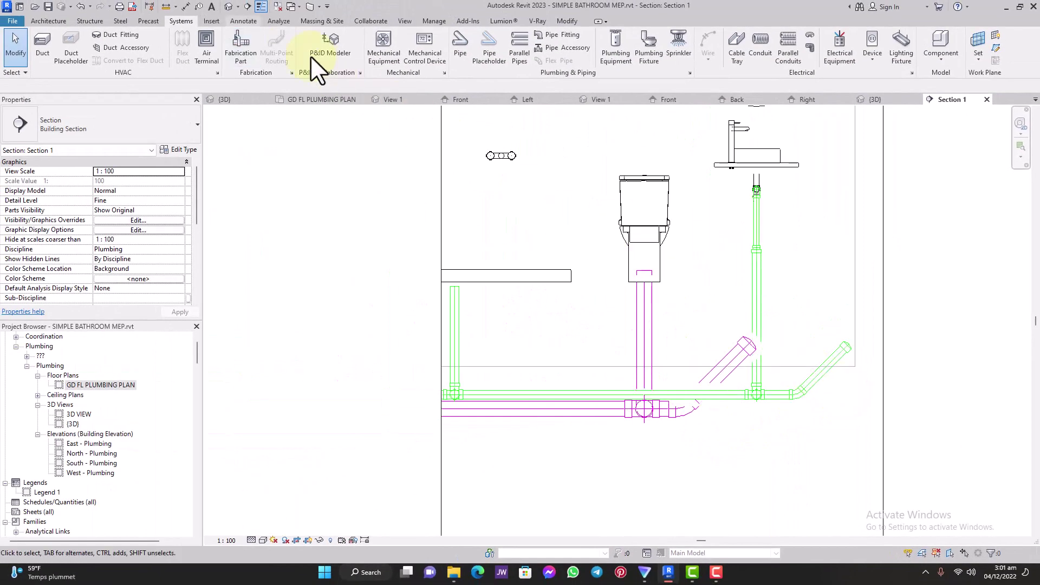
Open the default 3D view, try the Wireframe visual style, and set the view to Realistic.
click(229, 6)
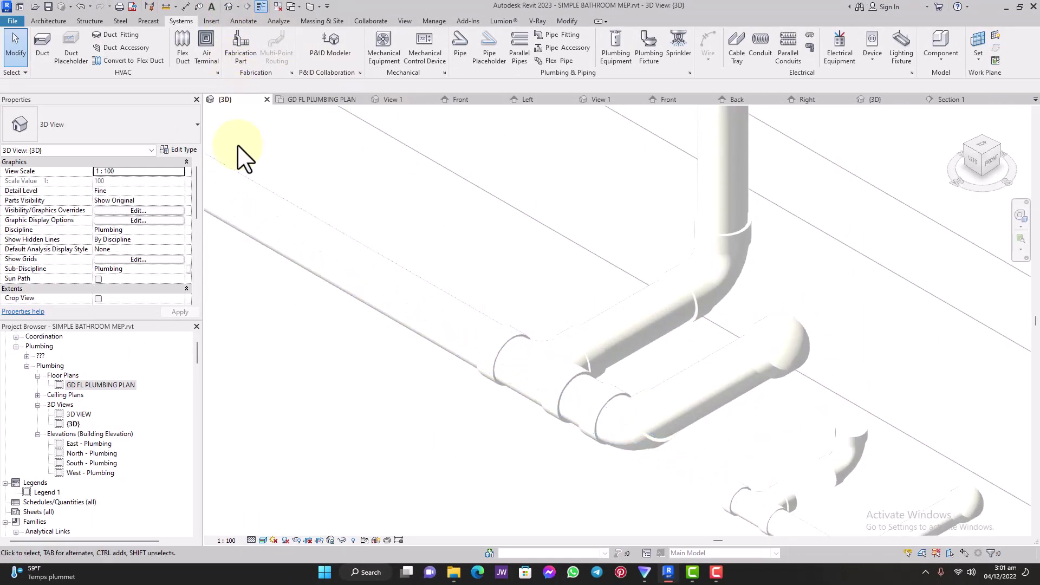
click(262, 540)
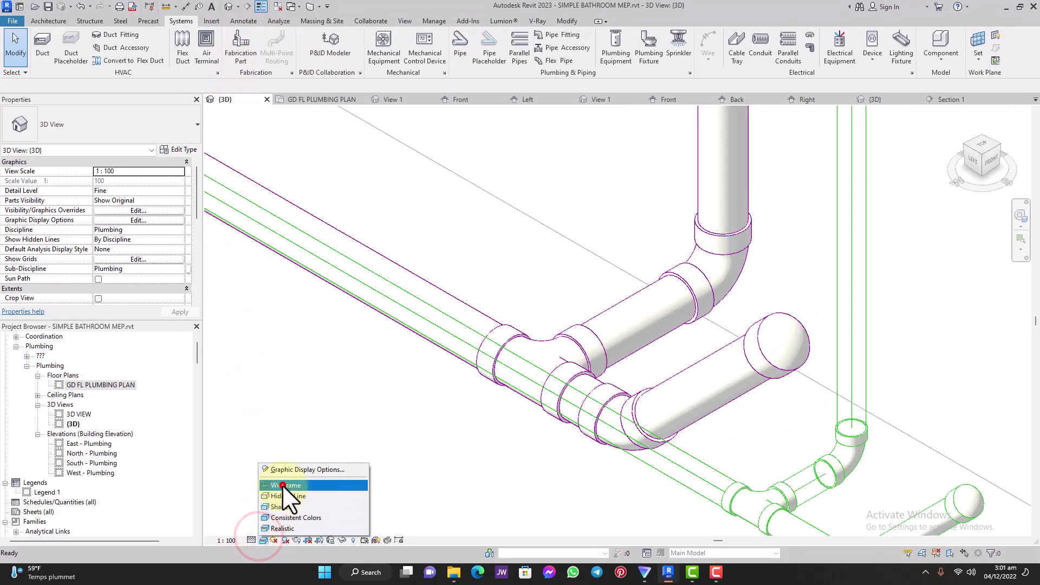
click(283, 485)
click(265, 537)
click(268, 528)
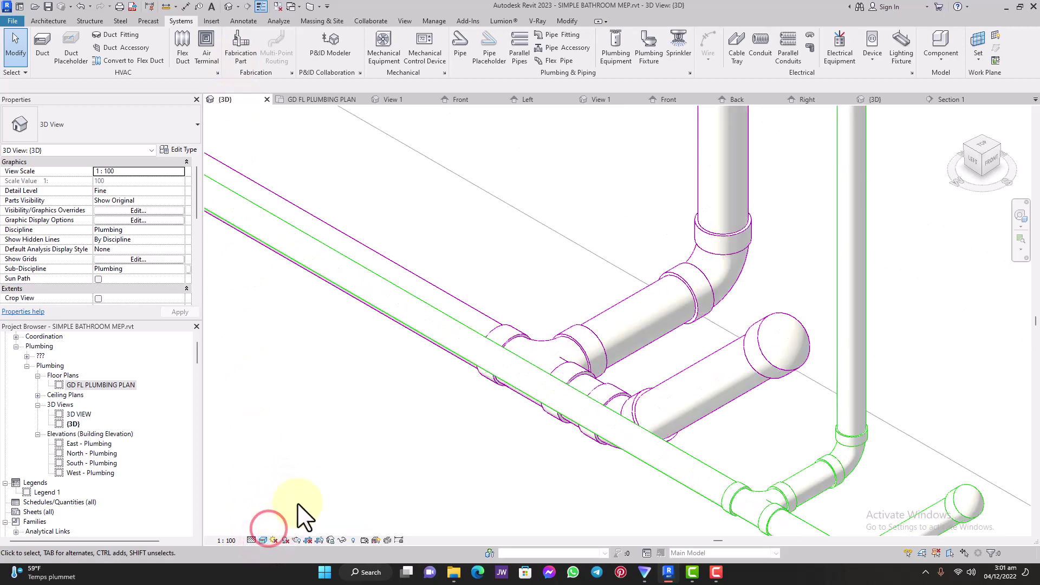
Examine the joined soil and waste pipes, tees and capped ends in 3D from several angles around the bathroom.
scroll(441, 390, down, 3)
scroll(461, 359, up, 5)
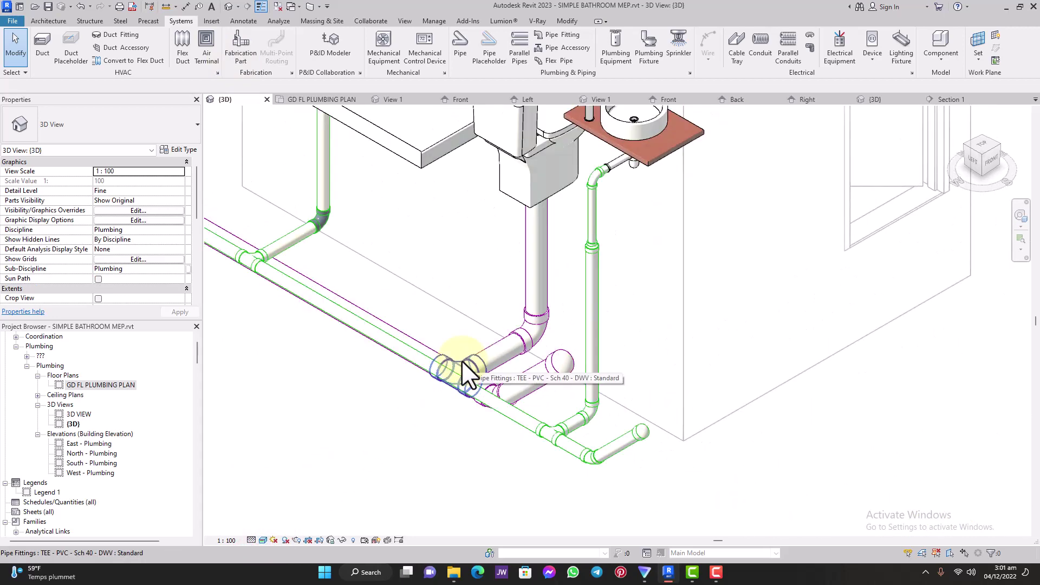
scroll(606, 361, down, 5)
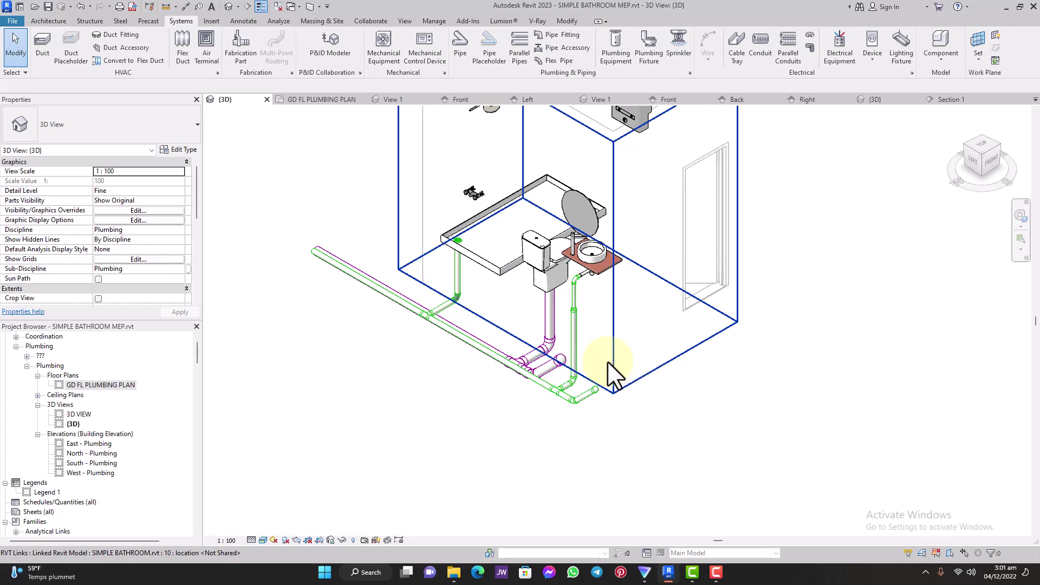
click(1020, 218)
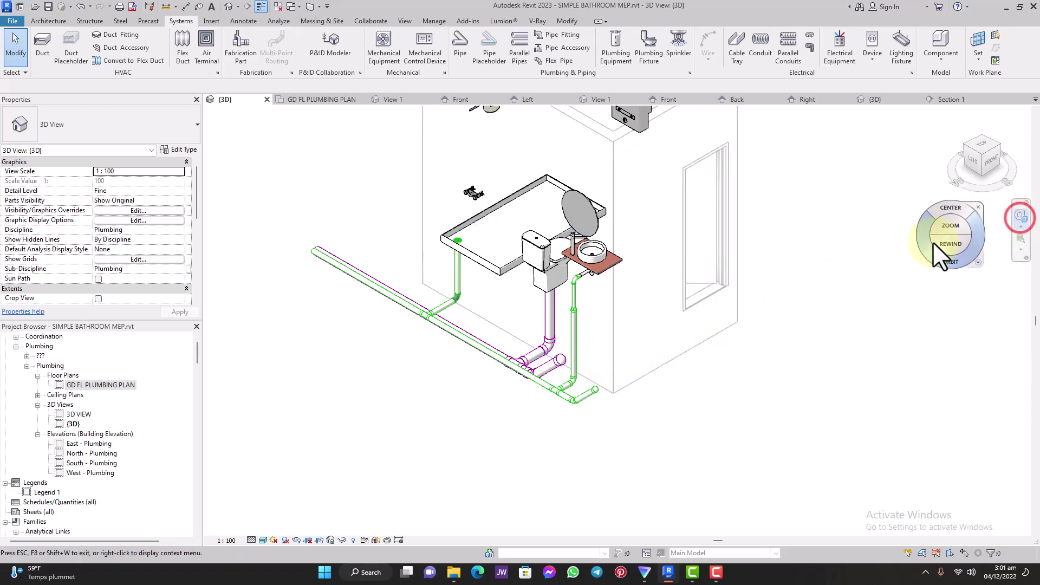
mouse_move(933, 242)
mouse_down()
mouse_move(912, 260)
mouse_move(848, 256)
mouse_up()
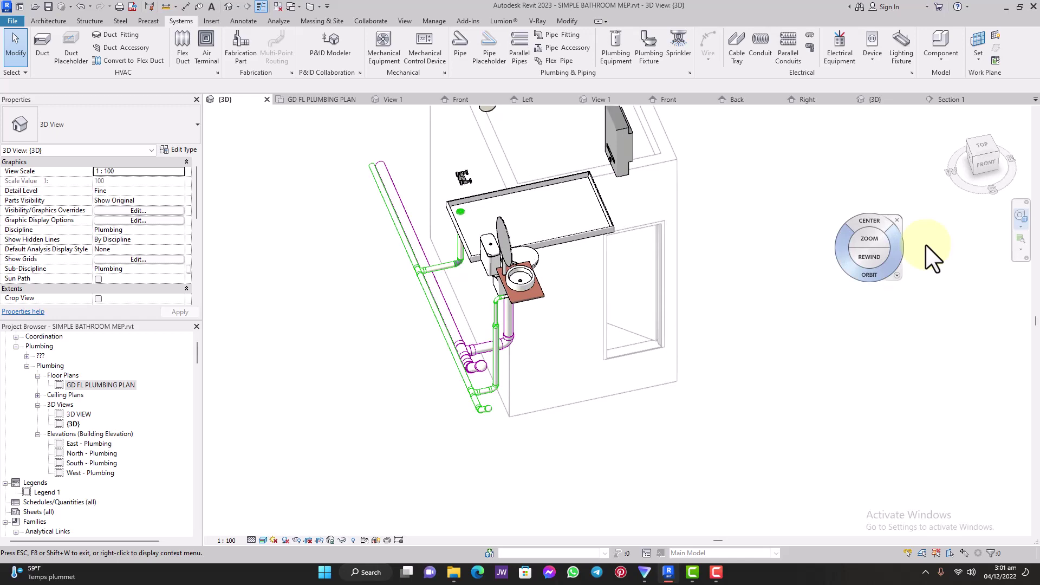
mouse_move(846, 257)
mouse_down()
mouse_move(824, 259)
mouse_move(843, 259)
mouse_up()
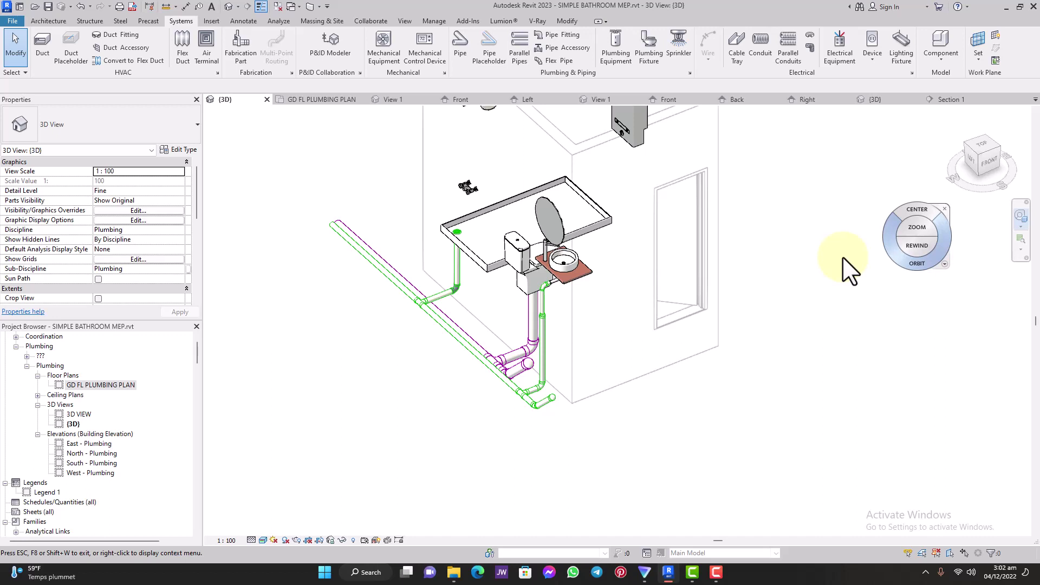
drag(884, 242, 914, 268)
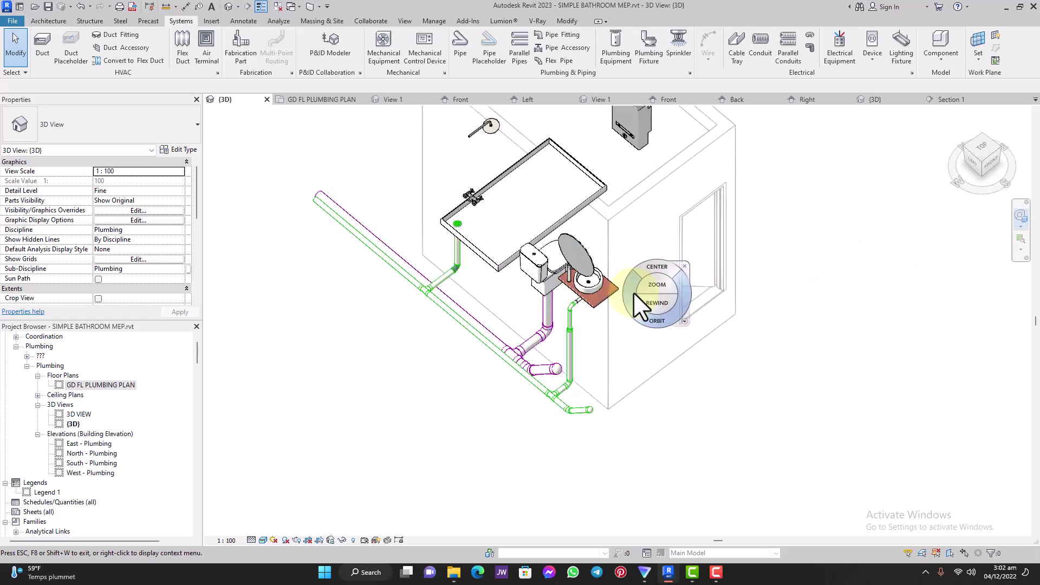
click(684, 266)
click(705, 386)
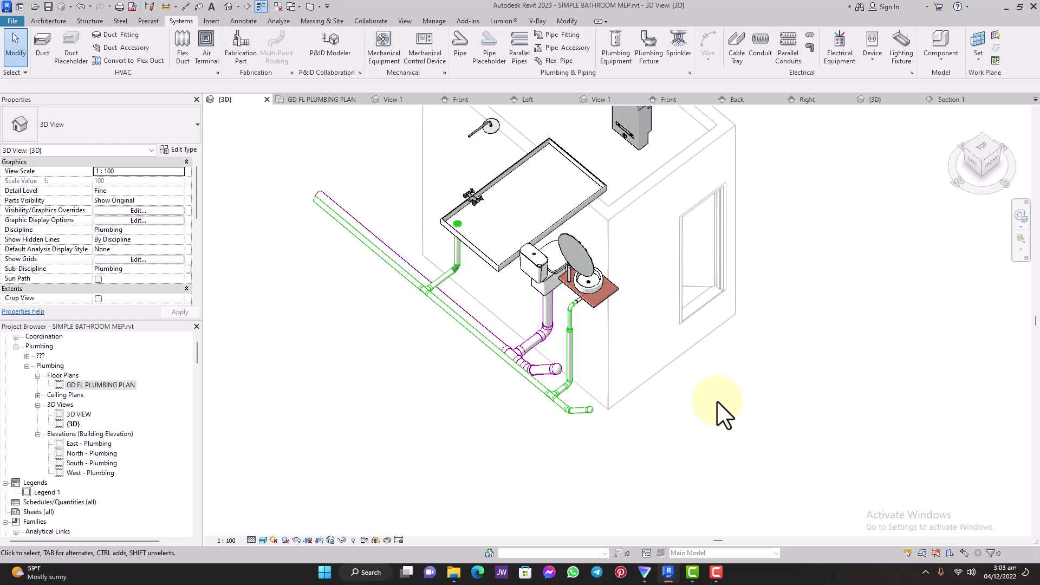
key(Tab)
key(Tab)
key(Tab)
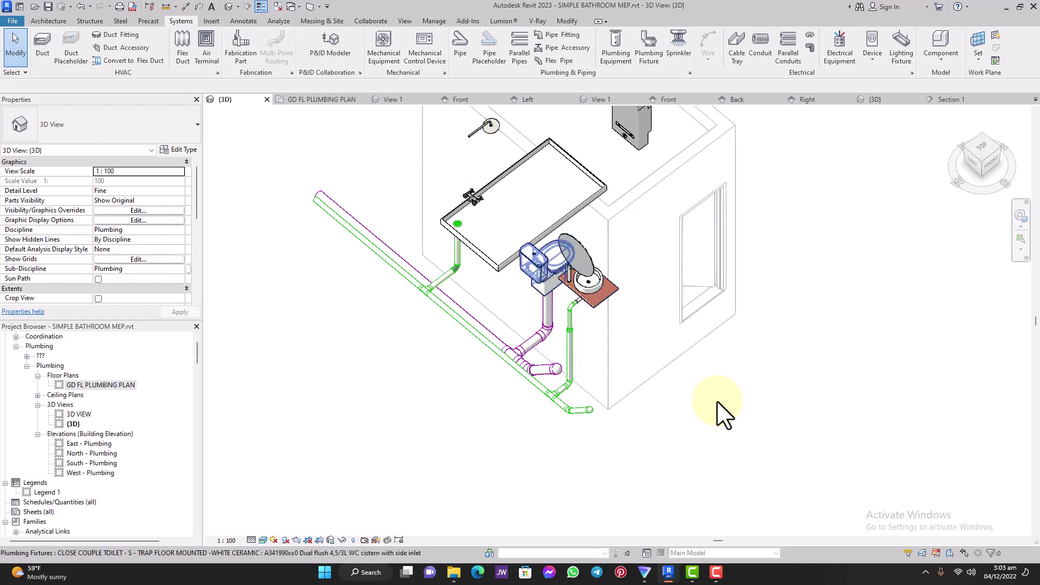
key(Tab)
key(Tab)
key(Tab)
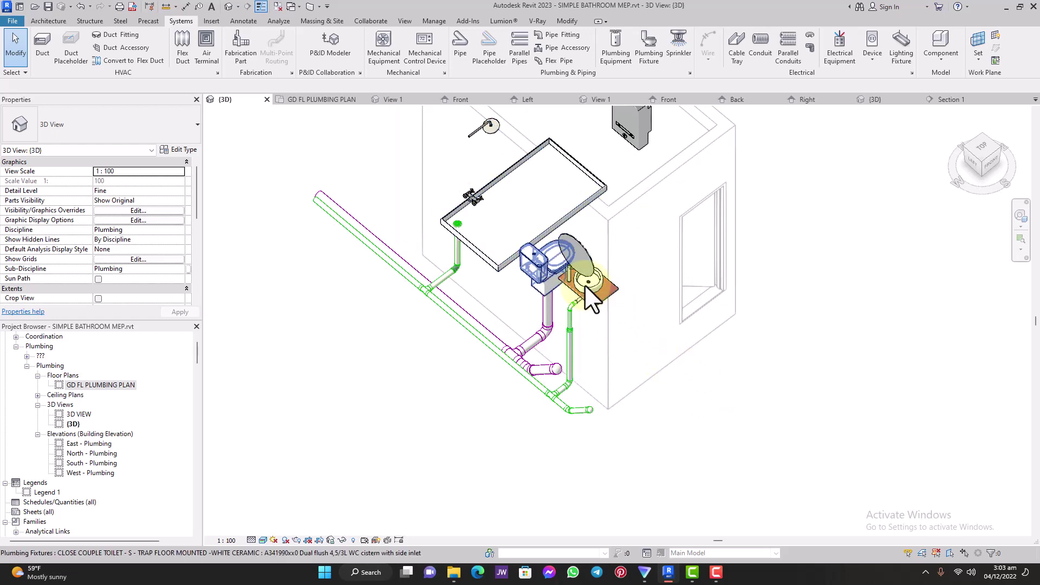
key(Tab)
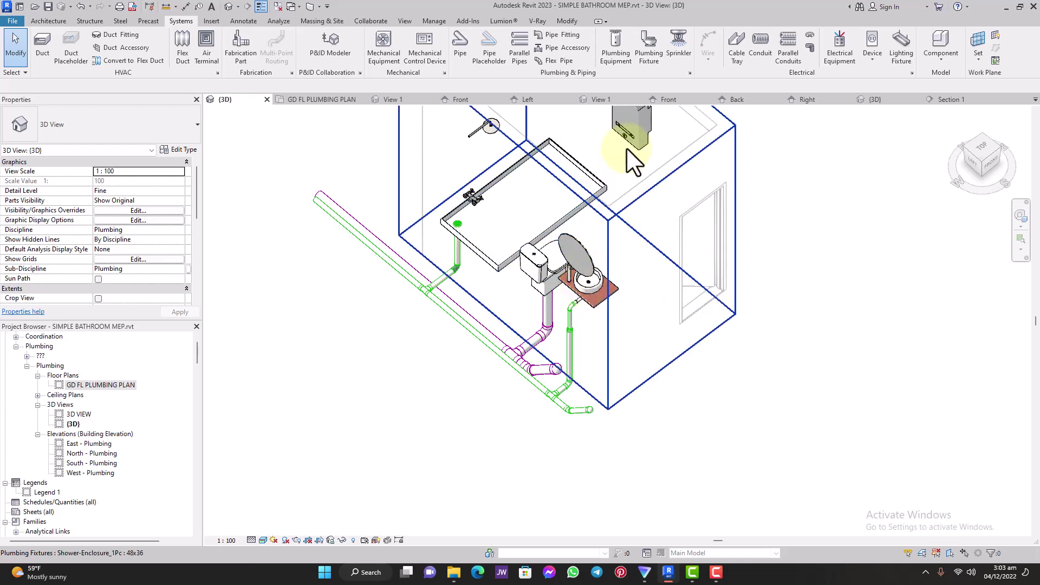
key(Tab)
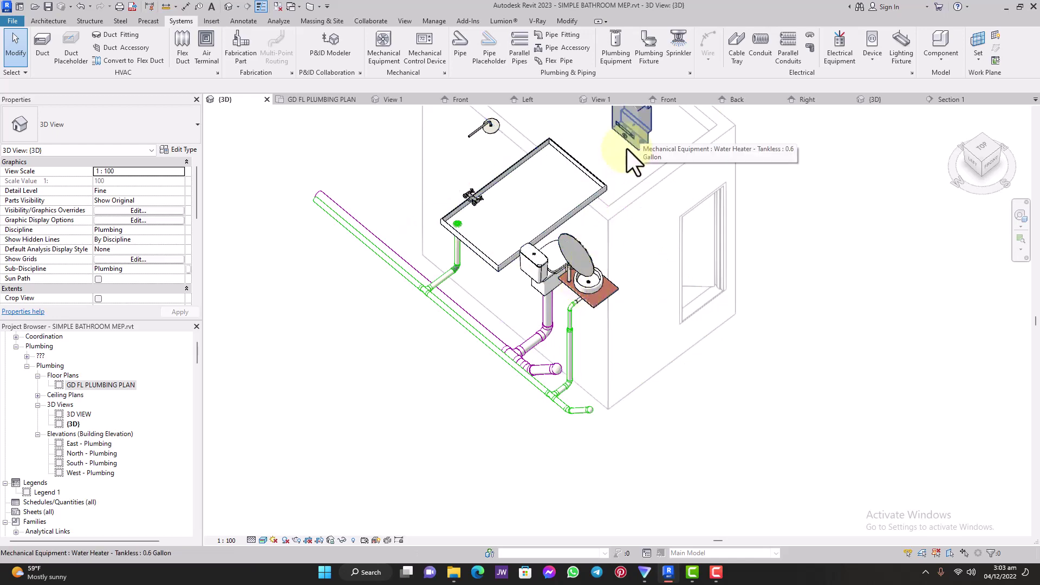